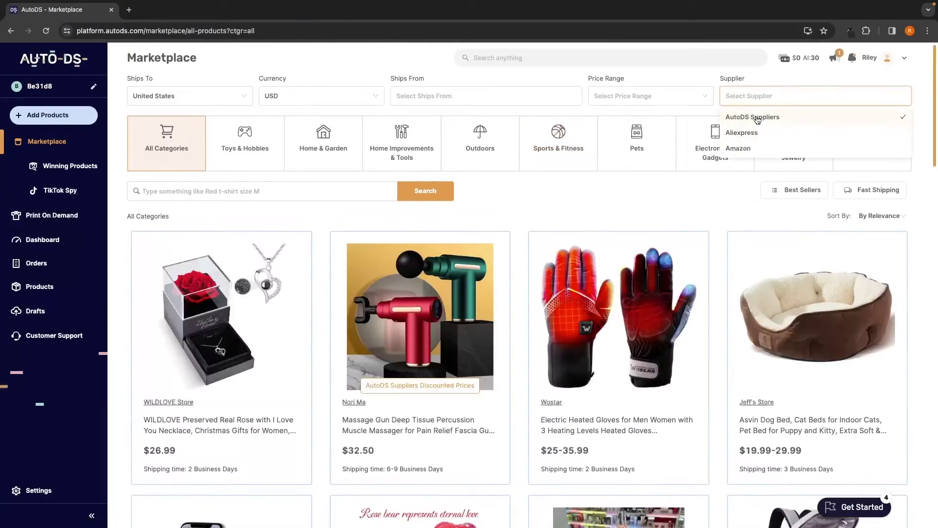
- Close the Homely store preview to reach the AutoDS homepage offering a $1 14-day trial
{"action": "scroll", "coordinate": [538, 293], "scroll_direction": "down", "scroll_amount": 5}
{"action": "scroll", "coordinate": [343, 244], "scroll_direction": "up", "scroll_amount": 5}
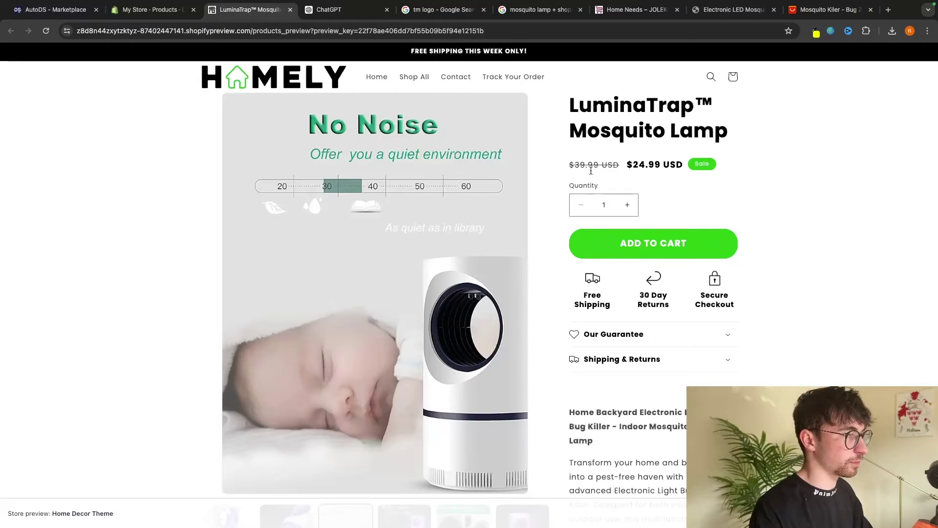
{"action": "left_click", "coordinate": [335, 88]}
{"action": "scroll", "coordinate": [456, 254], "scroll_direction": "down", "scroll_amount": 5}
{"action": "scroll", "coordinate": [342, 146], "scroll_direction": "up", "scroll_amount": 1}
{"action": "left_click", "coordinate": [290, 9]}
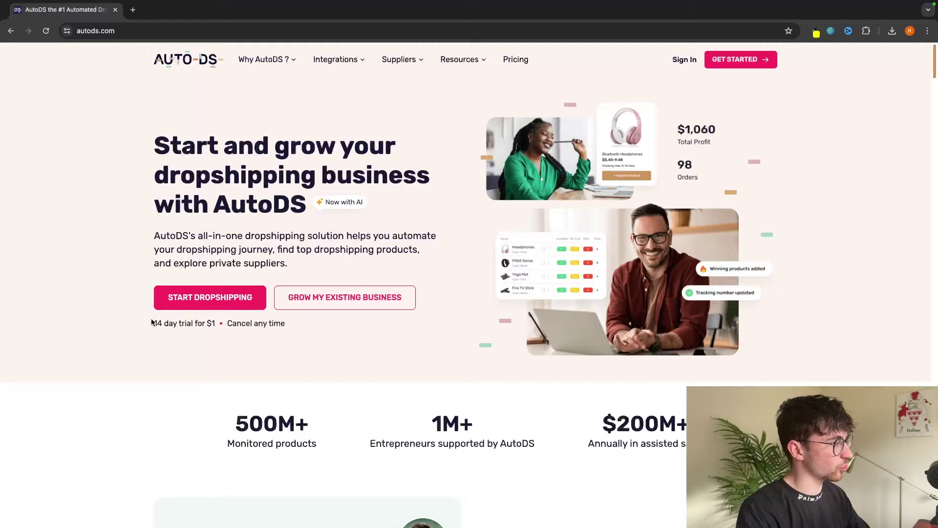
- Start the $1 14-day trial sign-up with the START DROPSHIPPING button
{"action": "left_click_drag", "start_coordinate": [152, 322], "coordinate": [204, 323]}
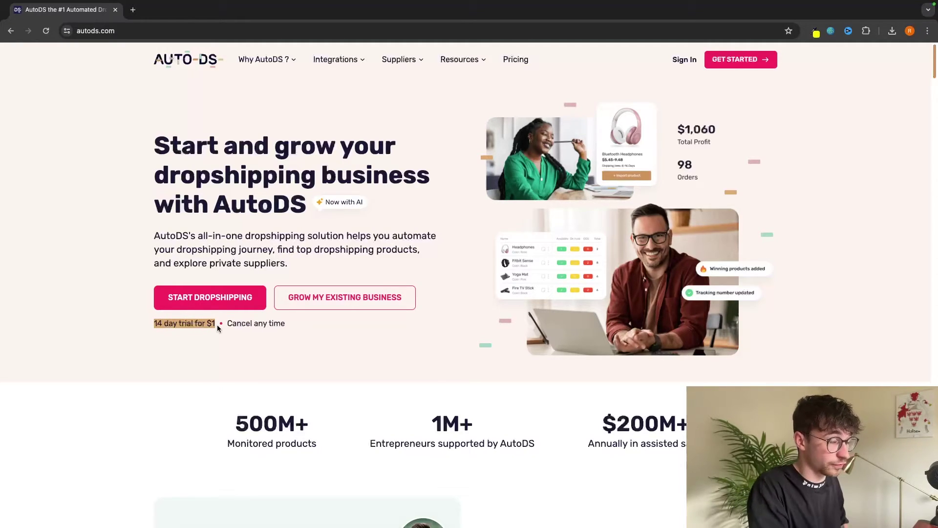
{"action": "left_click", "coordinate": [228, 329]}
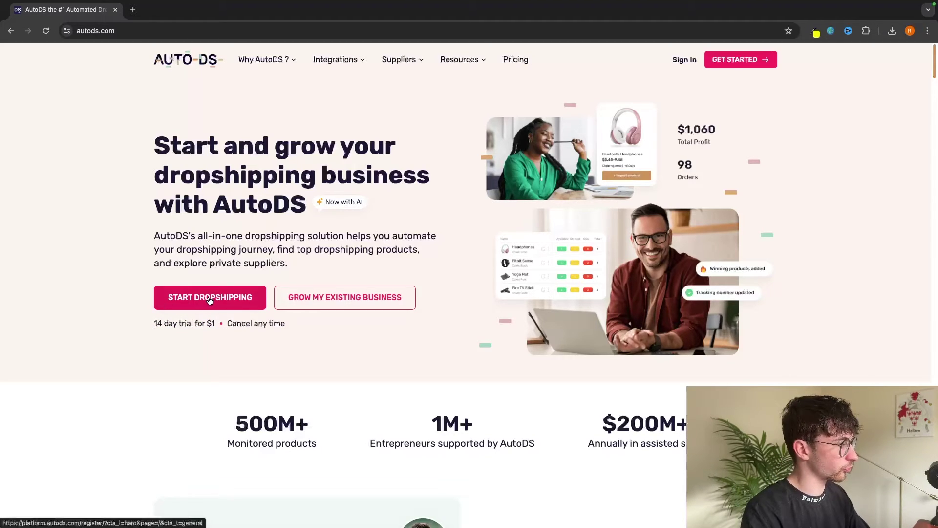
{"action": "left_click", "coordinate": [189, 305]}
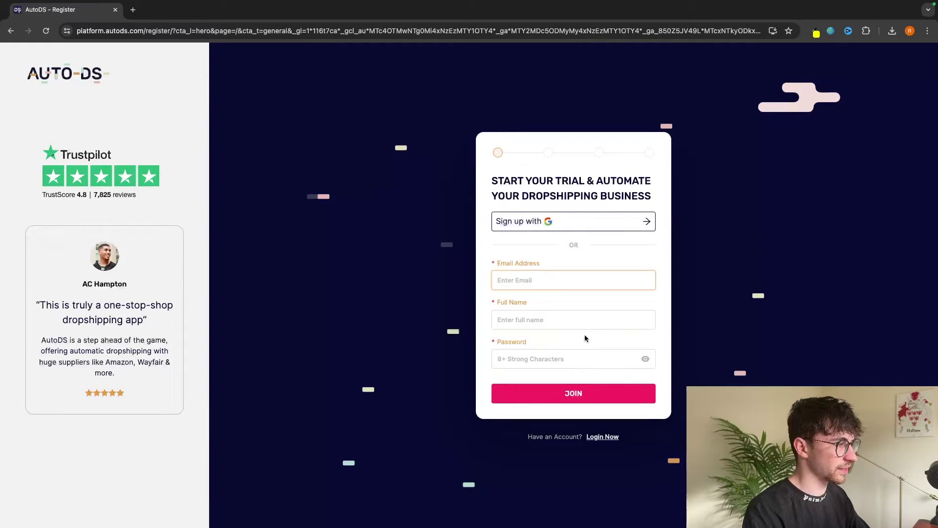
- Sign up with a Google account and choose Shopify as the selling platform
{"action": "left_click", "coordinate": [525, 224]}
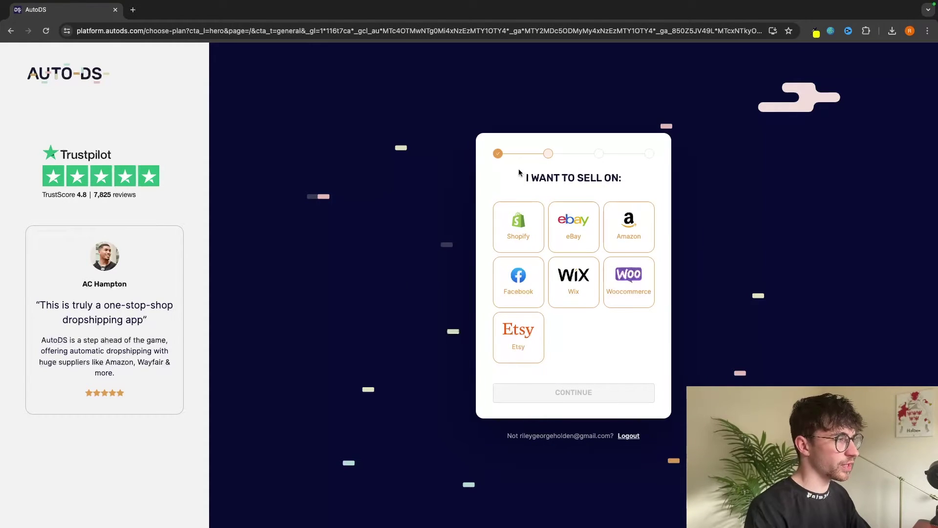
{"action": "left_click_drag", "start_coordinate": [518, 181], "coordinate": [630, 181]}
{"action": "left_click", "coordinate": [629, 181]}
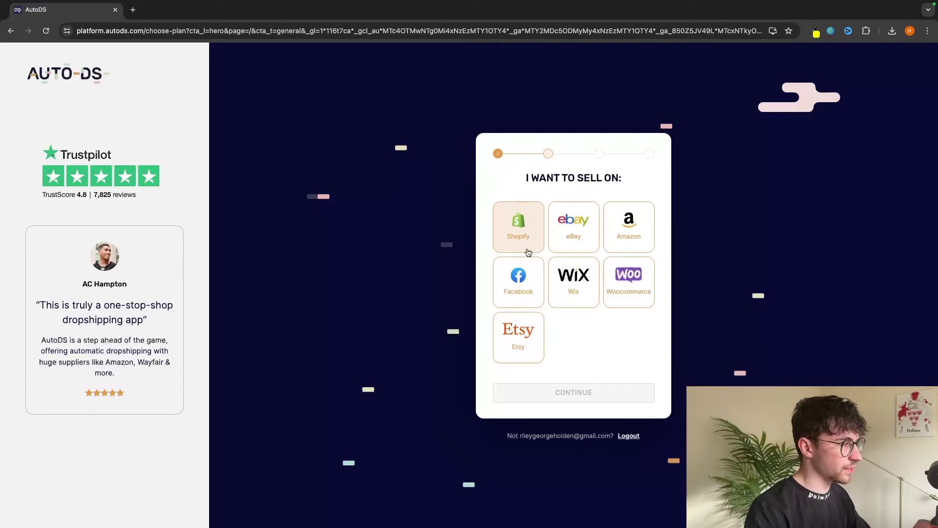
{"action": "left_click", "coordinate": [526, 230]}
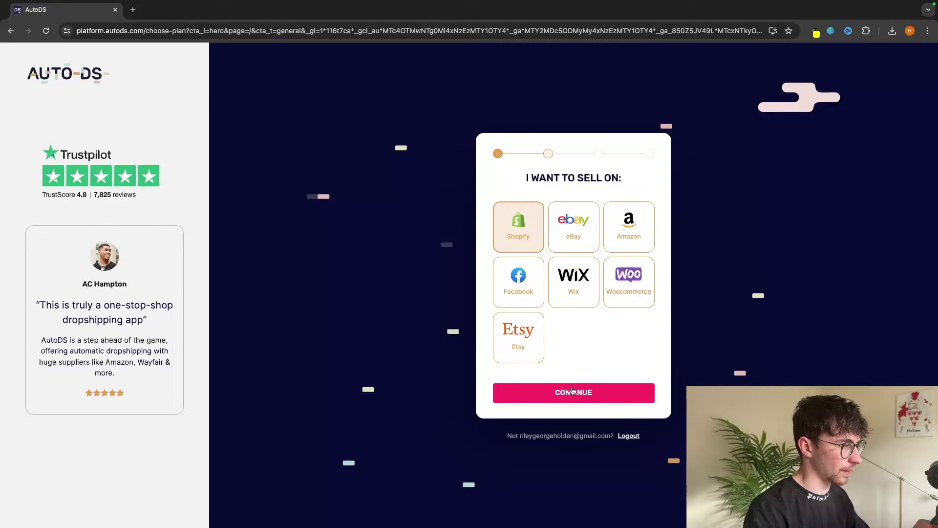
{"action": "left_click", "coordinate": [573, 391]}
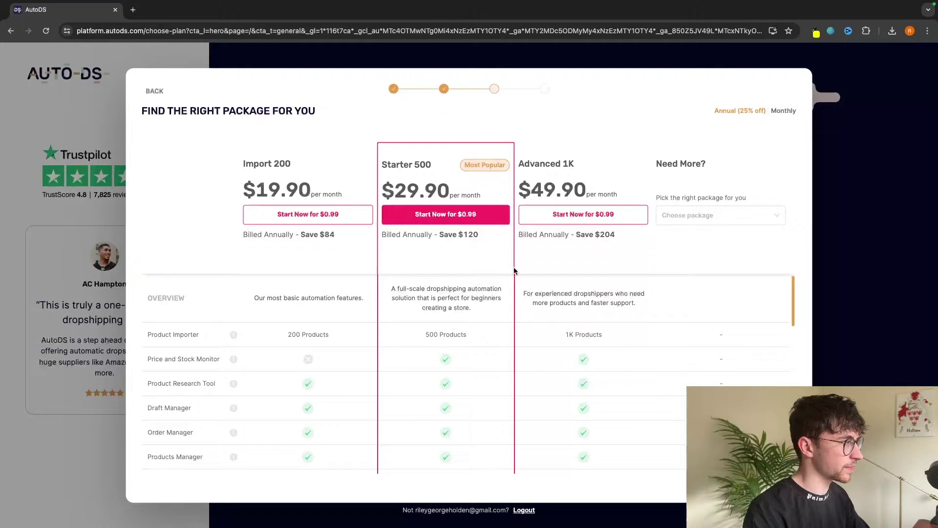
- Start the Import 200 plan trial for $0.99
{"action": "scroll", "coordinate": [498, 320], "scroll_direction": "down", "scroll_amount": 3}
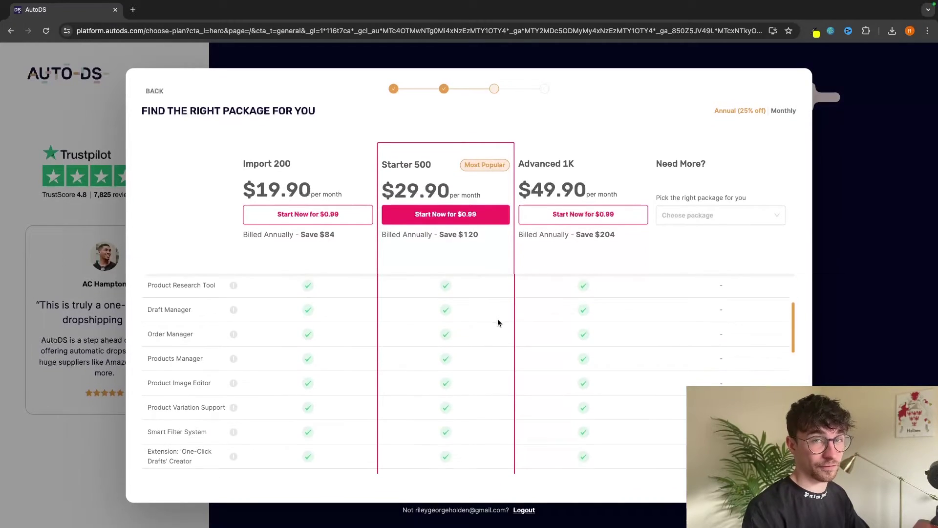
{"action": "scroll", "coordinate": [497, 318], "scroll_direction": "down", "scroll_amount": 10}
{"action": "scroll", "coordinate": [497, 319], "scroll_direction": "up", "scroll_amount": 15}
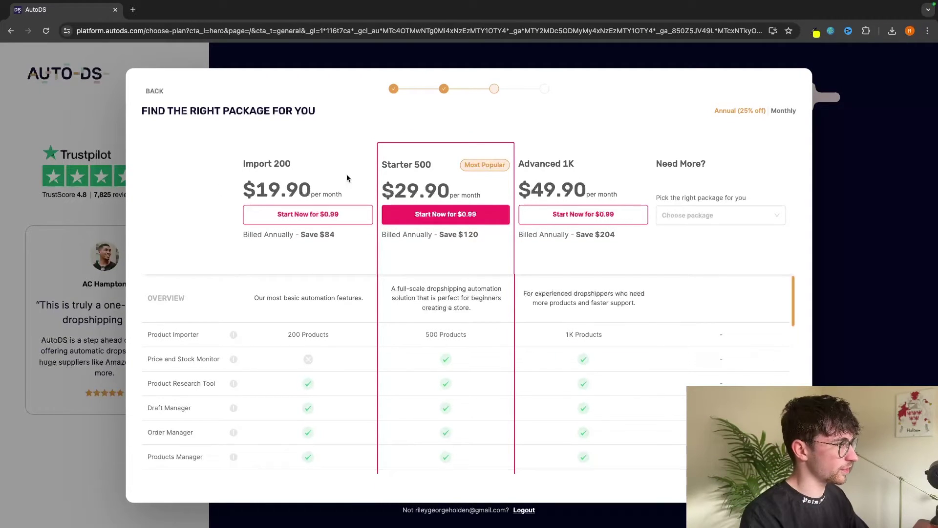
{"action": "scroll", "coordinate": [315, 284], "scroll_direction": "down", "scroll_amount": 2}
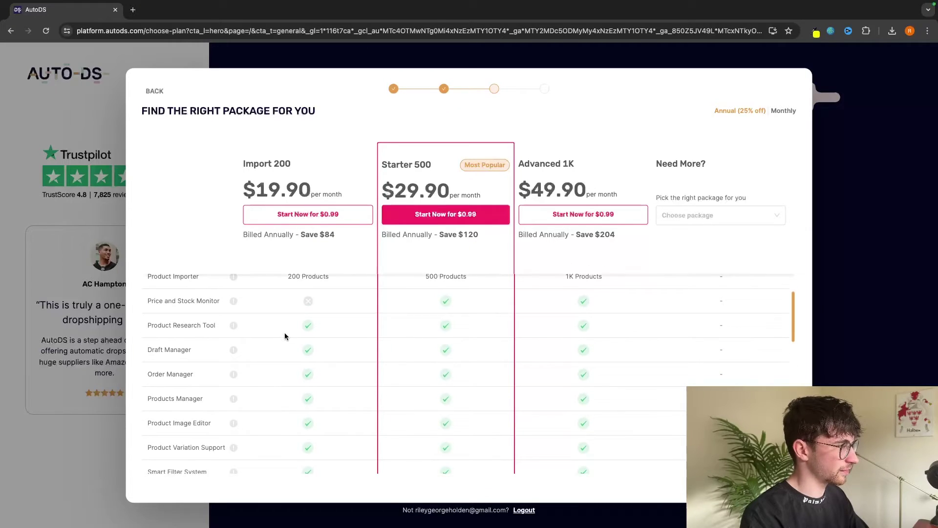
{"action": "left_click", "coordinate": [420, 283]}
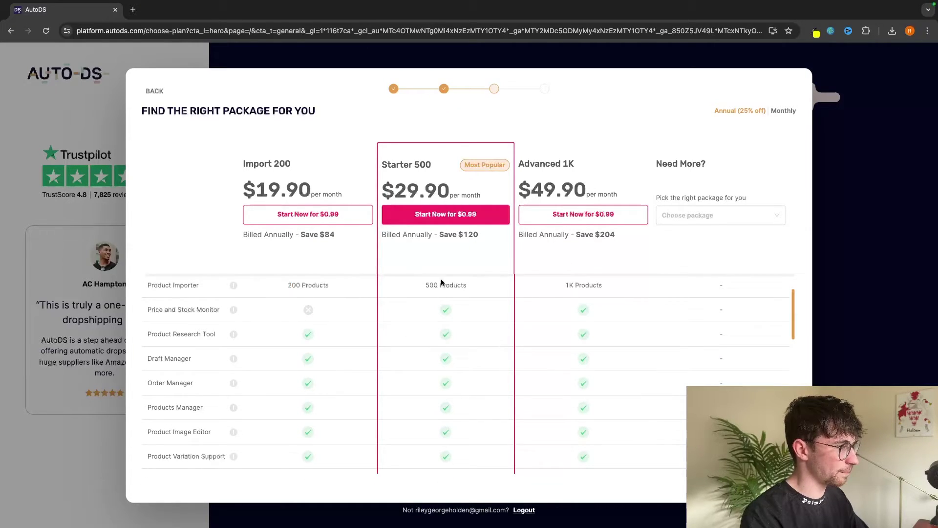
{"action": "scroll", "coordinate": [432, 302], "scroll_direction": "up", "scroll_amount": 1}
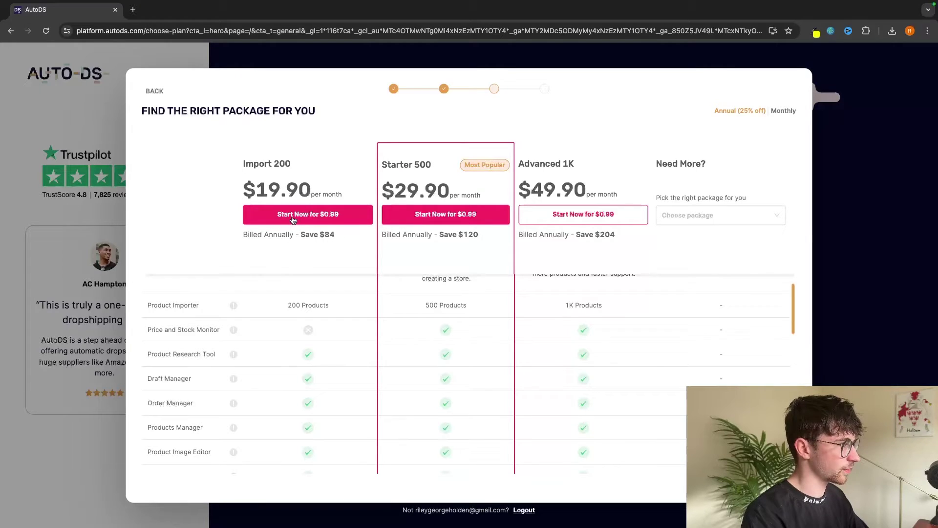
{"action": "left_click", "coordinate": [322, 220]}
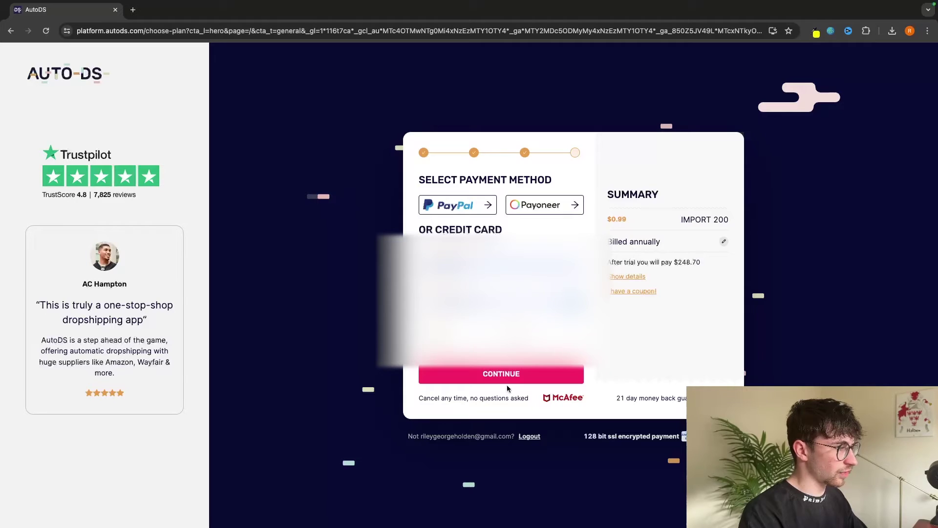
- Submit the payment step and dismiss the how-did-you-hear survey
{"action": "left_click", "coordinate": [491, 377]}
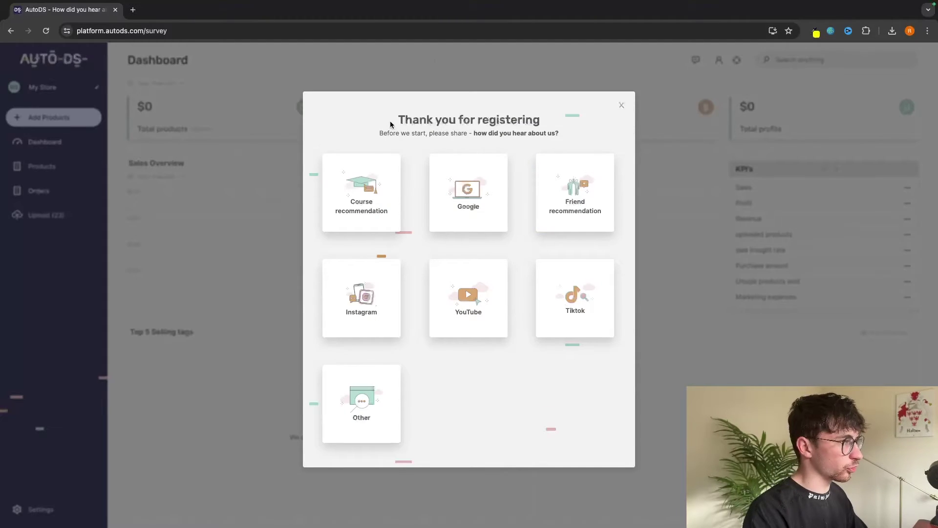
{"action": "left_click_drag", "start_coordinate": [391, 125], "coordinate": [570, 121]}
{"action": "left_click", "coordinate": [622, 106]}
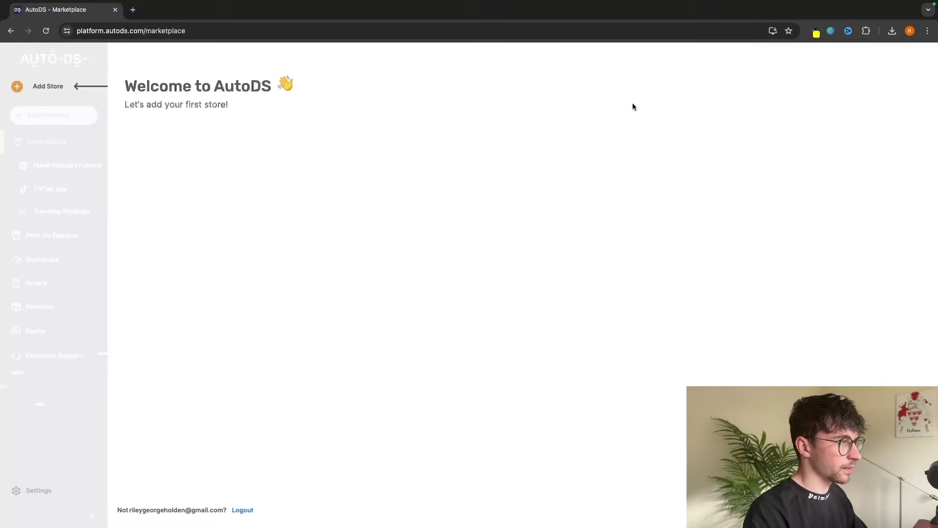
- Open Add Store to view the Shopify setup options, including the AI pre-built store
{"action": "left_click", "coordinate": [42, 91]}
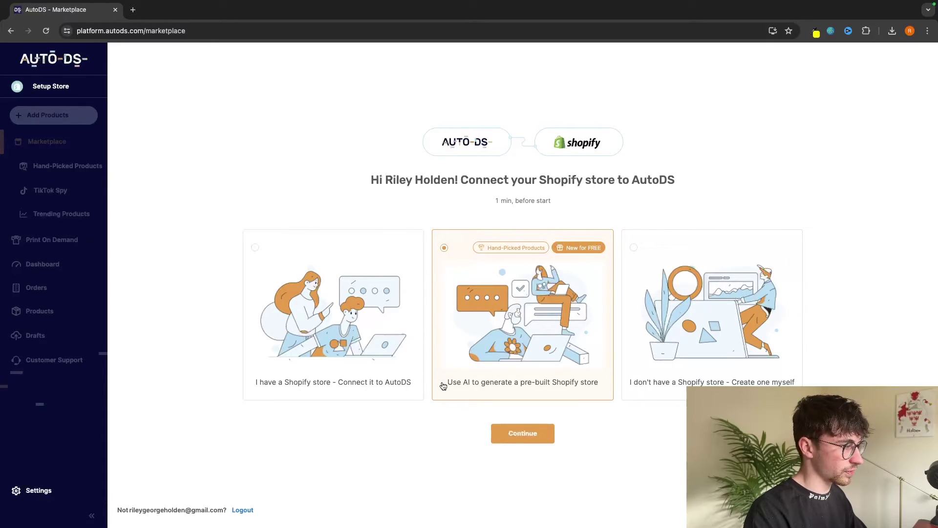
{"action": "left_click_drag", "start_coordinate": [443, 386], "coordinate": [562, 385]}
{"action": "triple_click", "coordinate": [601, 384]}
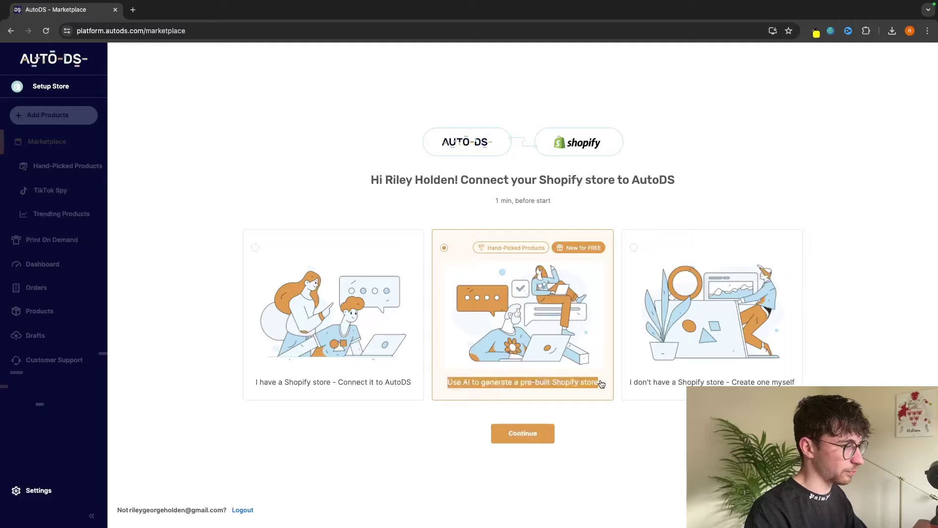
{"action": "left_click", "coordinate": [605, 405]}
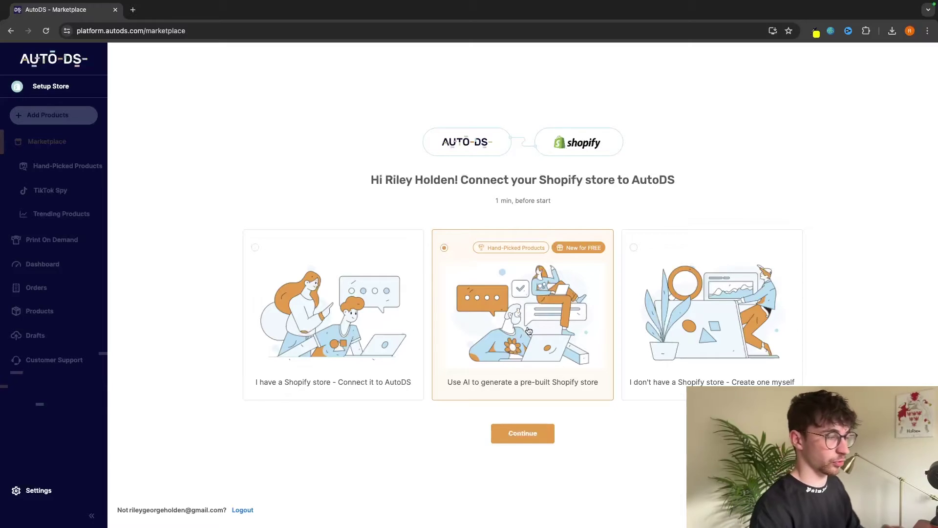
- Proceed with the AI-generated store option and select the Home & Garden niche
{"action": "left_click", "coordinate": [532, 434]}
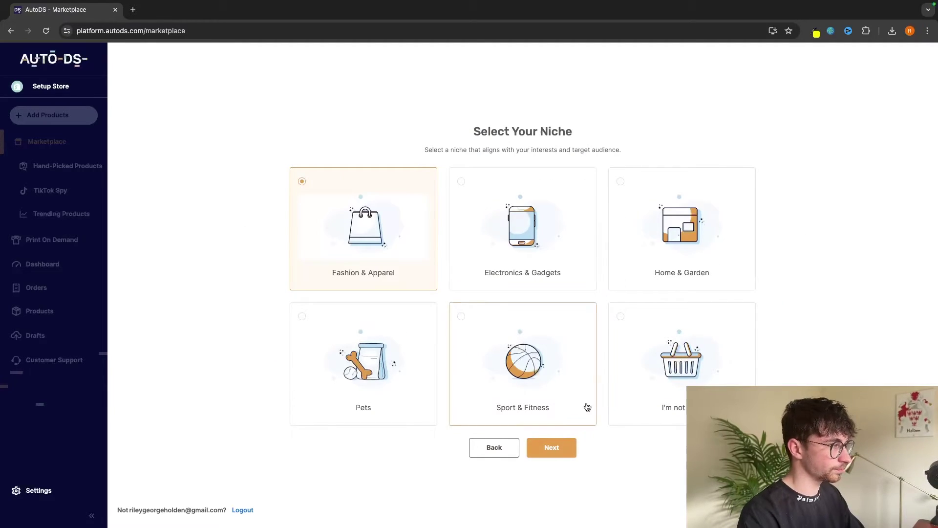
{"action": "left_click_drag", "start_coordinate": [468, 133], "coordinate": [590, 133]}
{"action": "left_click", "coordinate": [593, 132]}
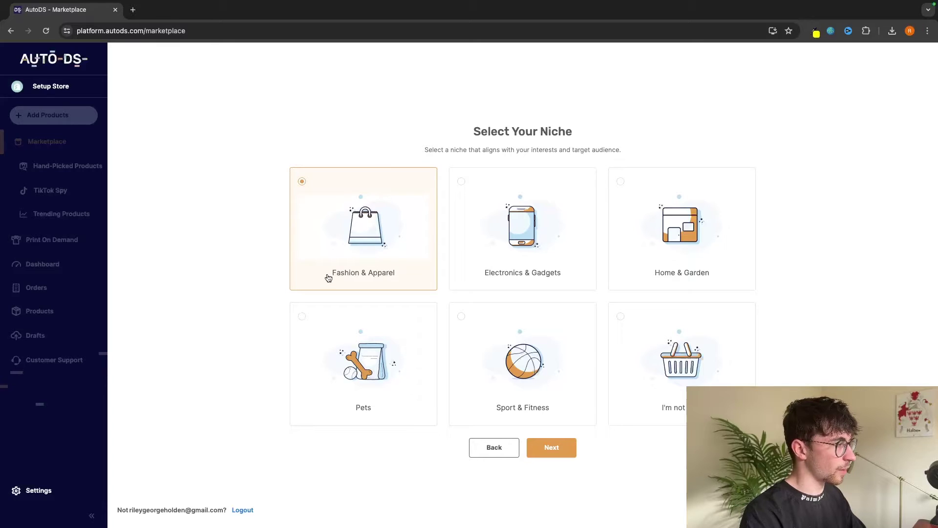
{"action": "left_click_drag", "start_coordinate": [328, 278], "coordinate": [405, 275]}
{"action": "left_click", "coordinate": [503, 278]}
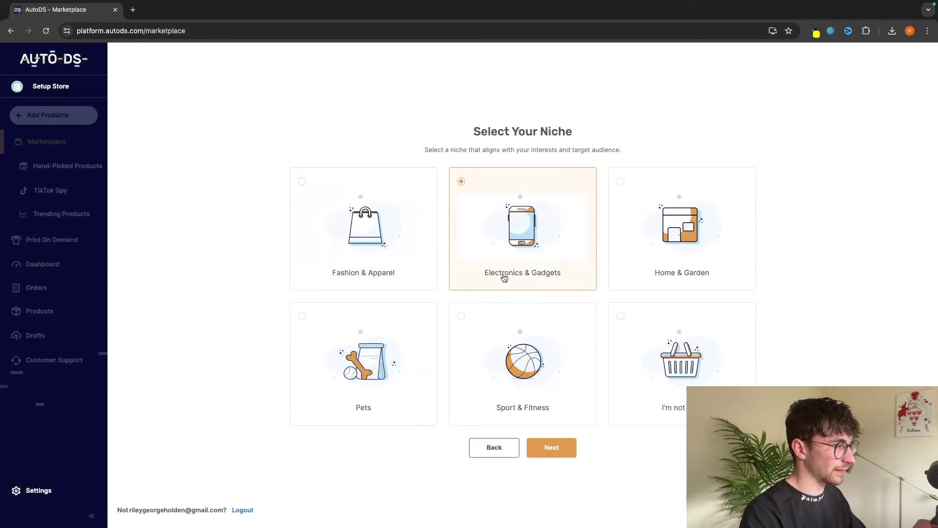
{"action": "left_click", "coordinate": [691, 268]}
{"action": "left_click", "coordinate": [361, 352]}
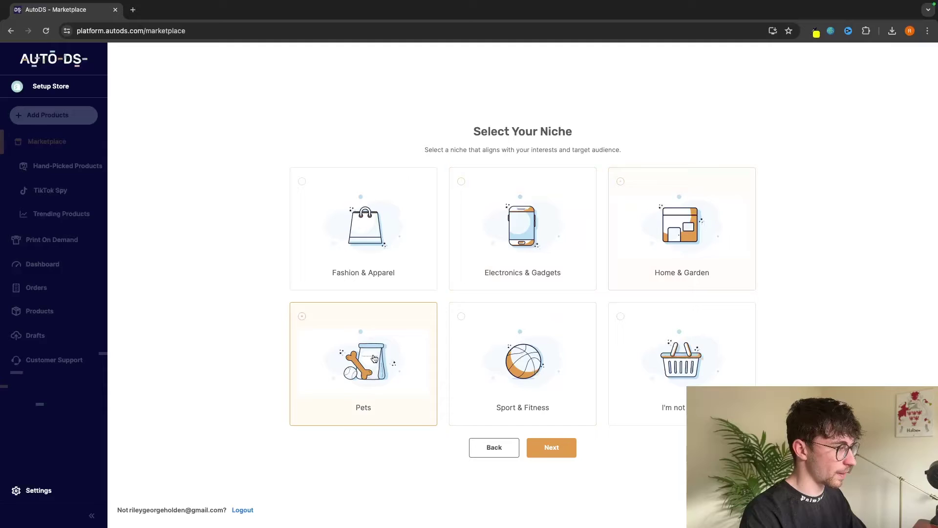
{"action": "left_click", "coordinate": [512, 371]}
{"action": "left_click", "coordinate": [686, 384]}
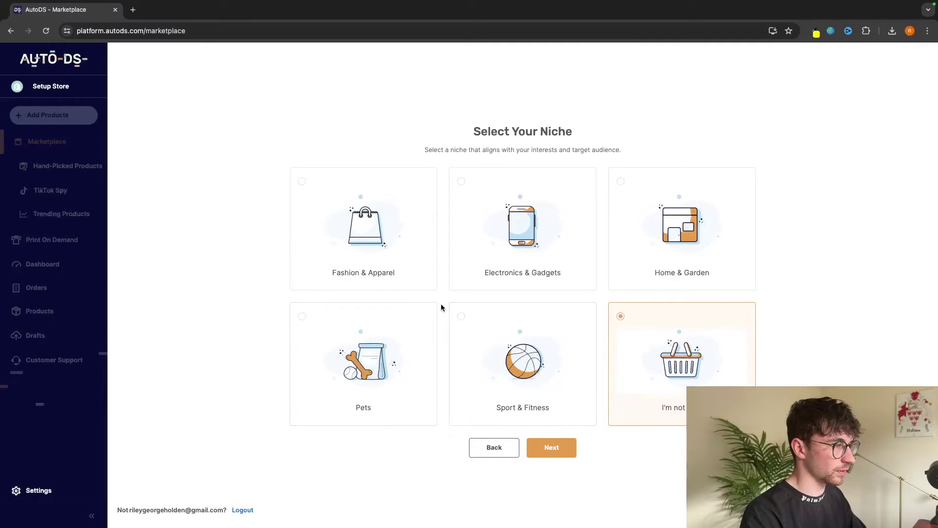
{"action": "left_click", "coordinate": [694, 242]}
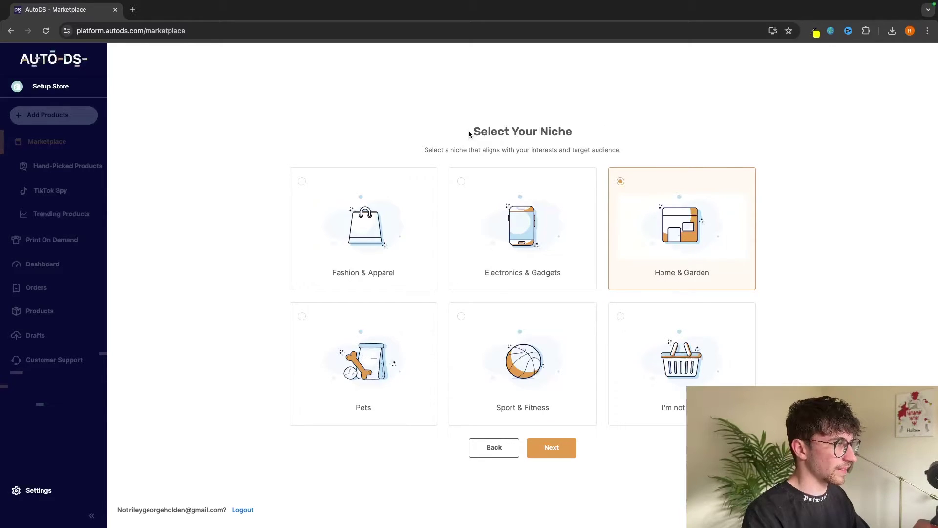
- Have the AI start building the Home & Garden store
{"action": "left_click_drag", "start_coordinate": [469, 135], "coordinate": [591, 132]}
{"action": "left_click", "coordinate": [630, 131]}
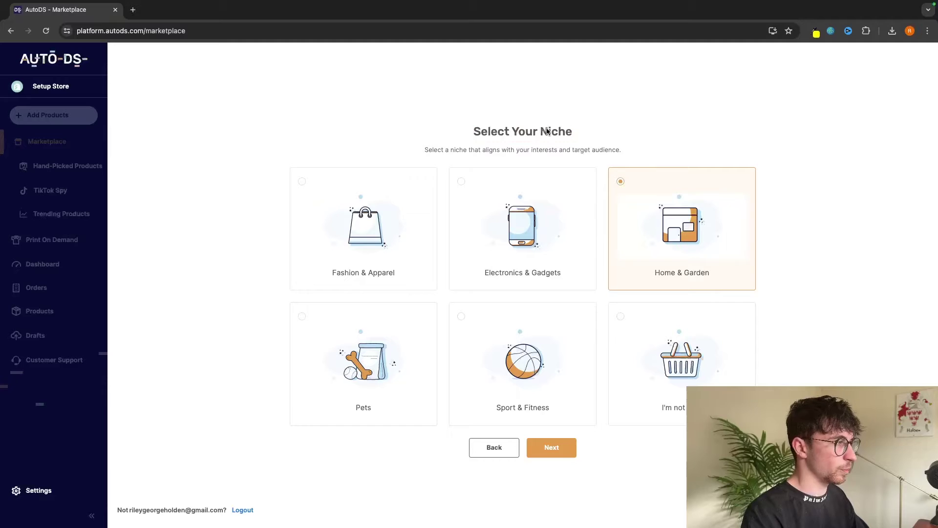
{"action": "left_click", "coordinate": [553, 444]}
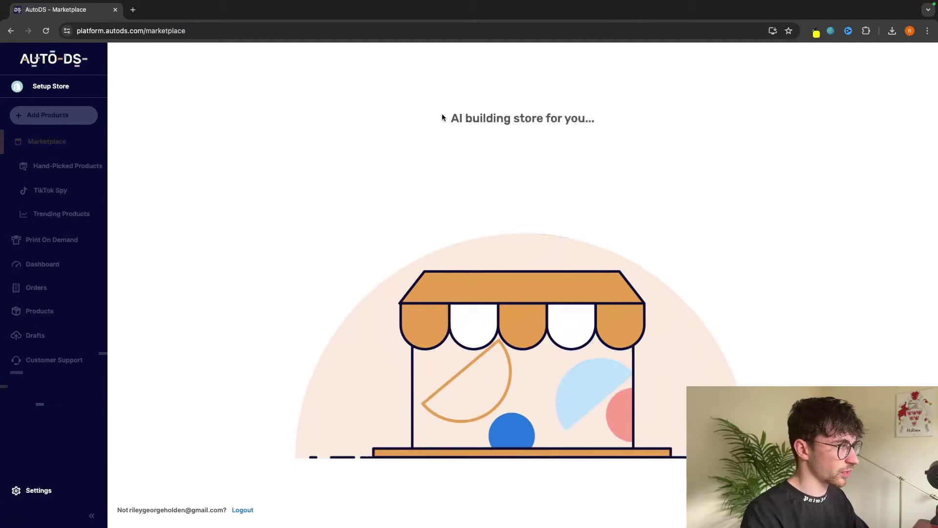
- Wait on the store-building screen until the store is created with its Shopify login details
{"action": "left_click_drag", "start_coordinate": [441, 117], "coordinate": [596, 119]}
{"action": "left_click", "coordinate": [603, 119]}
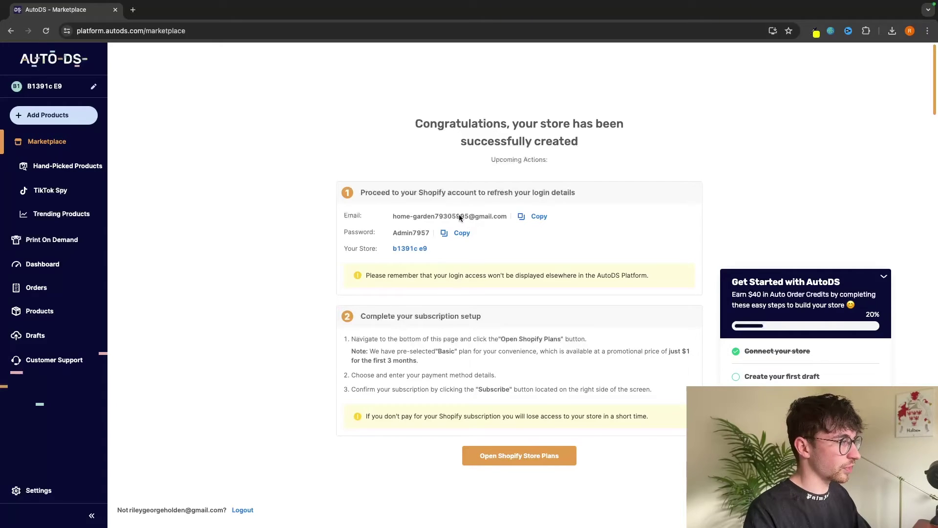
- Open the Shopify login page in a new tab and enter the store's login email copied from AutoDS
{"action": "key", "text": "super+t"}
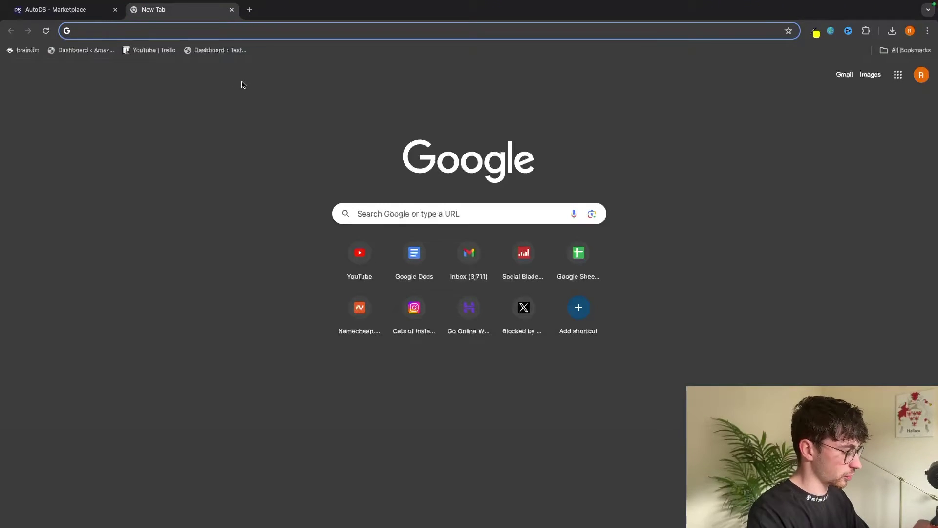
{"action": "type", "text": "sho"}
{"action": "key", "text": "Return"}
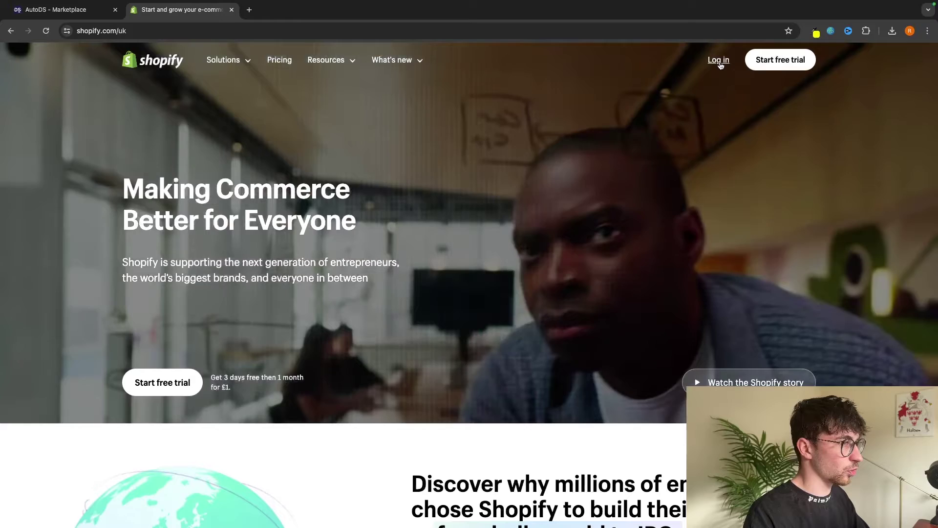
{"action": "left_click", "coordinate": [718, 60]}
{"action": "left_click", "coordinate": [72, 15]}
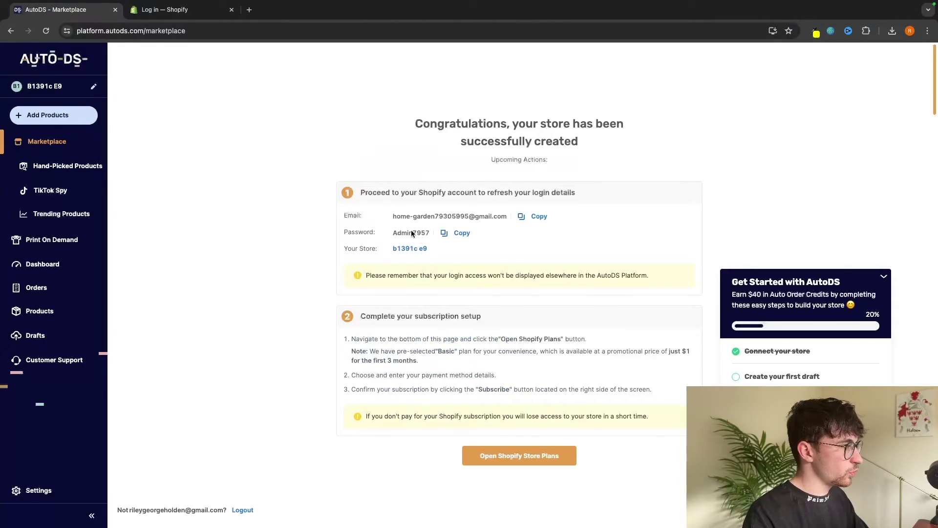
{"action": "left_click", "coordinate": [536, 216]}
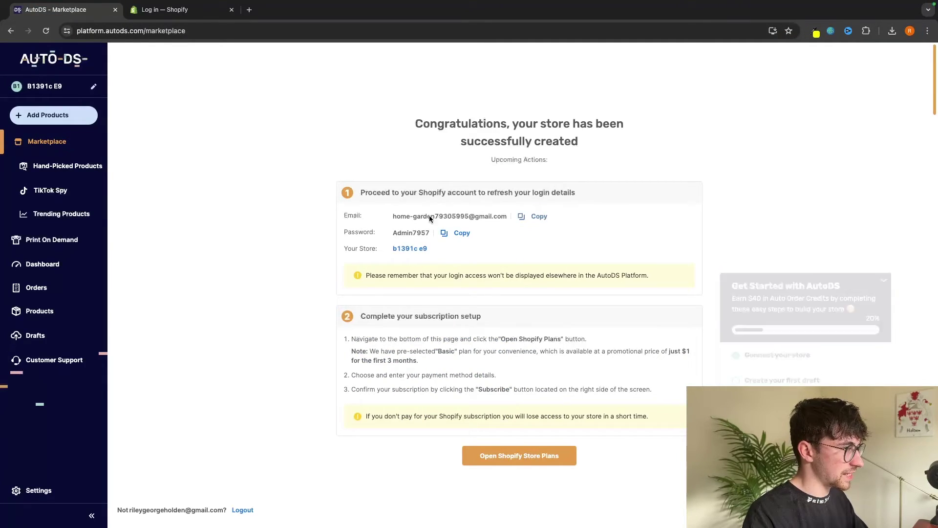
{"action": "key", "text": "ctrl+Tab"}
{"action": "left_click", "coordinate": [390, 241]}
{"action": "key", "text": "super+v"}
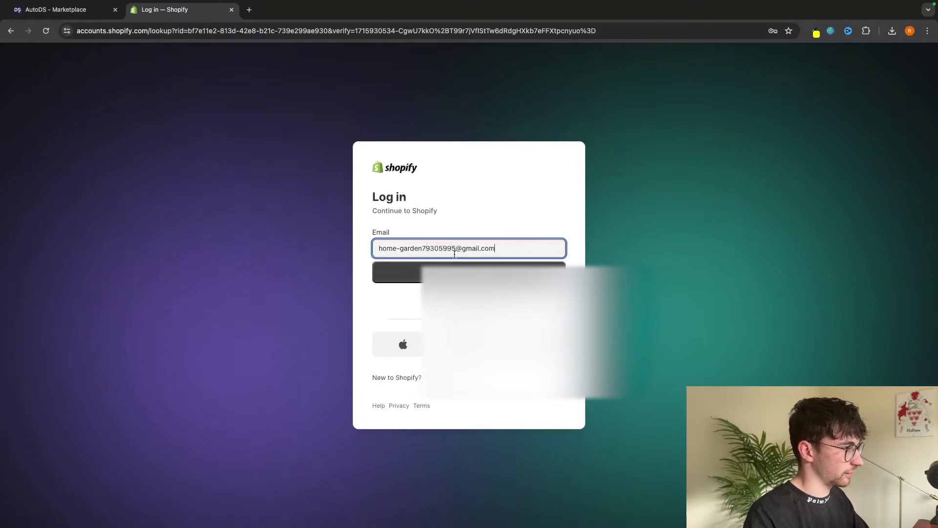
{"action": "left_click", "coordinate": [478, 277]}
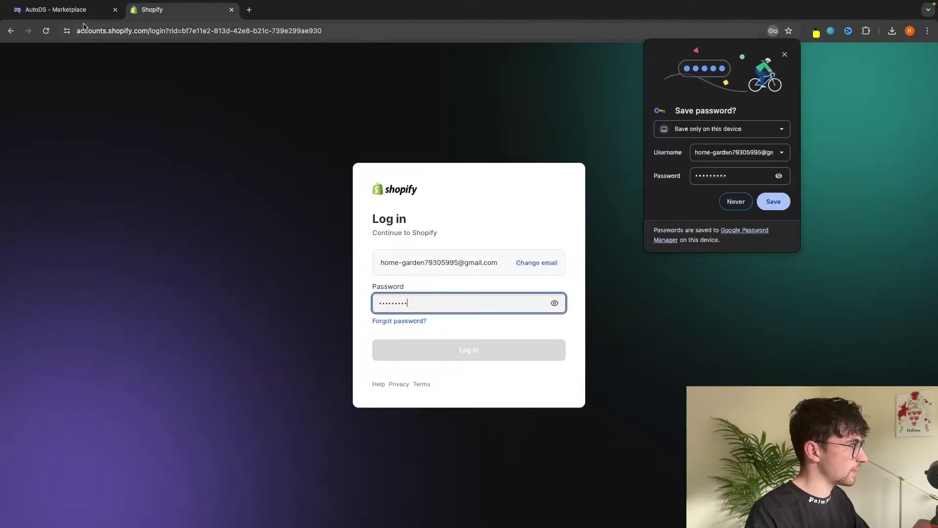
- Paste the store's password copied from AutoDS and log in to the Shopify admin
{"action": "key", "text": "ctrl+shift+Tab"}
{"action": "left_click", "coordinate": [455, 237]}
{"action": "key", "text": "ctrl+Tab"}
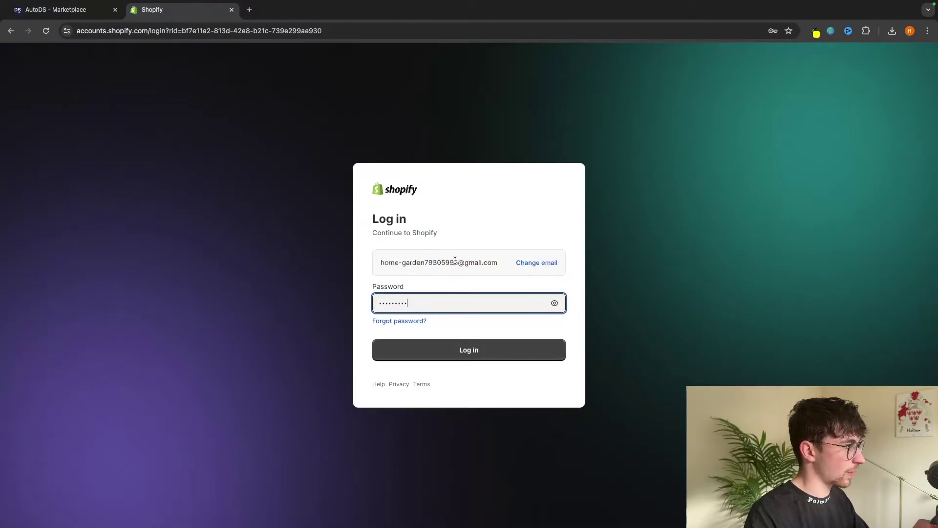
{"action": "left_click", "coordinate": [420, 304]}
{"action": "key", "text": "BackSpace"}
{"action": "key", "text": "BackSpace"}
{"action": "key", "text": "BackSpace"}
{"action": "key", "text": "BackSpace"}
{"action": "key", "text": "BackSpace"}
{"action": "key", "text": "super+v"}
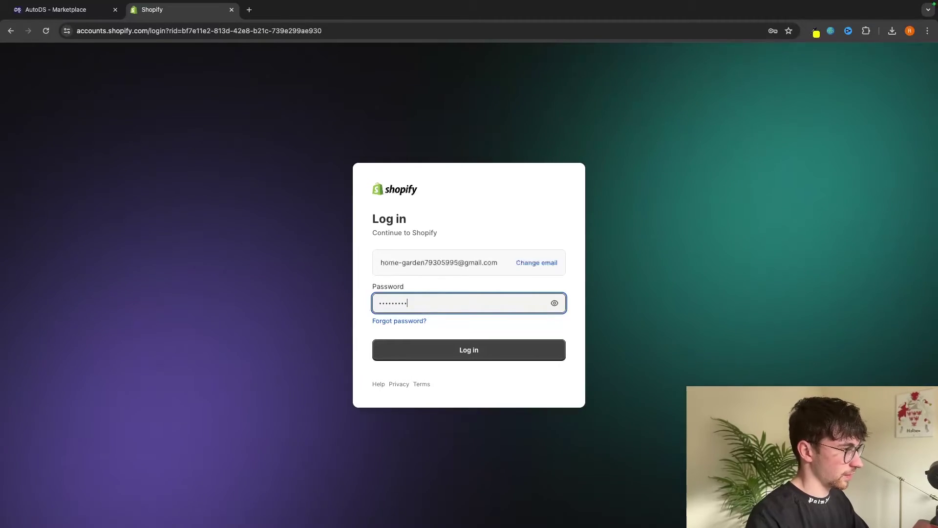
{"action": "left_click", "coordinate": [483, 359]}
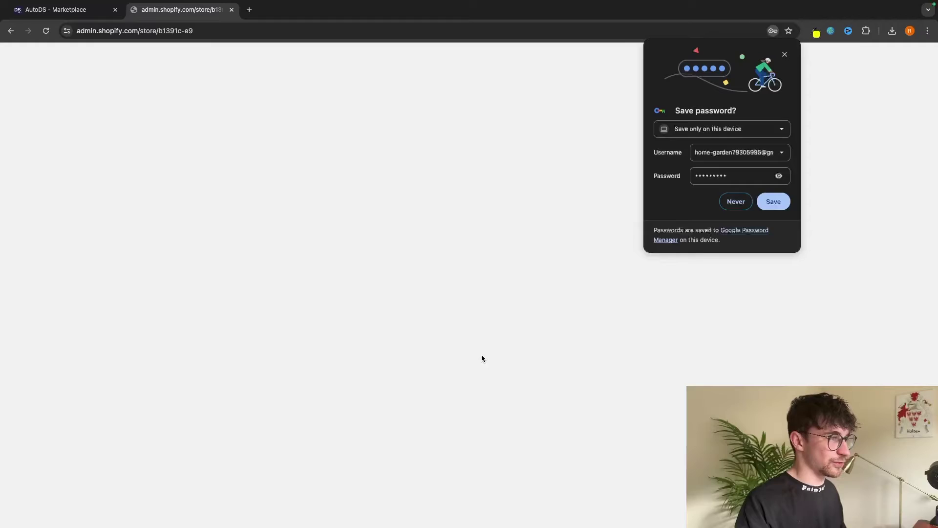
- Open the Shopify plan selection page and check it against AutoDS's subscription instructions
{"action": "left_click", "coordinate": [770, 203]}
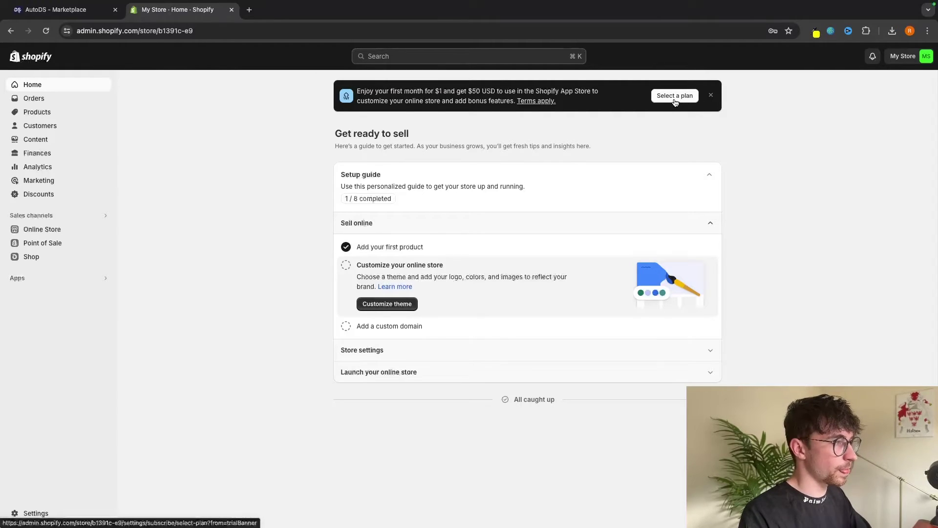
{"action": "left_click", "coordinate": [674, 96]}
{"action": "left_click_drag", "start_coordinate": [164, 168], "coordinate": [413, 166]}
{"action": "double_click", "coordinate": [488, 160]}
{"action": "left_click", "coordinate": [688, 146]}
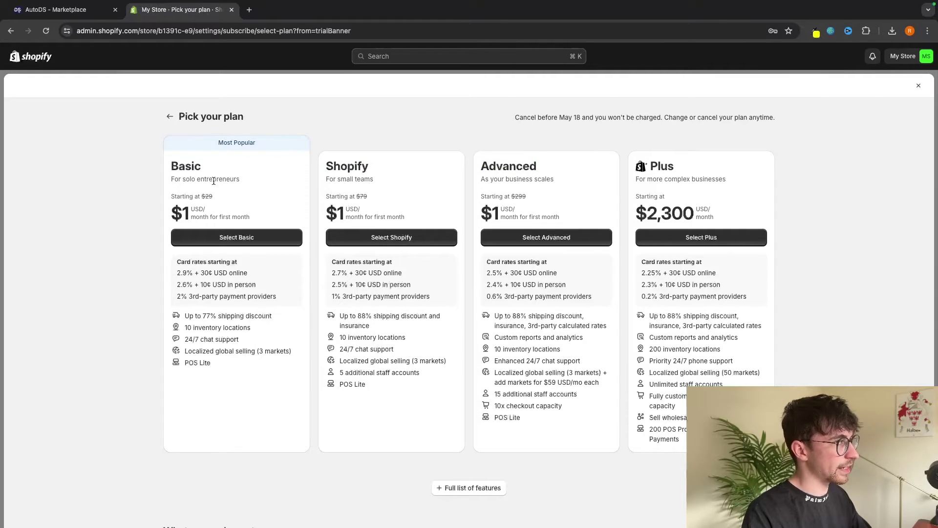
{"action": "left_click", "coordinate": [98, 10]}
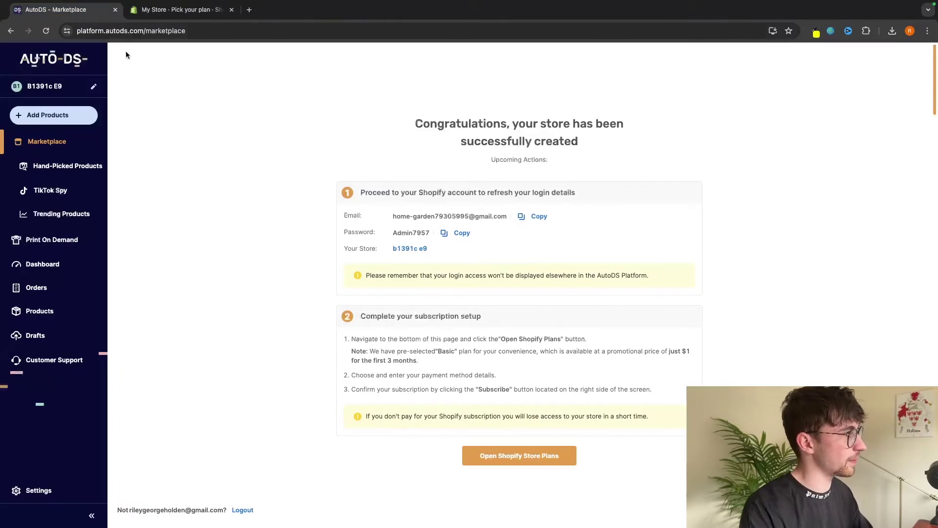
{"action": "left_click", "coordinate": [203, 11]}
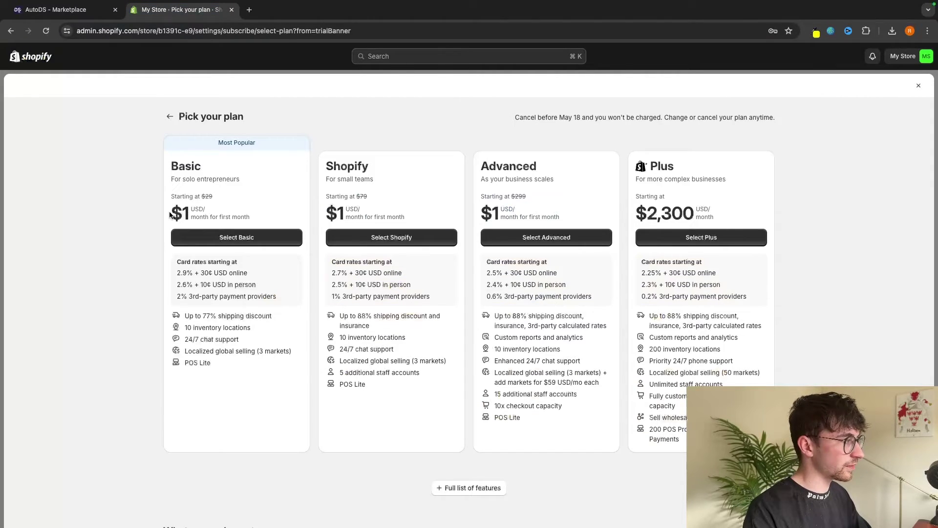
- Compare plan prices: Basic at $1 first month then $29, Advanced at $299
{"action": "left_click_drag", "start_coordinate": [170, 215], "coordinate": [267, 223]}
{"action": "left_click", "coordinate": [258, 218]}
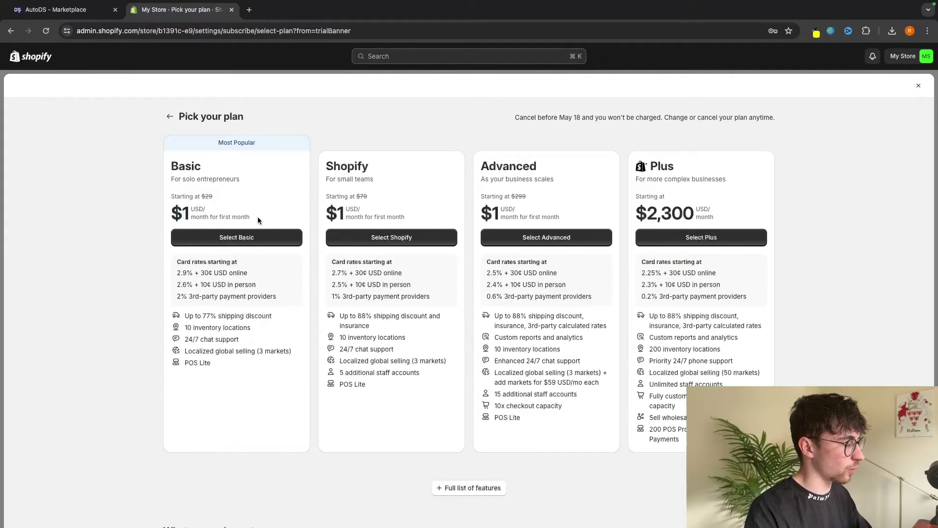
{"action": "left_click_drag", "start_coordinate": [169, 196], "coordinate": [215, 199]}
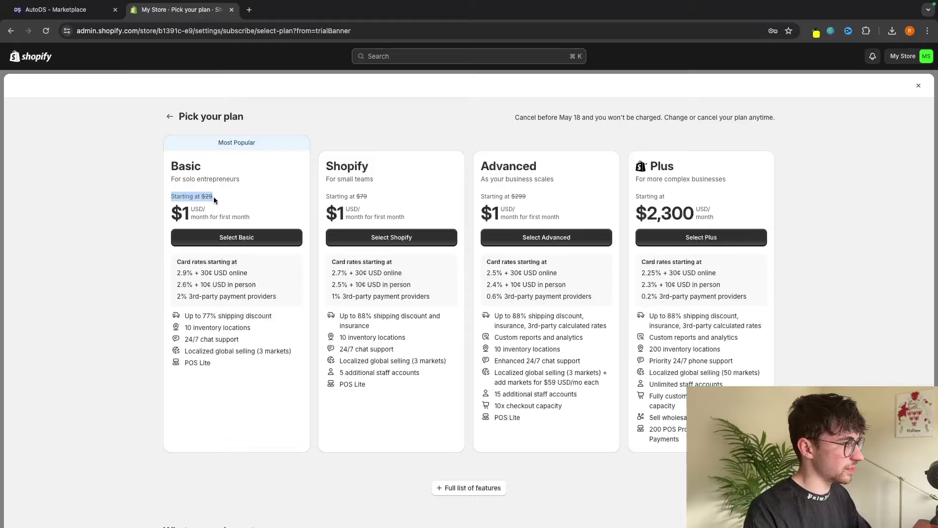
{"action": "left_click", "coordinate": [215, 196]}
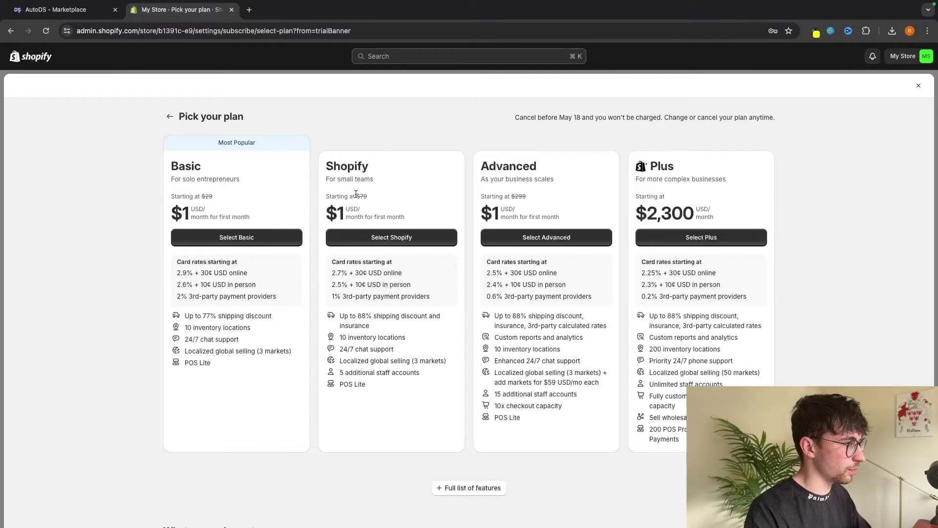
{"action": "left_click_drag", "start_coordinate": [510, 195], "coordinate": [565, 197]}
{"action": "left_click", "coordinate": [565, 198]}
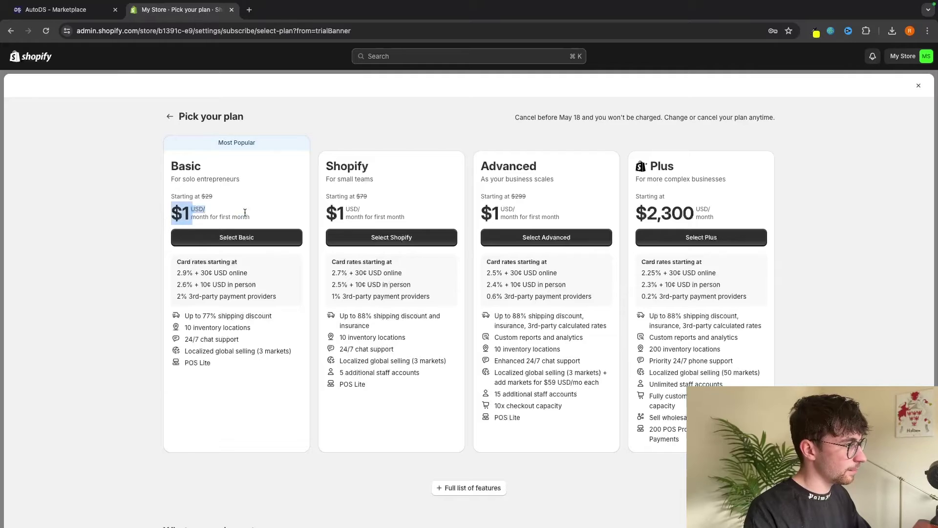
{"action": "left_click_drag", "start_coordinate": [245, 213], "coordinate": [427, 216]}
{"action": "left_click", "coordinate": [325, 207]}
{"action": "left_click", "coordinate": [484, 215]}
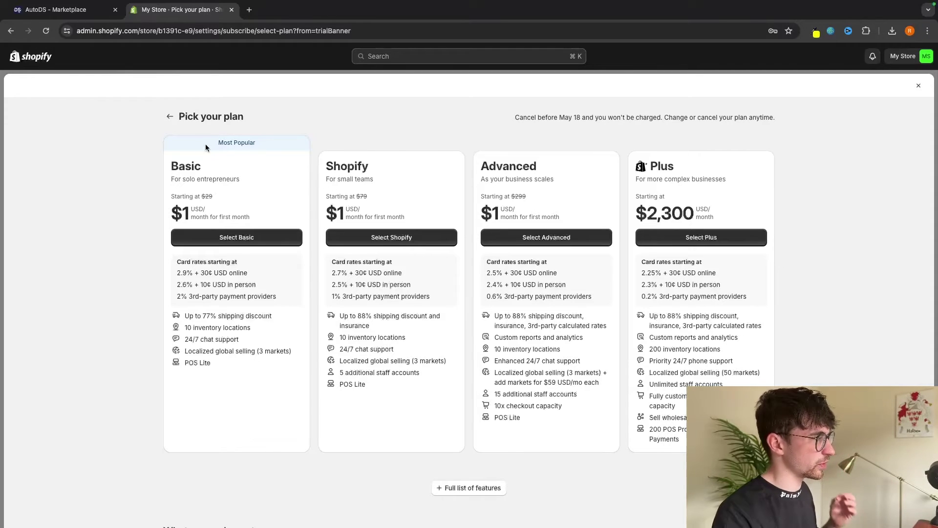
- View the Basic plan checkout showing $1.00 due
{"action": "left_click", "coordinate": [235, 239]}
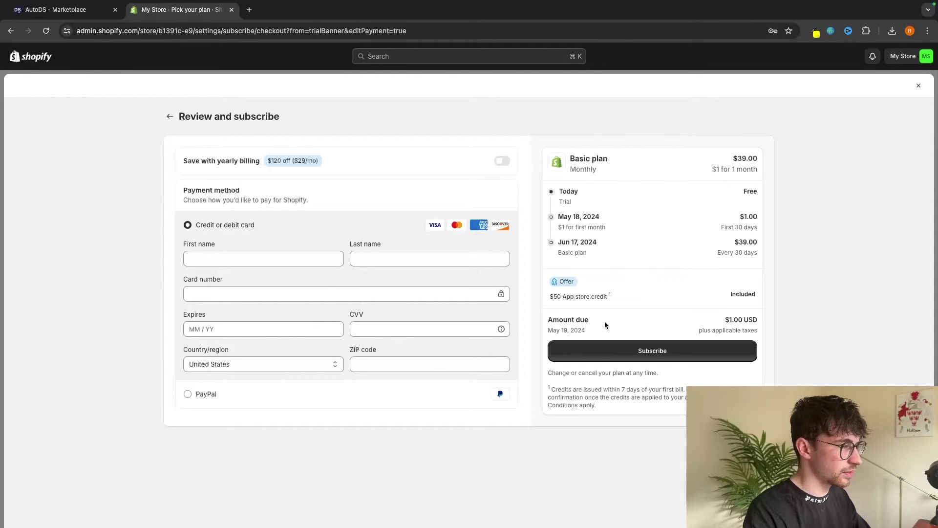
{"action": "left_click_drag", "start_coordinate": [547, 318], "coordinate": [764, 321]}
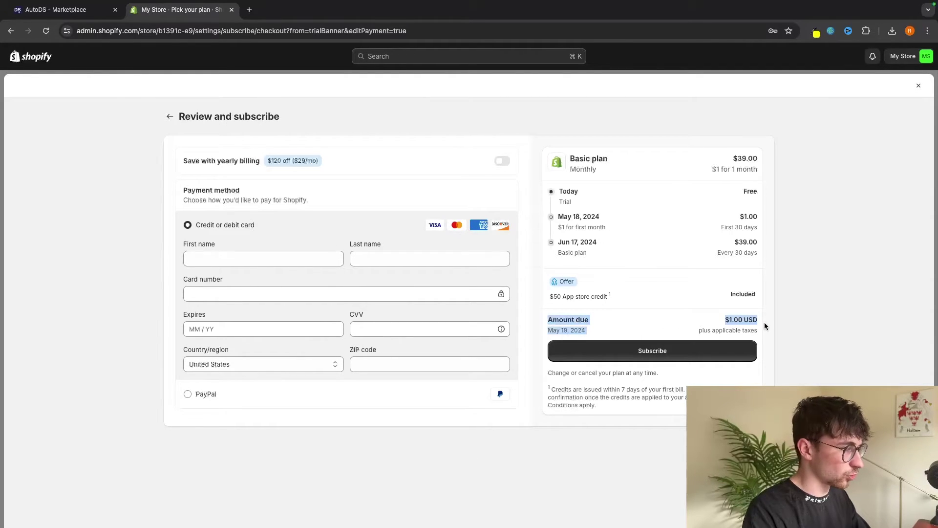
{"action": "left_click", "coordinate": [784, 335]}
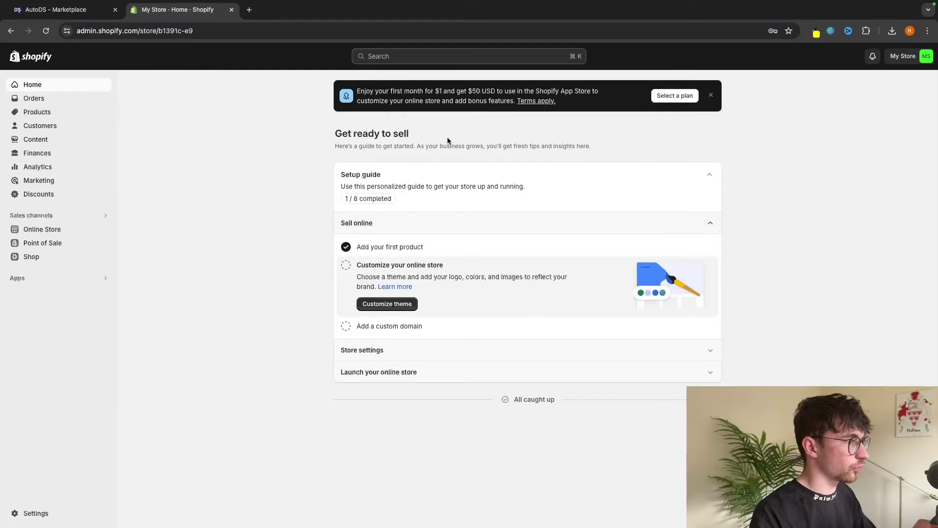
- Go to Online Store themes and open the current Home Decor Theme's options menu
{"action": "left_click", "coordinate": [169, 116]}
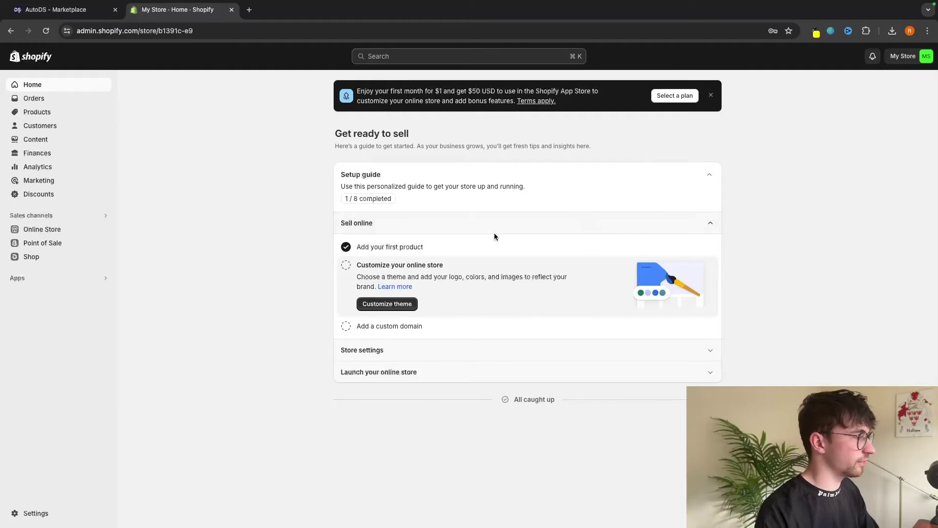
{"action": "left_click", "coordinate": [32, 233]}
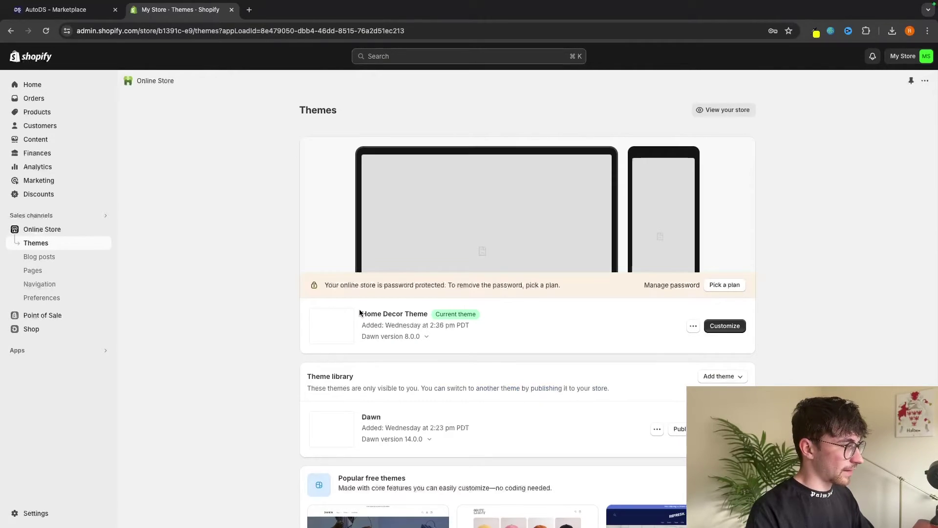
{"action": "left_click_drag", "start_coordinate": [361, 317], "coordinate": [419, 315]}
{"action": "left_click", "coordinate": [431, 316]}
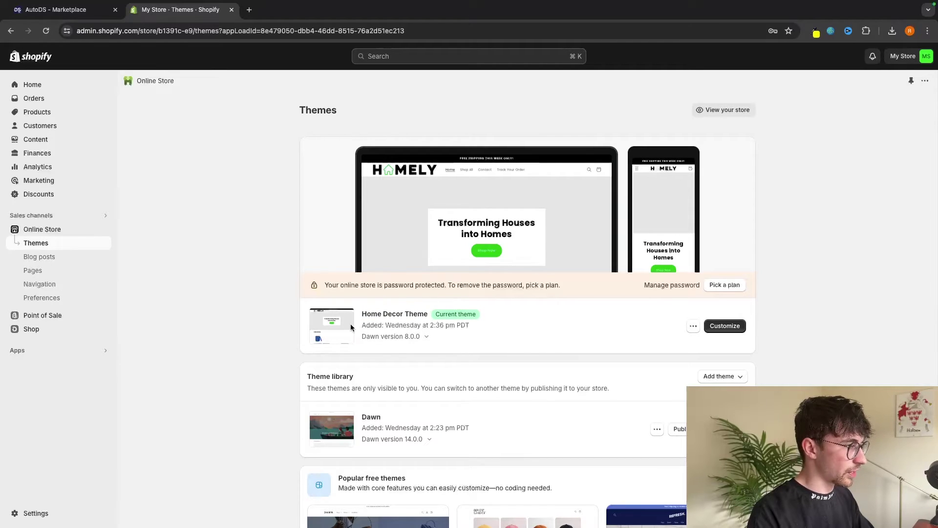
{"action": "left_click", "coordinate": [693, 326]}
- Preview the Home Decor Theme storefront and scroll through the Homely home page
{"action": "left_click", "coordinate": [648, 346]}
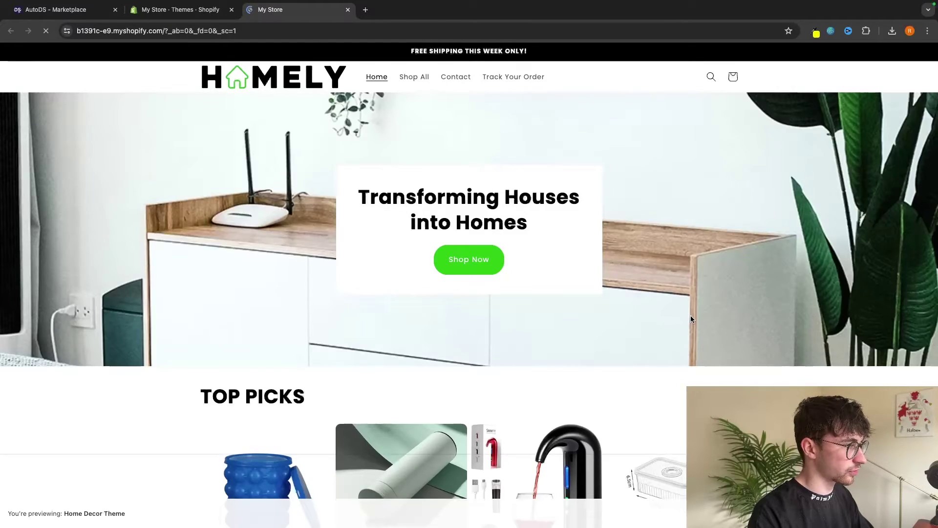
{"action": "scroll", "coordinate": [690, 319], "scroll_direction": "down", "scroll_amount": 6}
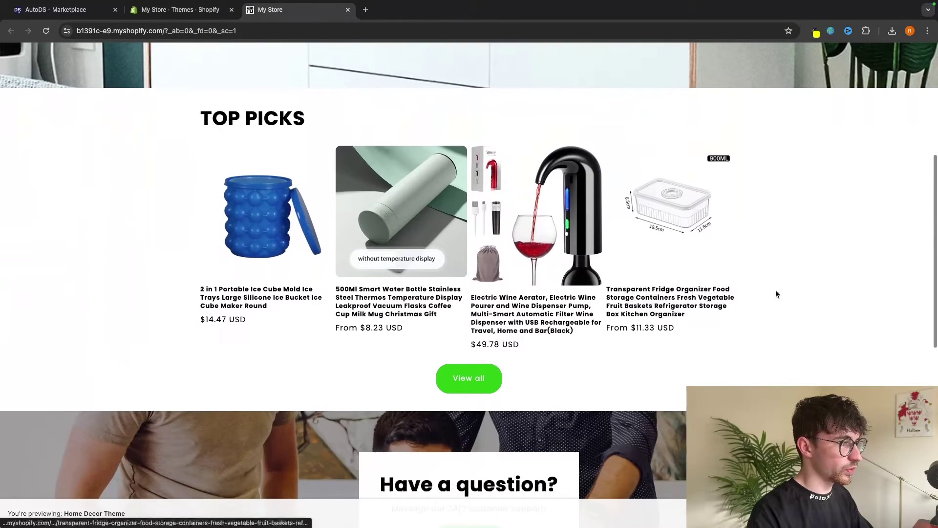
{"action": "scroll", "coordinate": [733, 294], "scroll_direction": "up", "scroll_amount": 6}
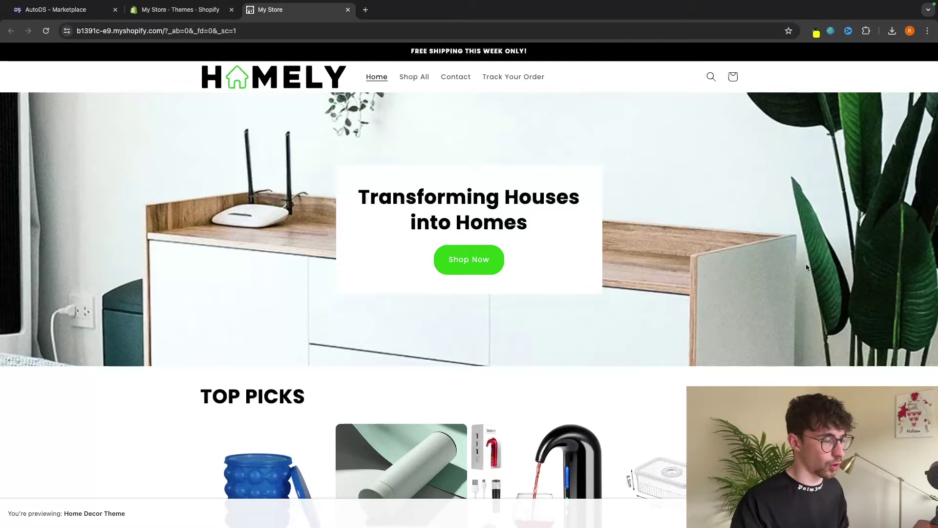
{"action": "scroll", "coordinate": [793, 329], "scroll_direction": "down", "scroll_amount": 5}
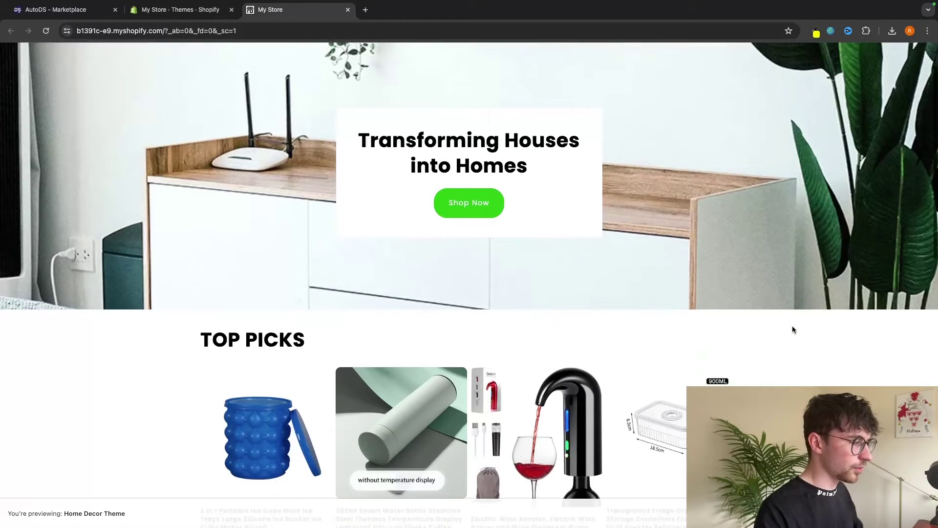
{"action": "scroll", "coordinate": [792, 329], "scroll_direction": "down", "scroll_amount": 1}
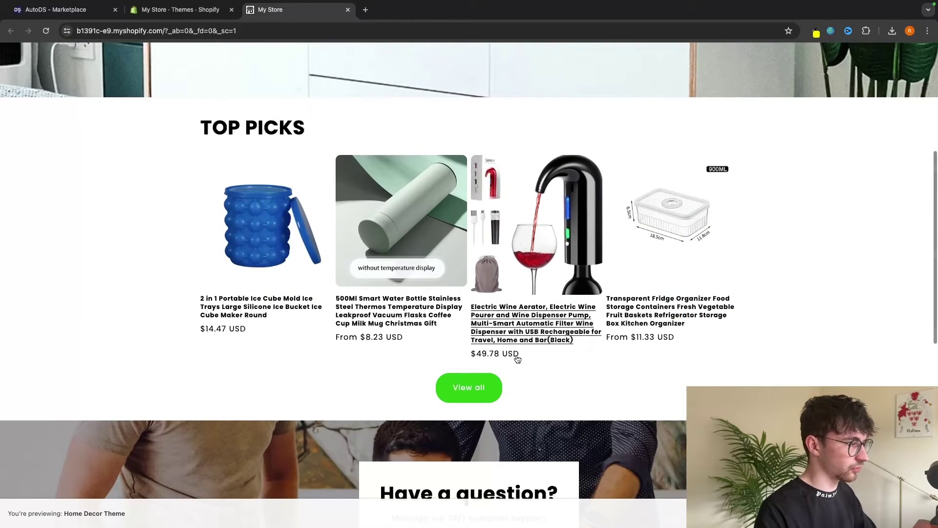
- Open the full Best Selling collection and scroll through its first page of products
{"action": "left_click", "coordinate": [481, 386]}
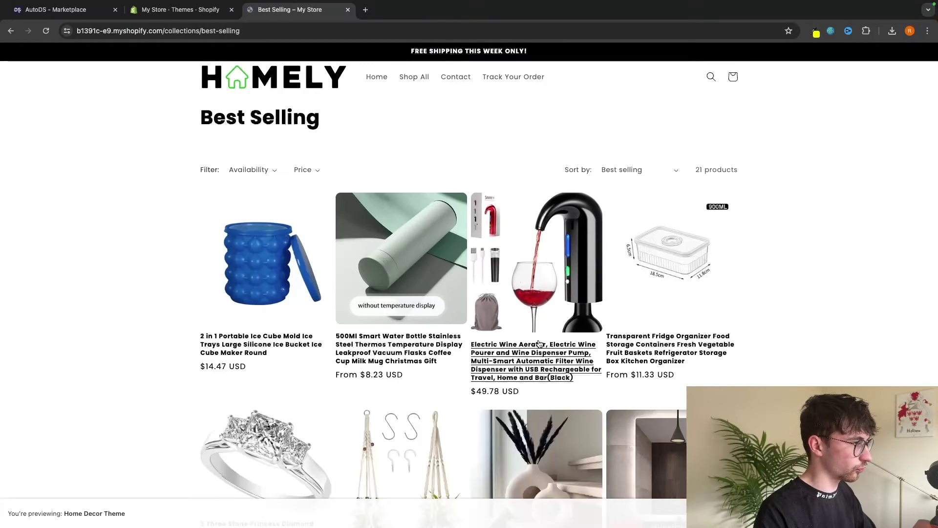
{"action": "scroll", "coordinate": [738, 287], "scroll_direction": "down", "scroll_amount": 4}
{"action": "scroll", "coordinate": [738, 287], "scroll_direction": "down", "scroll_amount": 5}
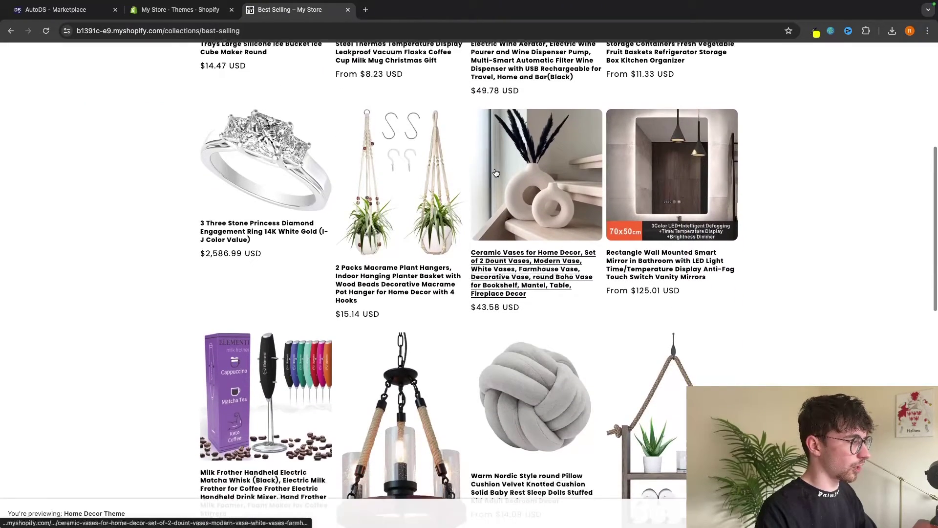
{"action": "scroll", "coordinate": [496, 172], "scroll_direction": "up", "scroll_amount": 4}
{"action": "scroll", "coordinate": [496, 172], "scroll_direction": "up", "scroll_amount": 4}
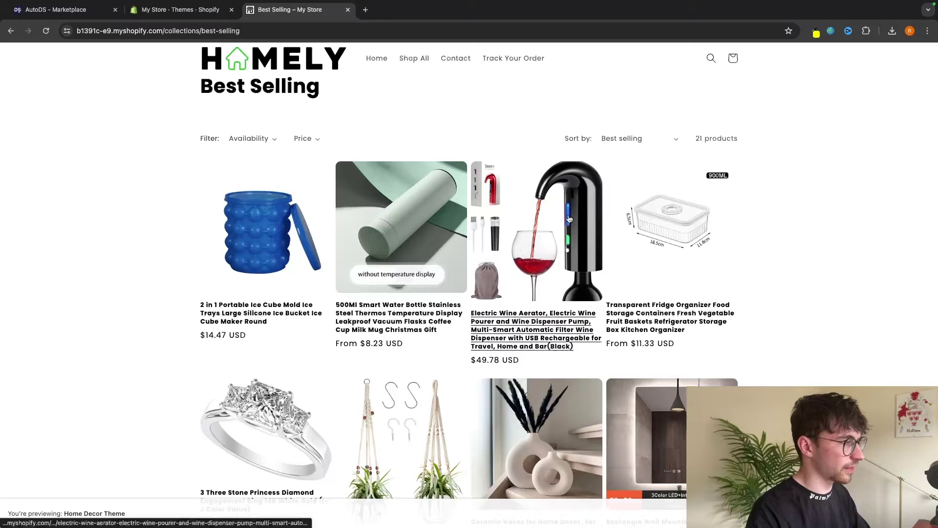
{"action": "scroll", "coordinate": [590, 273], "scroll_direction": "down", "scroll_amount": 3}
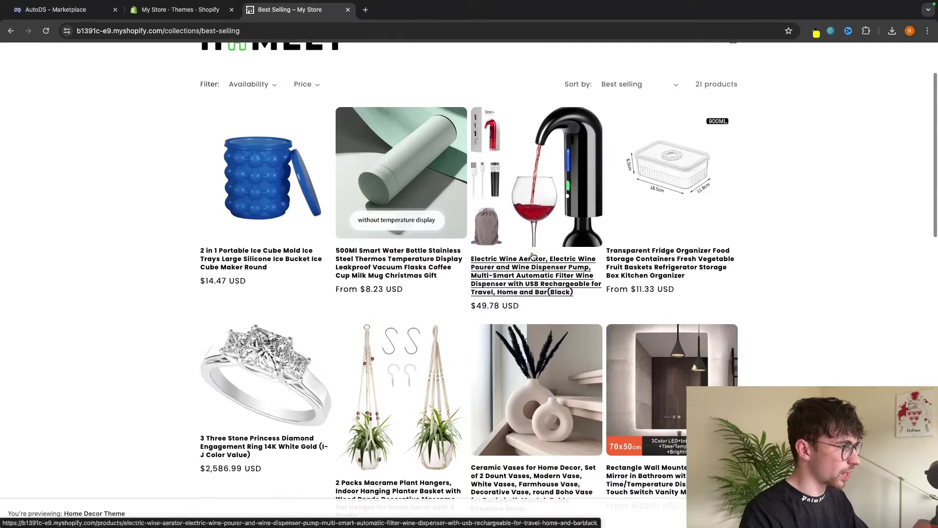
{"action": "scroll", "coordinate": [537, 148], "scroll_direction": "up", "scroll_amount": 1}
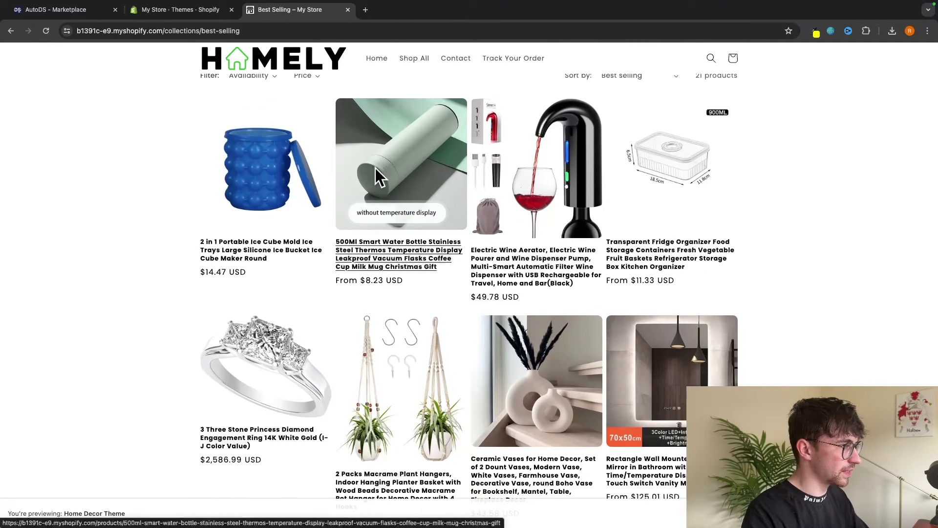
{"action": "scroll", "coordinate": [834, 211], "scroll_direction": "down", "scroll_amount": 10}
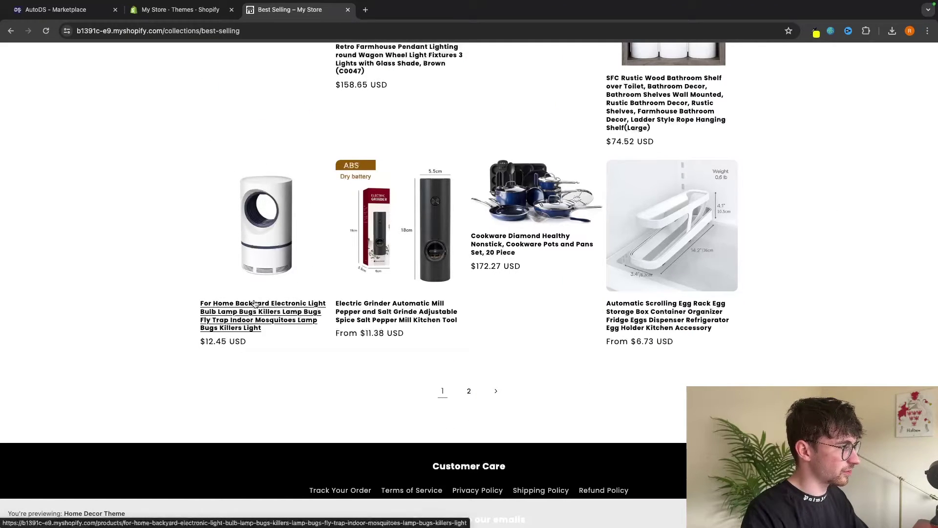
- View page 2 of the best sellers, then return to page 1
{"action": "left_click", "coordinate": [469, 391]}
{"action": "scroll", "coordinate": [617, 293], "scroll_direction": "down", "scroll_amount": 1}
{"action": "scroll", "coordinate": [615, 293], "scroll_direction": "down", "scroll_amount": 8}
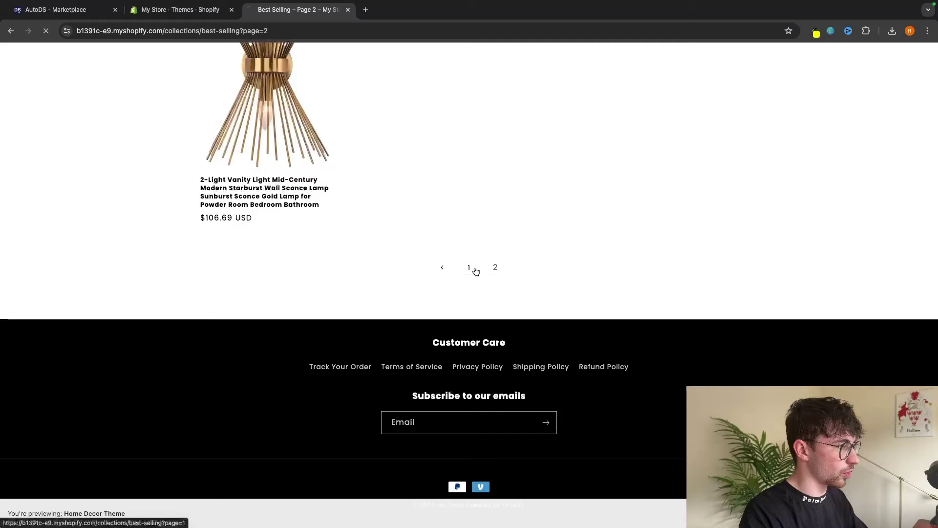
{"action": "left_click", "coordinate": [469, 266]}
{"action": "scroll", "coordinate": [495, 274], "scroll_direction": "down", "scroll_amount": 10}
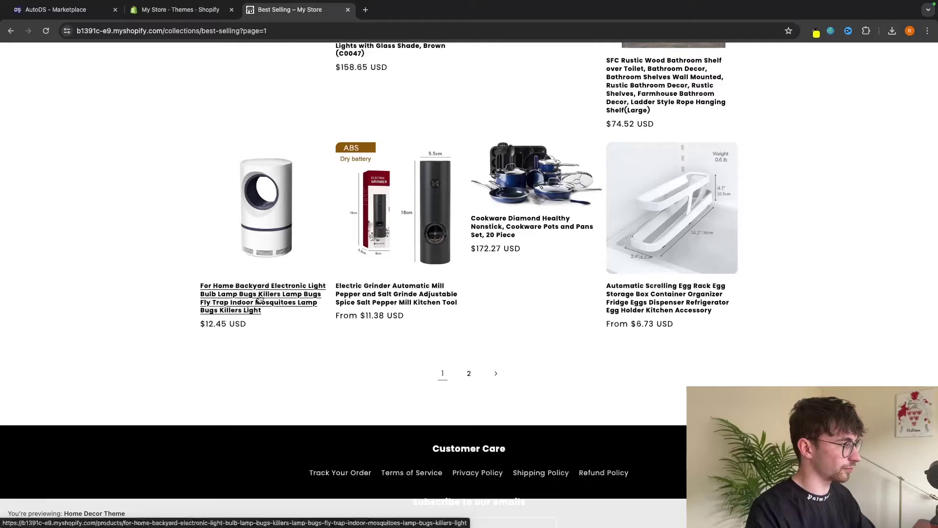
{"action": "scroll", "coordinate": [252, 300], "scroll_direction": "up", "scroll_amount": 15}
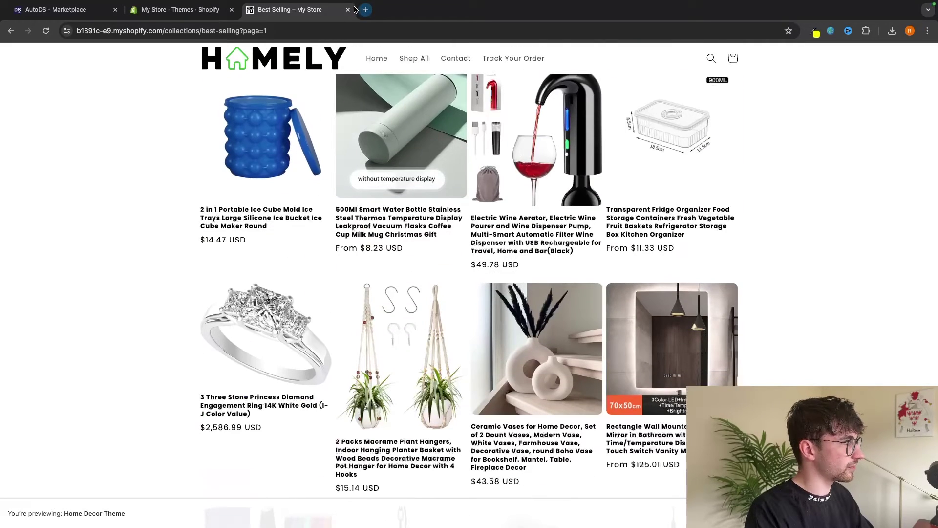
- Close the store preview and open the For Home Backyard mosquito lamp product's edit page
{"action": "left_click", "coordinate": [347, 10]}
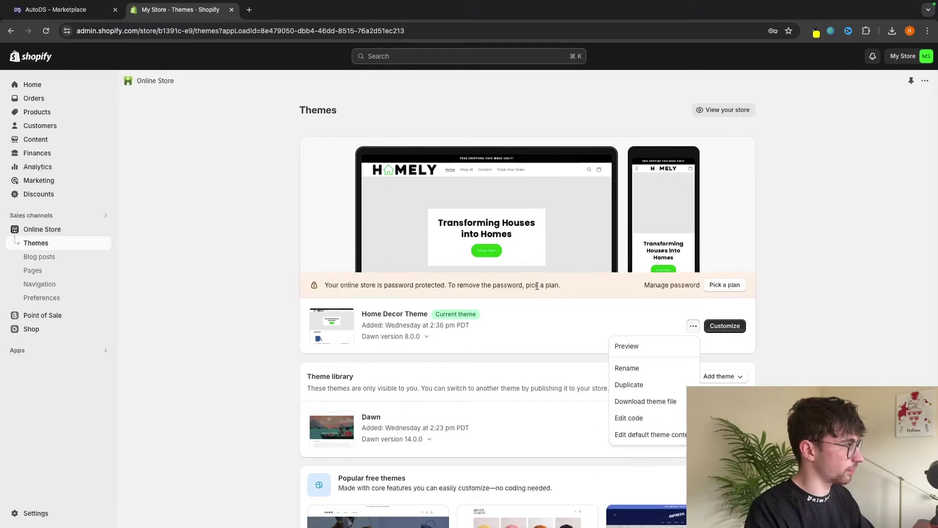
{"action": "left_click", "coordinate": [39, 112]}
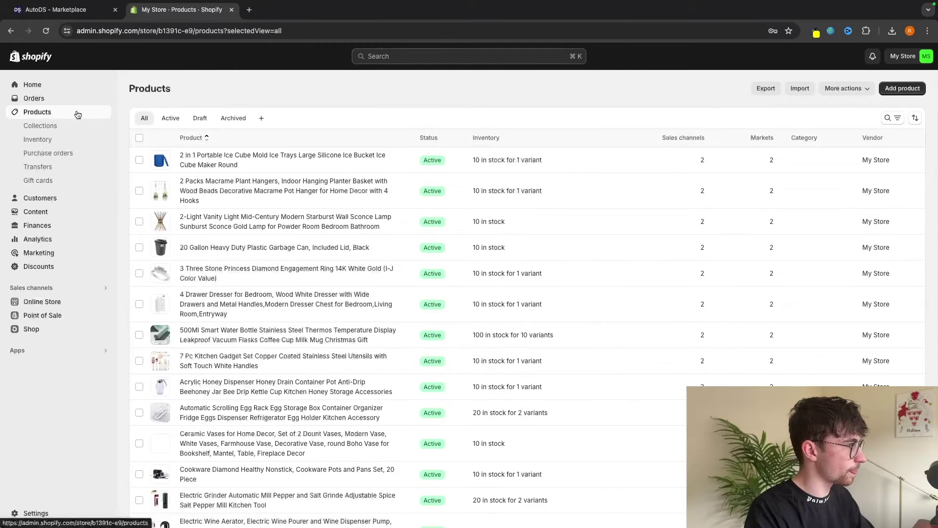
{"action": "scroll", "coordinate": [269, 200], "scroll_direction": "down", "scroll_amount": 2}
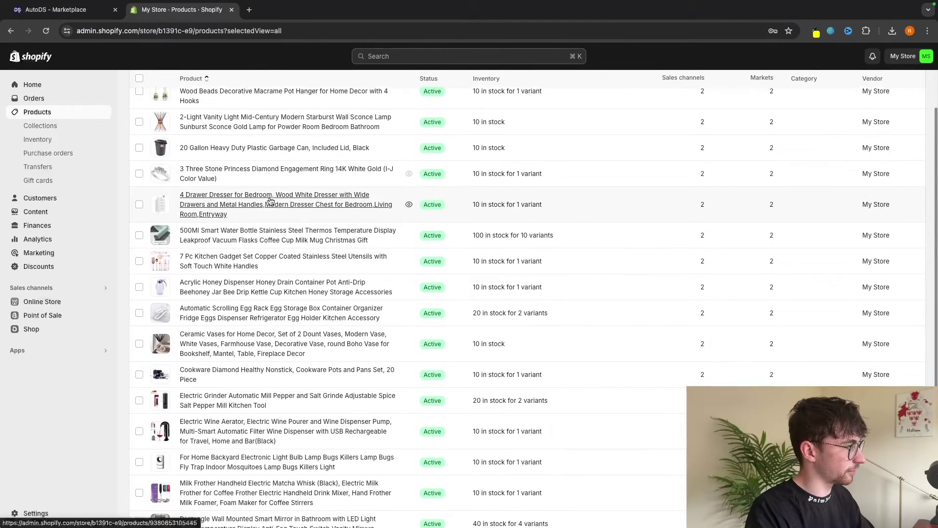
{"action": "scroll", "coordinate": [269, 201], "scroll_direction": "down", "scroll_amount": 4}
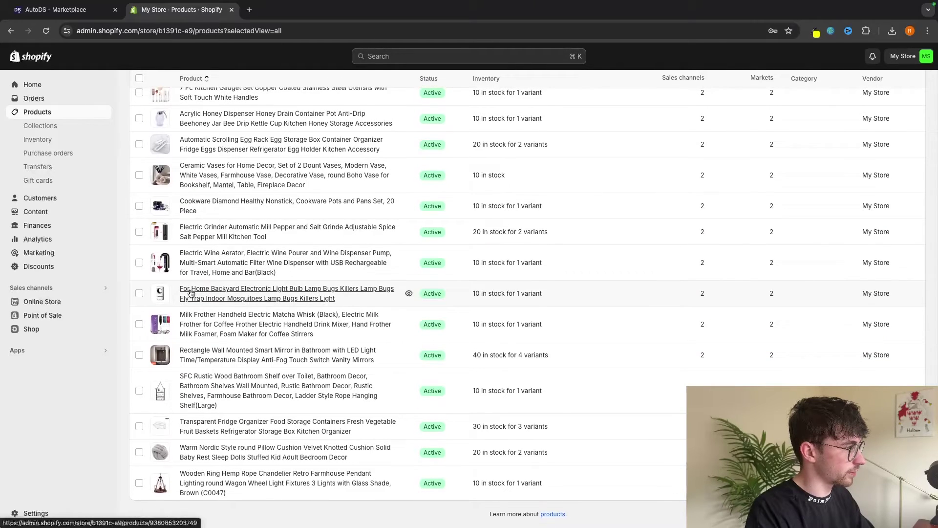
{"action": "left_click", "coordinate": [211, 298]}
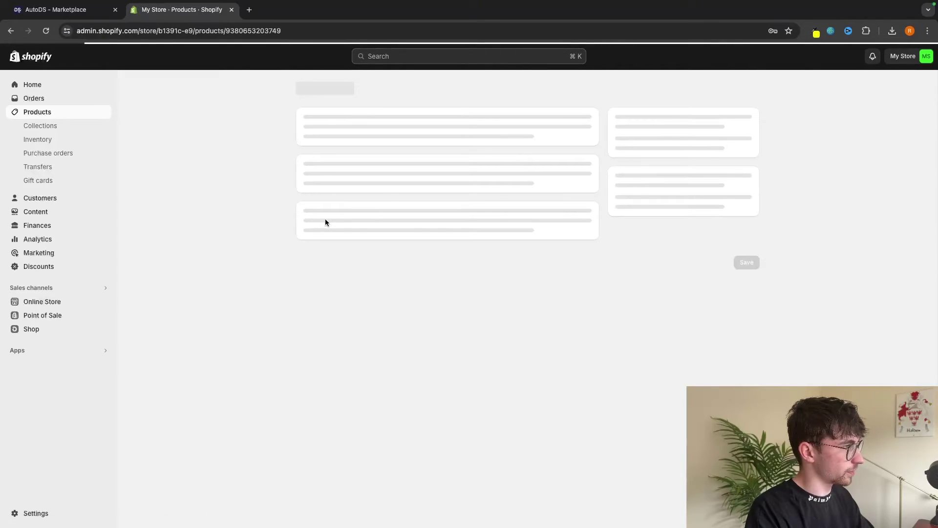
{"action": "scroll", "coordinate": [367, 338], "scroll_direction": "down", "scroll_amount": 5}
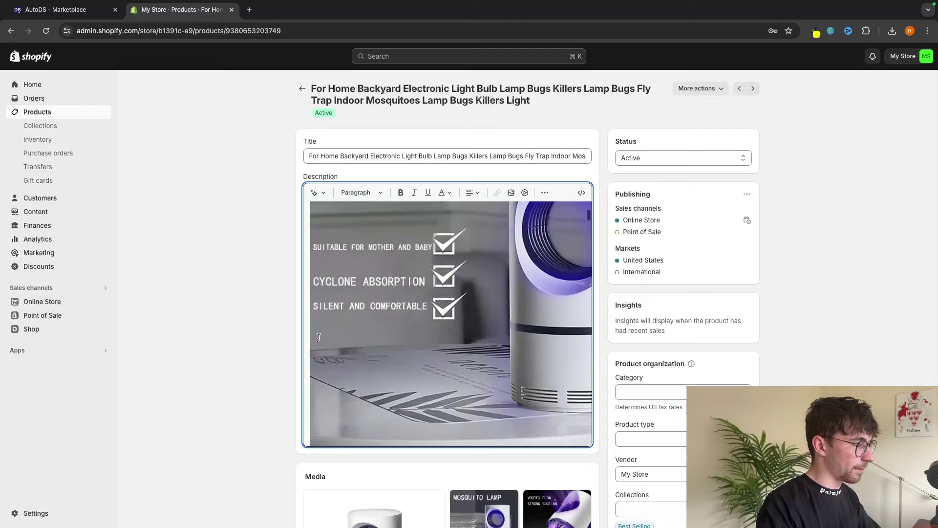
{"action": "scroll", "coordinate": [318, 337], "scroll_direction": "down", "scroll_amount": 10}
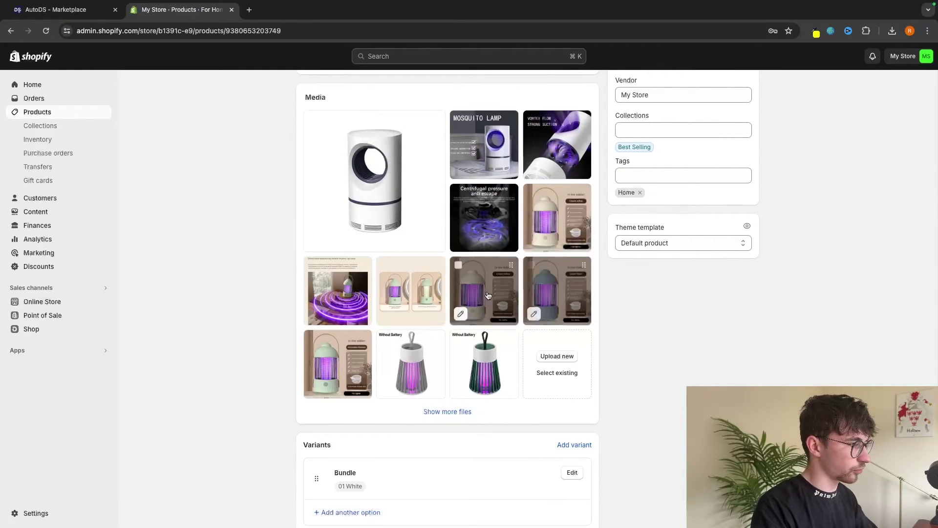
{"action": "scroll", "coordinate": [582, 306], "scroll_direction": "up", "scroll_amount": 10}
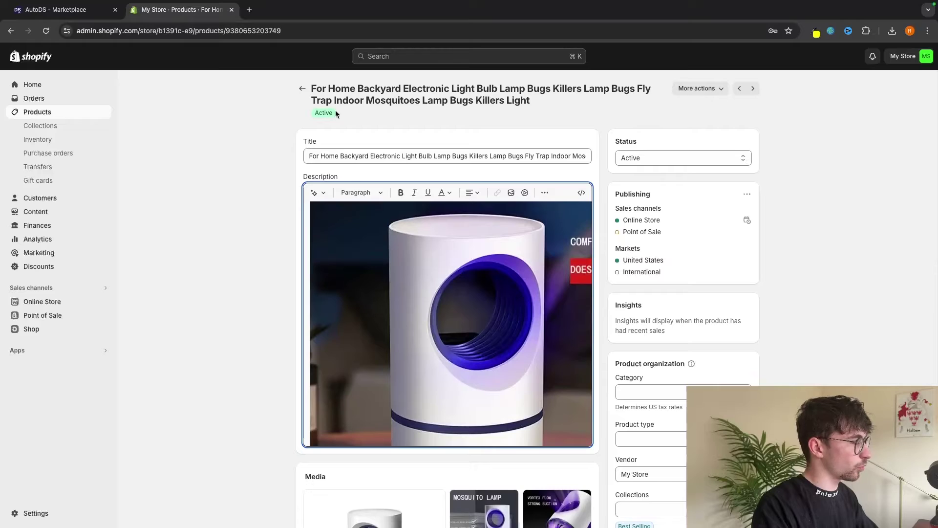
- Select the lamp's product title, then load chat.openai.com in a new tab
{"action": "left_click", "coordinate": [249, 9]}
{"action": "left_click", "coordinate": [200, 10]}
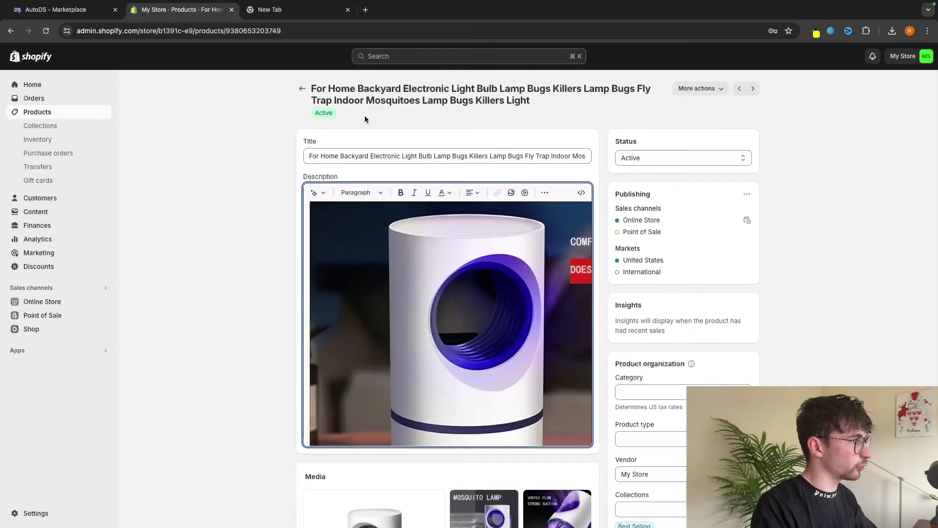
{"action": "left_click_drag", "start_coordinate": [309, 156], "coordinate": [611, 157]}
{"action": "left_click", "coordinate": [314, 10]}
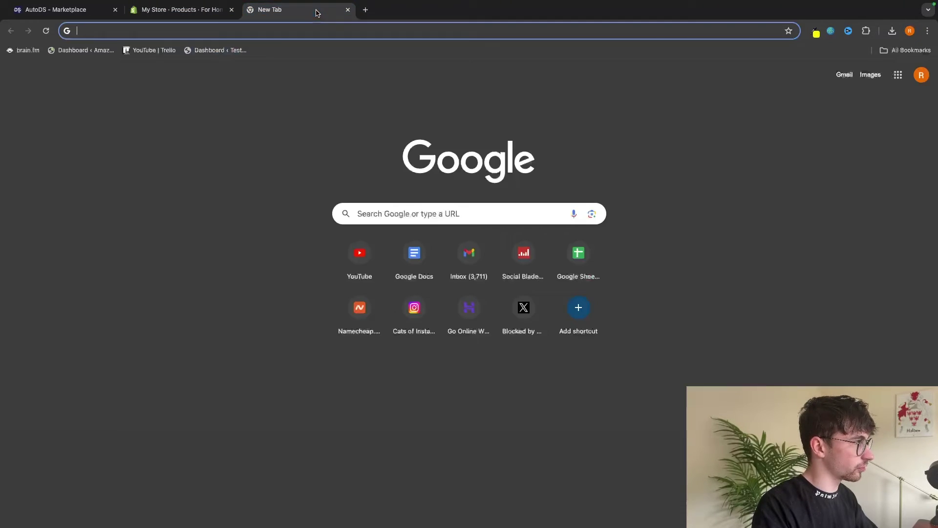
{"action": "type", "text": "chat.openai.com"}
{"action": "key", "text": "Return"}
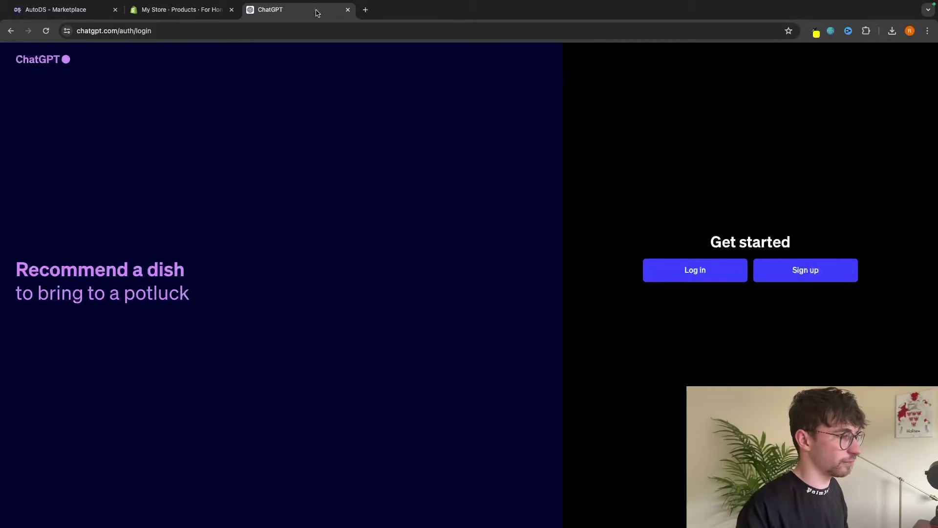
- Log in, ask ChatGPT for 10 brand names for the lamp, and select LuminaTrap
{"action": "left_click", "coordinate": [709, 279]}
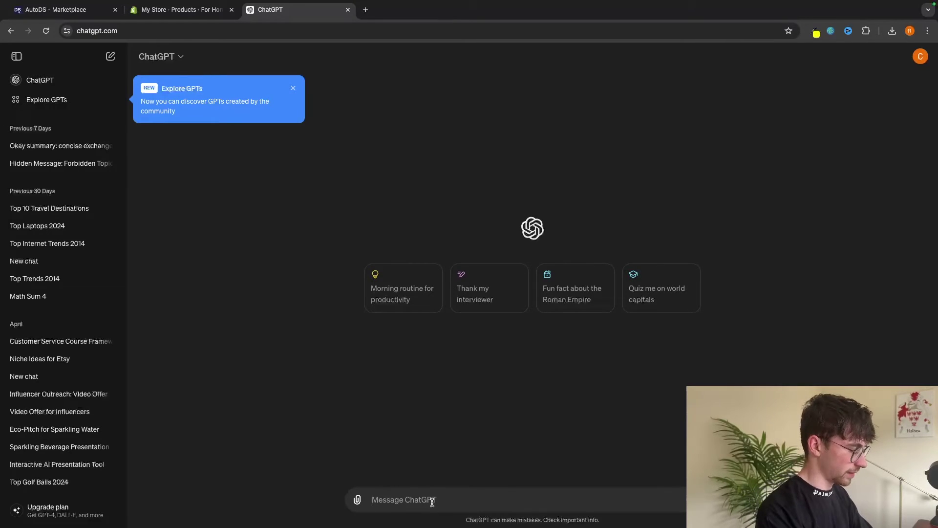
{"action": "type", "text": "create me a brand name for a mosquito trap light"}
{"action": "key", "text": "ctrl+a"}
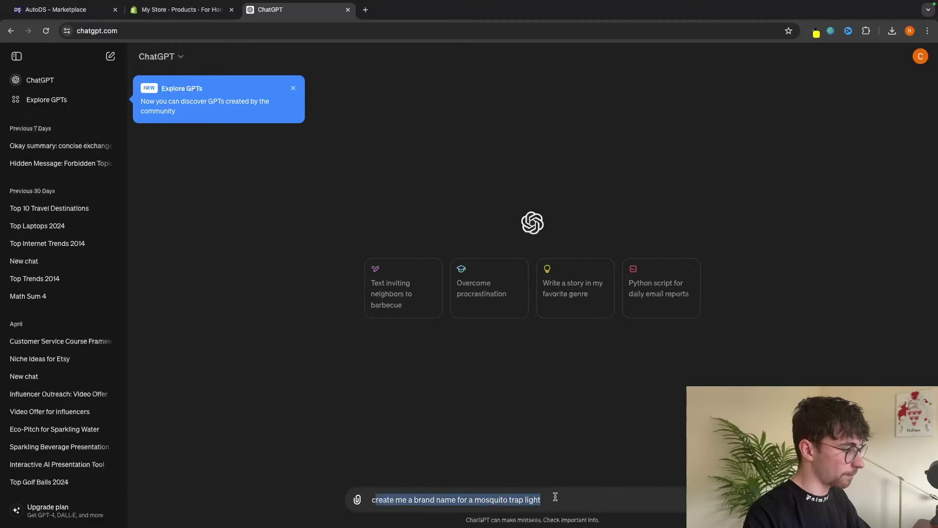
{"action": "left_click", "coordinate": [557, 496]}
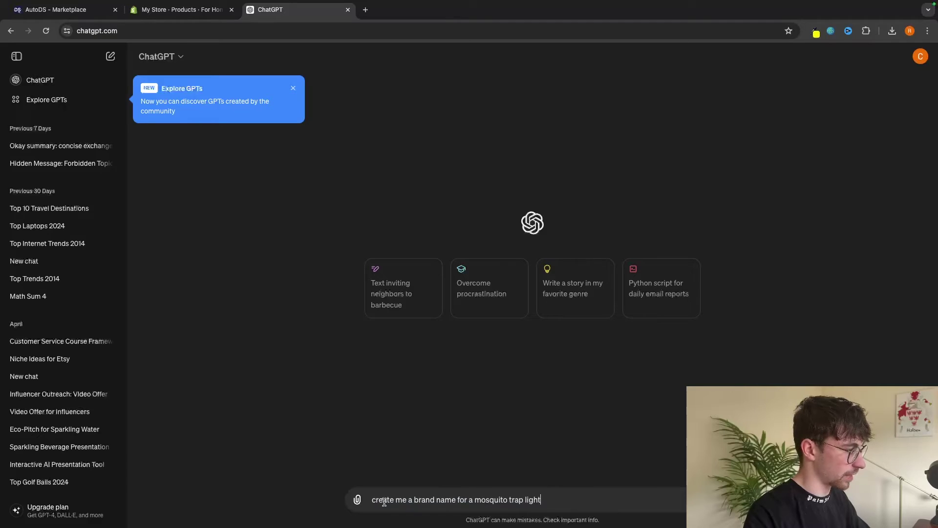
{"action": "left_click", "coordinate": [413, 499]}
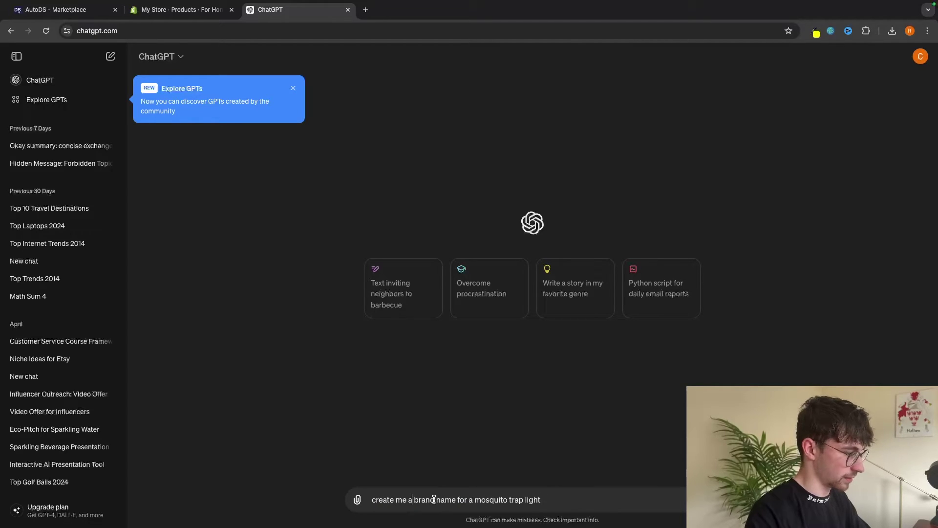
{"action": "key", "text": "BackSpace"}
{"action": "type", "text": "10"}
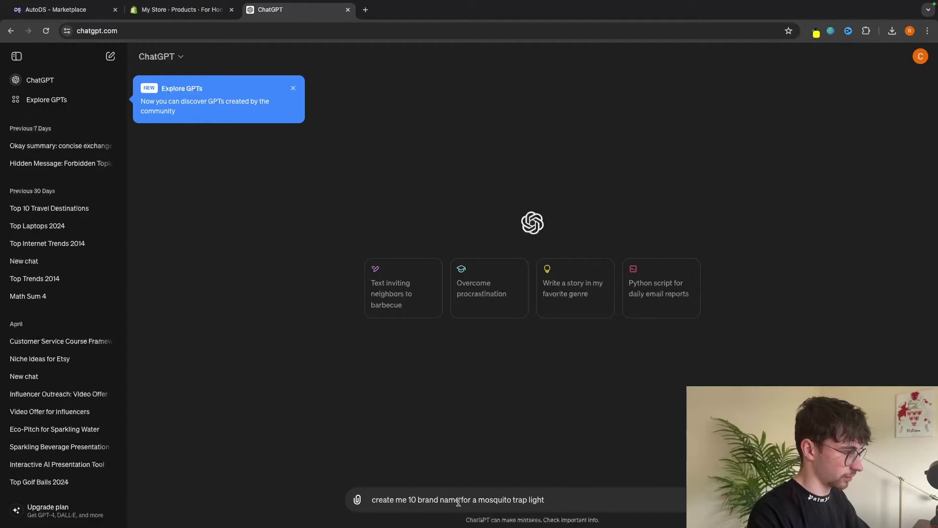
{"action": "type", "text": "s"}
{"action": "key", "text": "Return"}
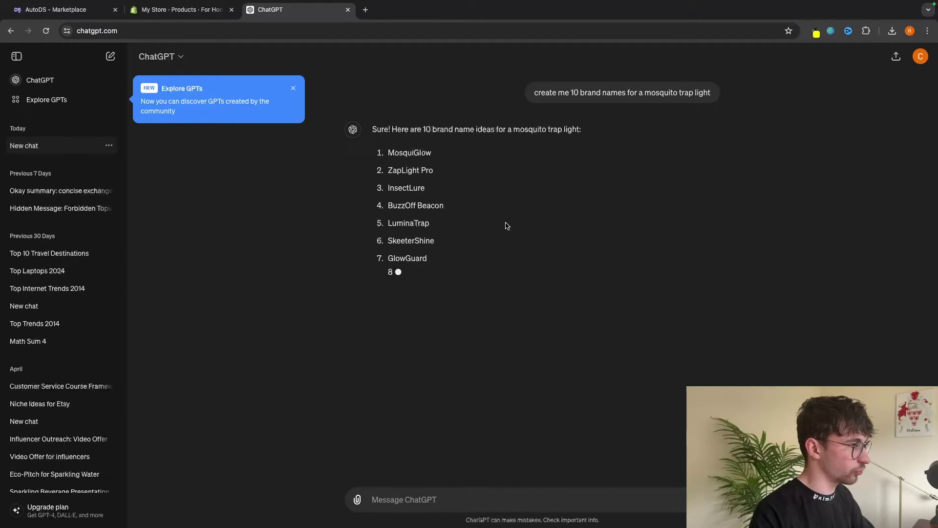
{"action": "left_click_drag", "start_coordinate": [390, 223], "coordinate": [446, 225]}
{"action": "key", "text": "ctrl+c"}
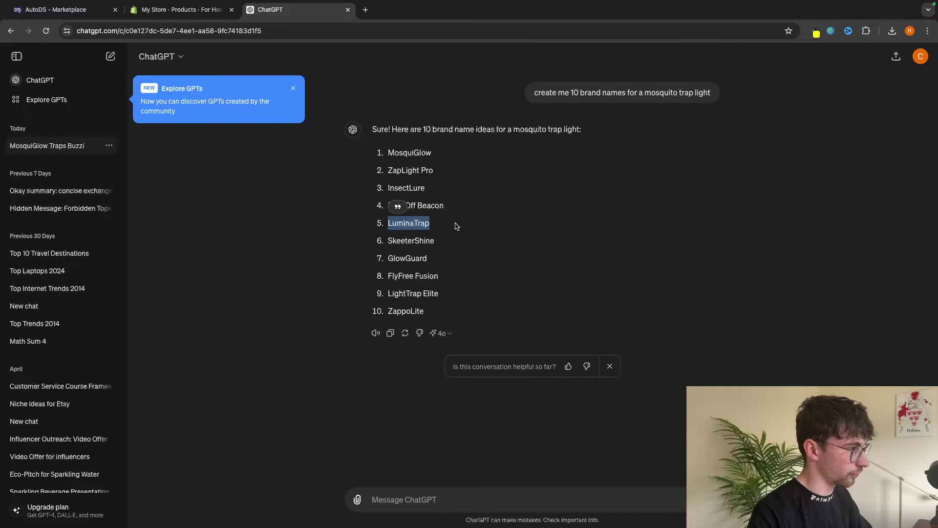
- Change the product title to 'LuminaTrap™ Mosquito Lamp', inserting the ™ symbol, and save
{"action": "left_click", "coordinate": [181, 10]}
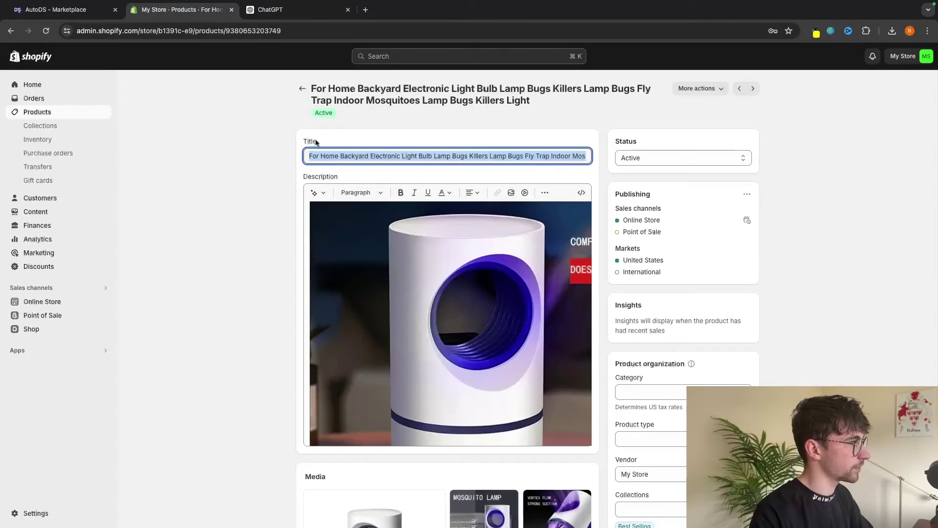
{"action": "triple_click", "coordinate": [361, 154]}
{"action": "key", "text": "ctrl+v"}
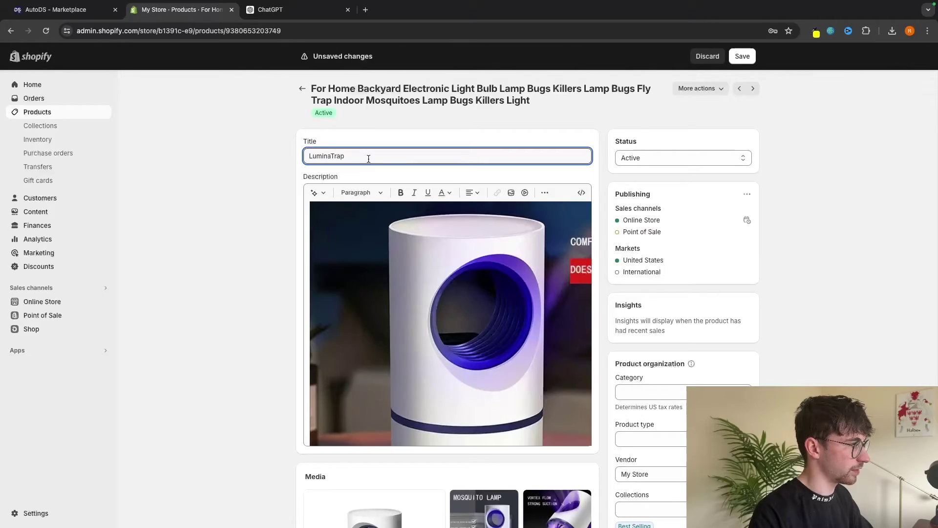
{"action": "type", "text": "Mosquito"}
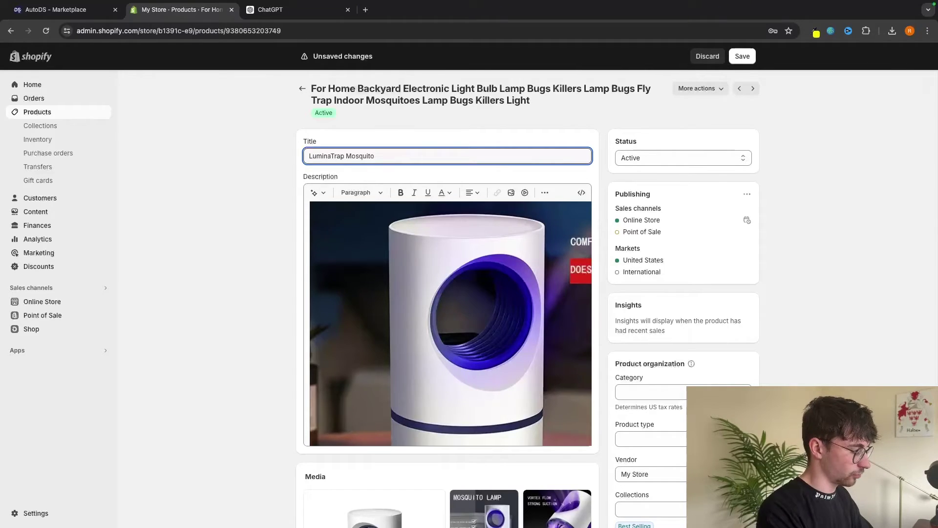
{"action": "type", "text": " IAmp"}
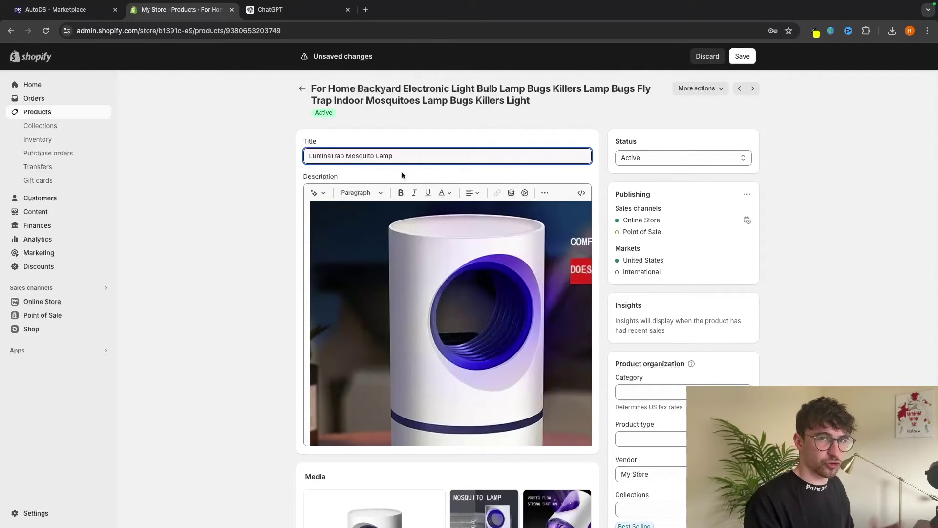
{"action": "left_click", "coordinate": [365, 10]}
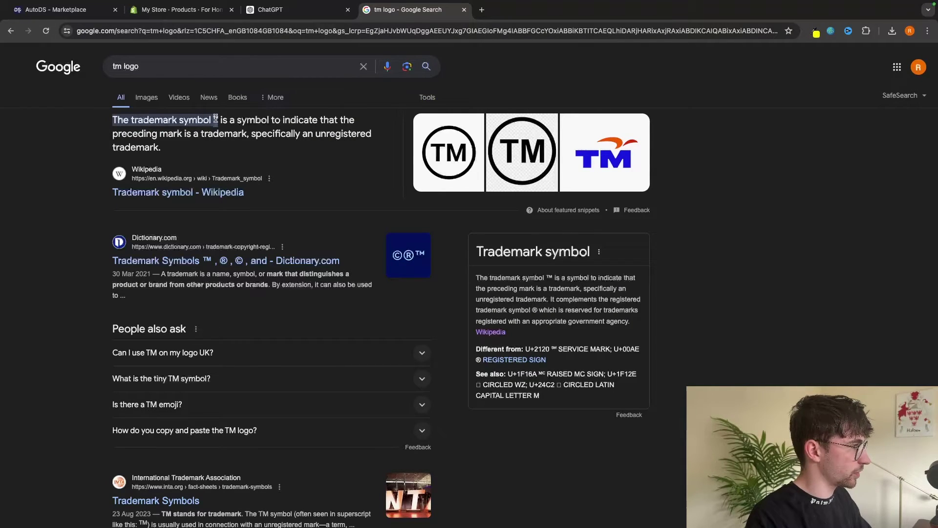
{"action": "key", "text": "super+2"}
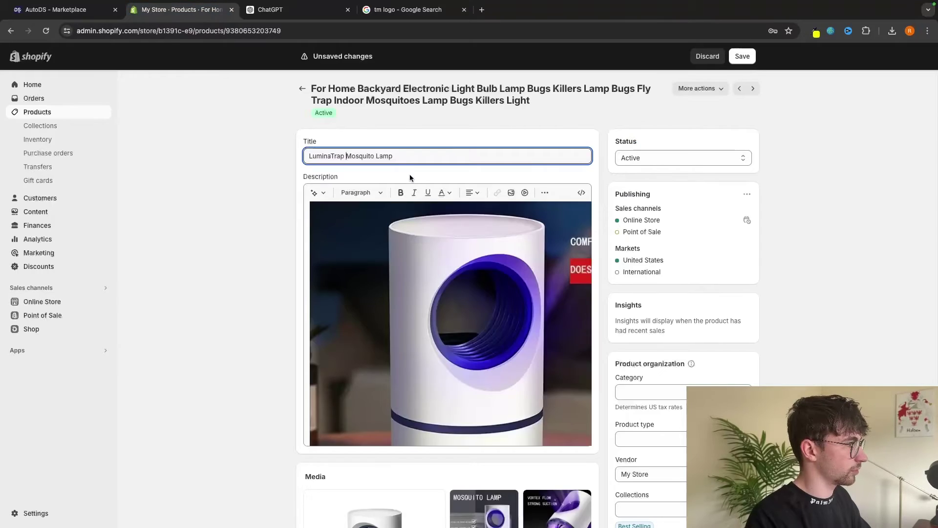
{"action": "left_click", "coordinate": [345, 156]}
{"action": "type", "text": "™"}
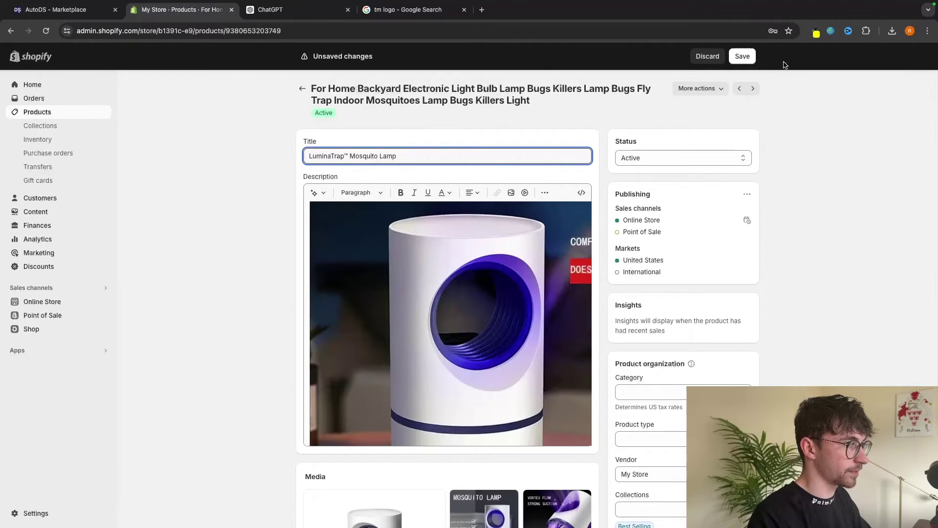
{"action": "left_click", "coordinate": [742, 56]}
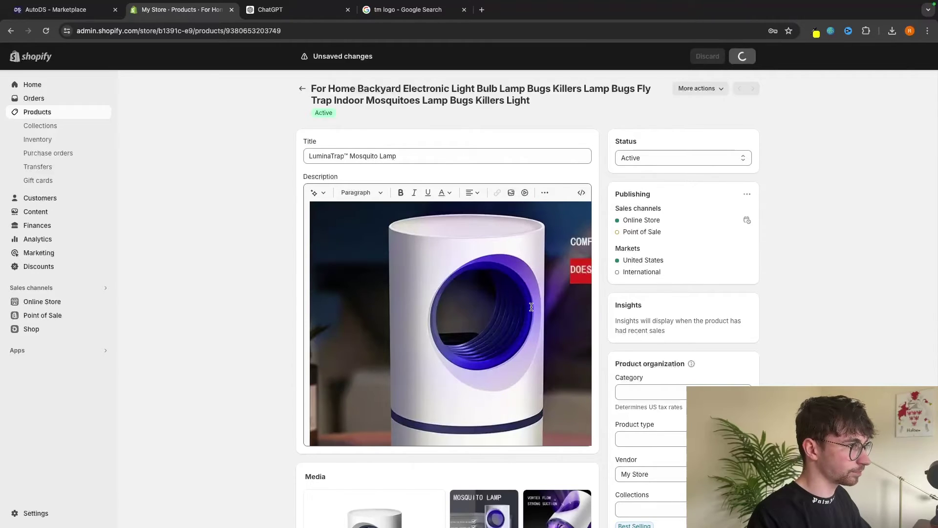
- Review the product's existing images, including the Centrifugal one, in the media viewer
{"action": "scroll", "coordinate": [518, 307], "scroll_direction": "up", "scroll_amount": 10}
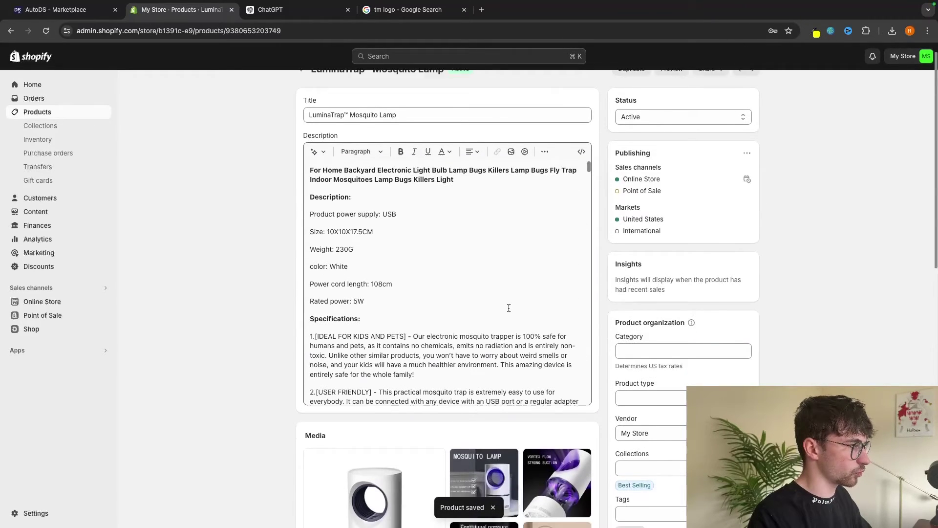
{"action": "scroll", "coordinate": [508, 308], "scroll_direction": "down", "scroll_amount": 5}
{"action": "scroll", "coordinate": [503, 305], "scroll_direction": "up", "scroll_amount": 4}
{"action": "scroll", "coordinate": [489, 297], "scroll_direction": "down", "scroll_amount": 10}
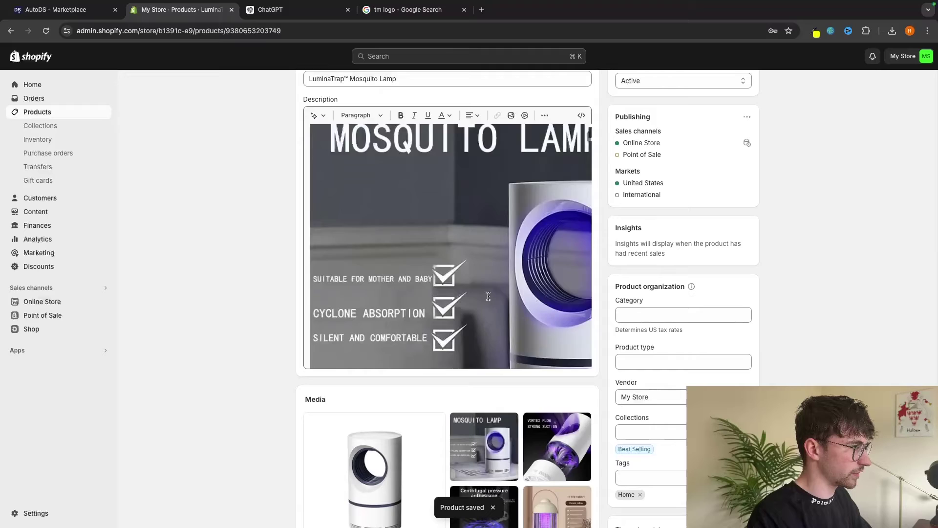
{"action": "scroll", "coordinate": [488, 296], "scroll_direction": "down", "scroll_amount": 5}
{"action": "scroll", "coordinate": [200, 326], "scroll_direction": "down", "scroll_amount": 6}
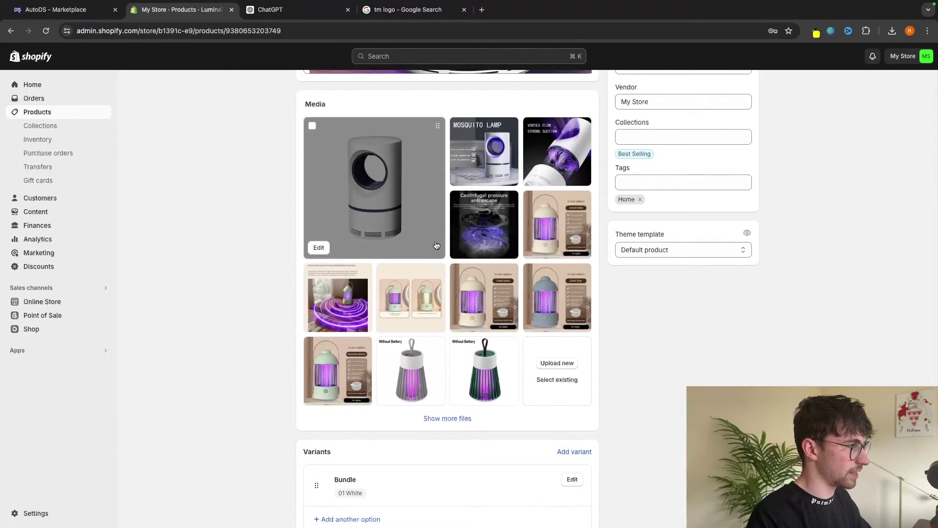
{"action": "left_click", "coordinate": [484, 224]}
{"action": "left_click", "coordinate": [728, 282]}
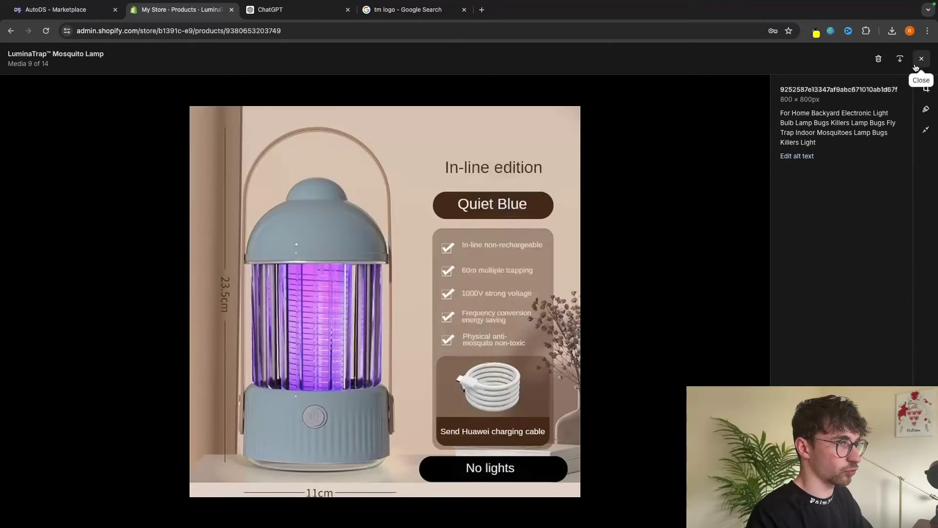
{"action": "left_click", "coordinate": [922, 59]}
- Tick the main lamp image and three other images, then remove them from the product
{"action": "mouse_move", "coordinate": [385, 128]}
{"action": "left_click", "coordinate": [312, 127]}
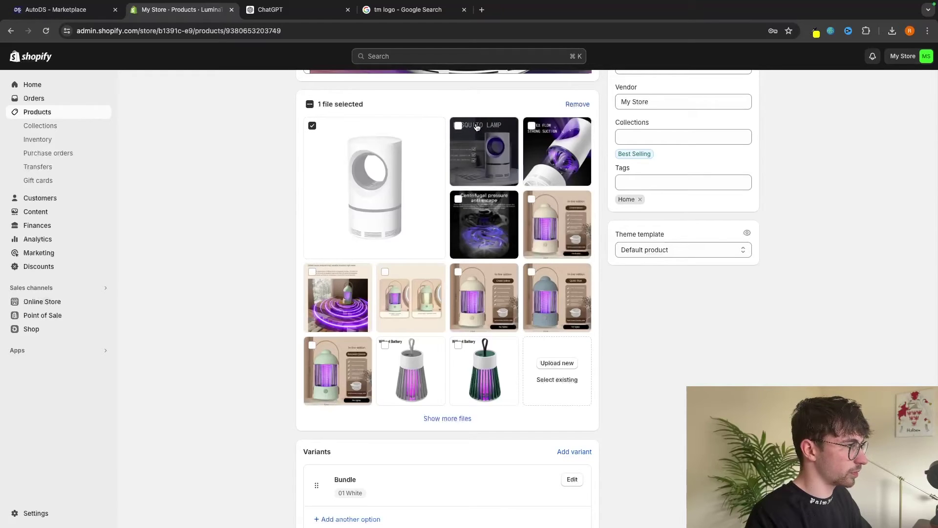
{"action": "left_click", "coordinate": [459, 126]}
{"action": "left_click", "coordinate": [532, 126]}
{"action": "left_click", "coordinate": [531, 199]}
{"action": "mouse_move", "coordinate": [551, 201]}
{"action": "left_mouse_down"}
{"action": "mouse_move", "coordinate": [484, 299]}
{"action": "mouse_move", "coordinate": [411, 299]}
{"action": "mouse_move", "coordinate": [561, 189]}
{"action": "left_mouse_up"}
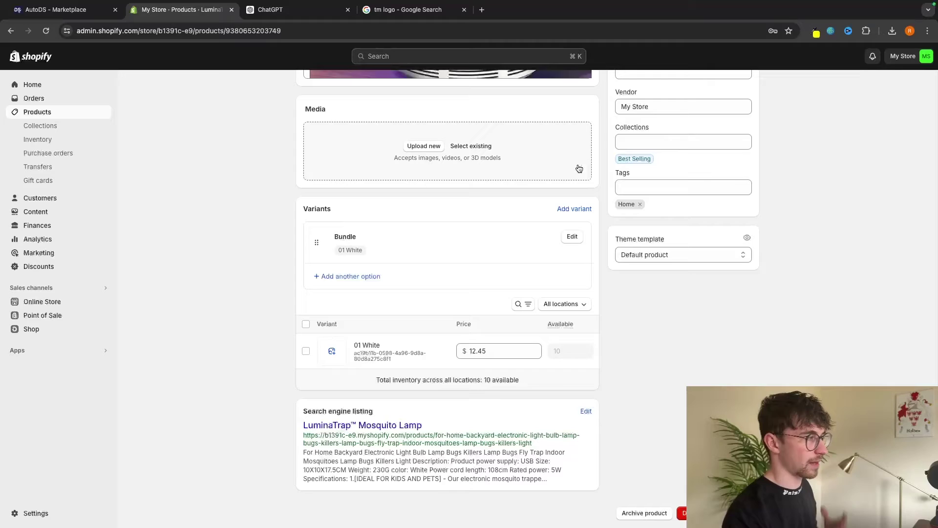
- Search Google in a new tab for 'mosquito lamp + shopify'
{"action": "key", "text": "super+t"}
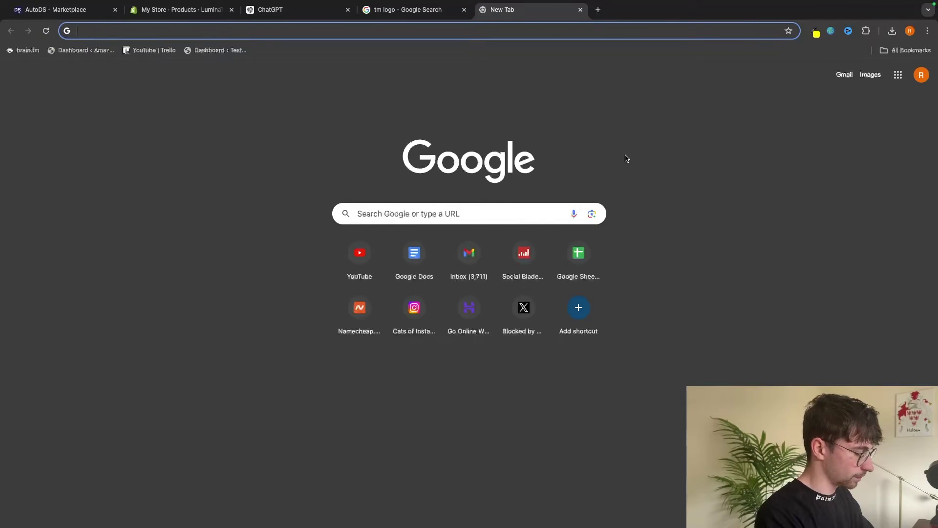
{"action": "type", "text": "mosquito lamp + "}
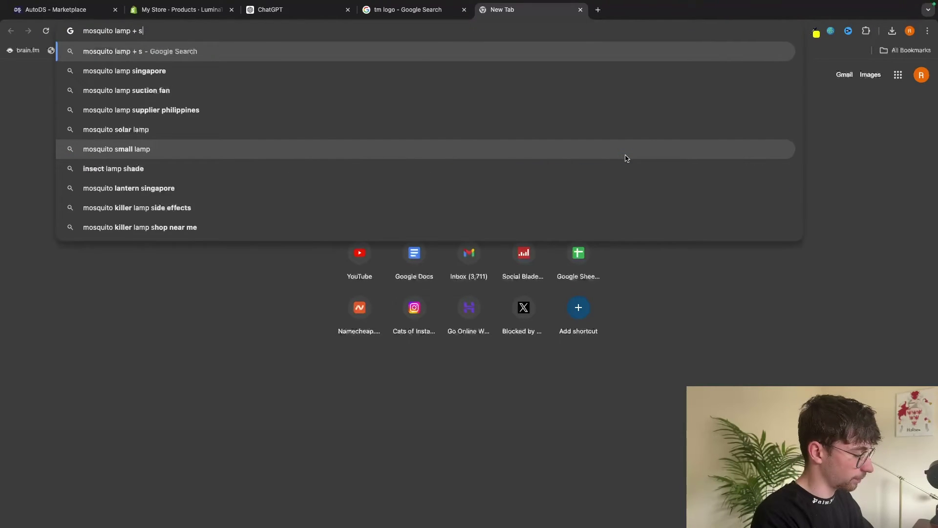
{"action": "type", "text": "shopify"}
{"action": "key", "text": "Return"}
{"action": "scroll", "coordinate": [658, 178], "scroll_direction": "down", "scroll_amount": 5}
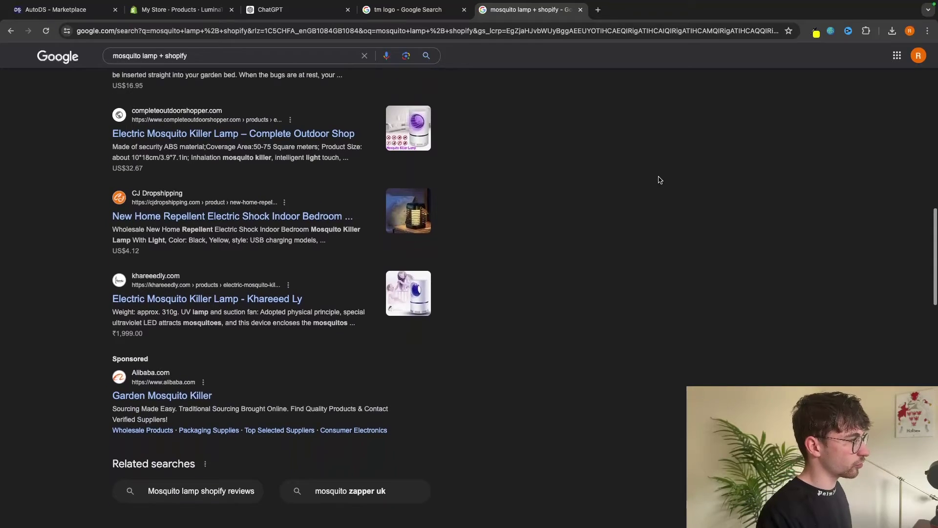
{"action": "scroll", "coordinate": [659, 180], "scroll_direction": "up", "scroll_amount": 3}
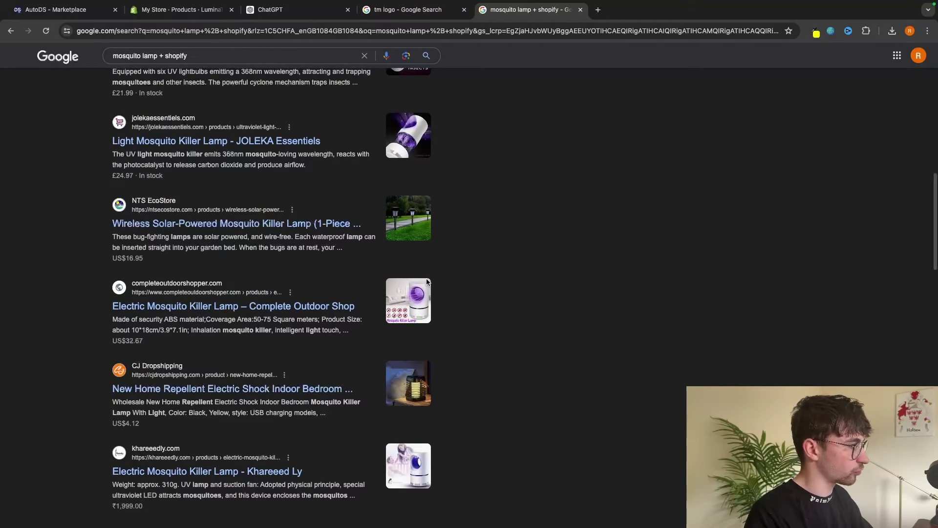
- Open the Complete Outdoor Shop and JOLEKA lamp results in new tabs
{"action": "right_click", "coordinate": [287, 309]}
{"action": "left_click", "coordinate": [313, 314]}
{"action": "right_click", "coordinate": [258, 147]}
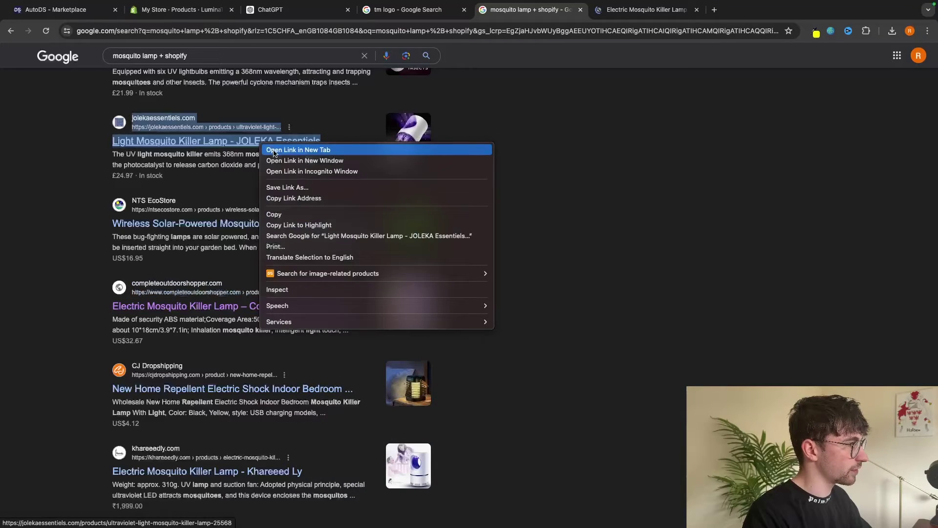
{"action": "left_click", "coordinate": [286, 153]}
{"action": "scroll", "coordinate": [494, 164], "scroll_direction": "up", "scroll_amount": 1}
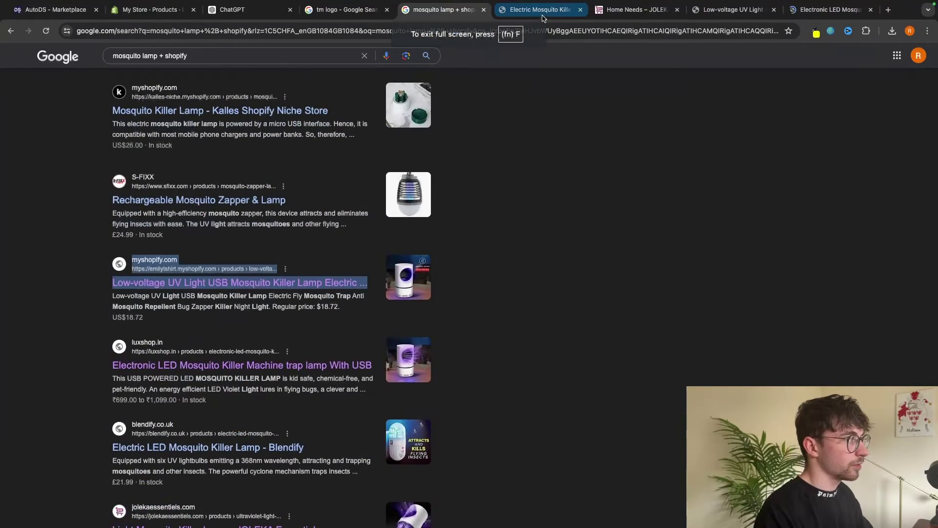
- Browse the Complete Outdoor Shop lamp page's product photos
{"action": "left_click", "coordinate": [542, 12]}
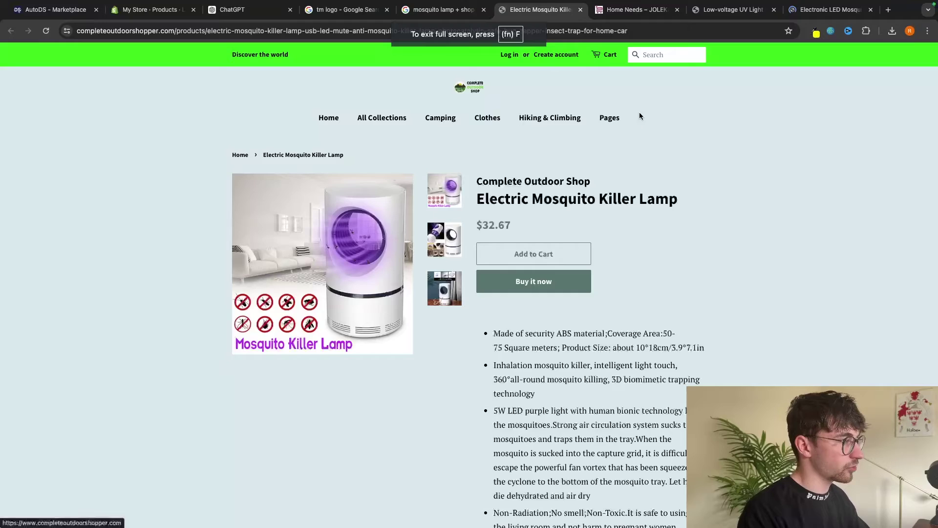
{"action": "scroll", "coordinate": [611, 193], "scroll_direction": "down", "scroll_amount": 8}
{"action": "scroll", "coordinate": [611, 194], "scroll_direction": "up", "scroll_amount": 6}
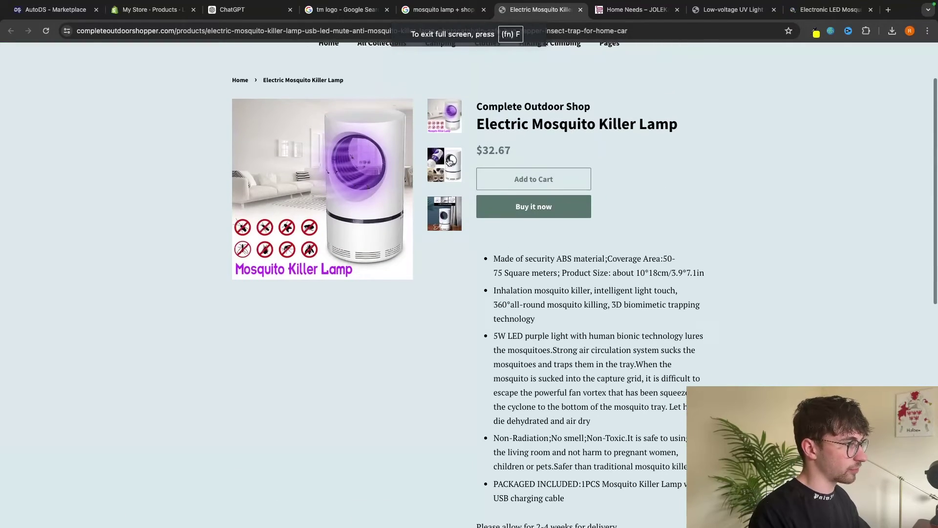
{"action": "left_click", "coordinate": [450, 162]}
{"action": "left_click", "coordinate": [447, 205]}
{"action": "left_click", "coordinate": [445, 116]}
{"action": "left_click", "coordinate": [442, 161]}
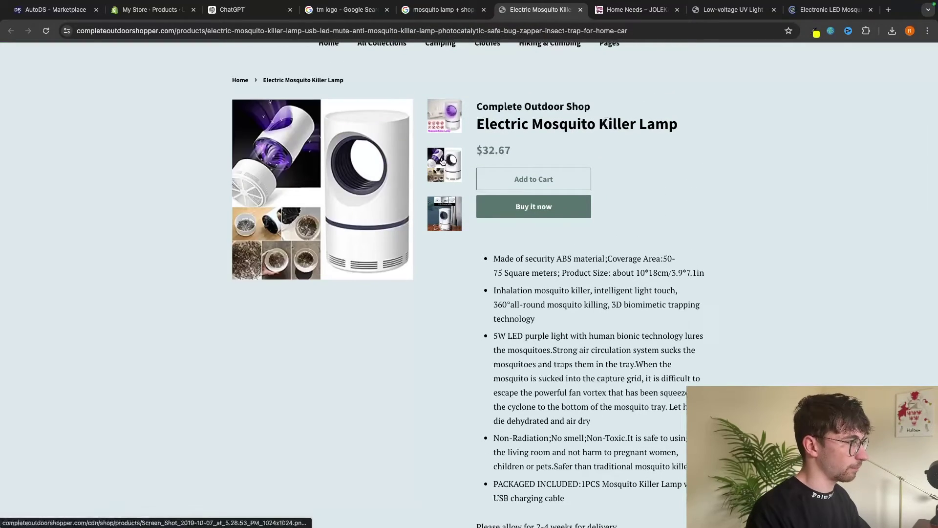
- Look through the JOLEKA lamp page's product photos
{"action": "left_click", "coordinate": [580, 12]}
{"action": "scroll", "coordinate": [487, 183], "scroll_direction": "down", "scroll_amount": 2}
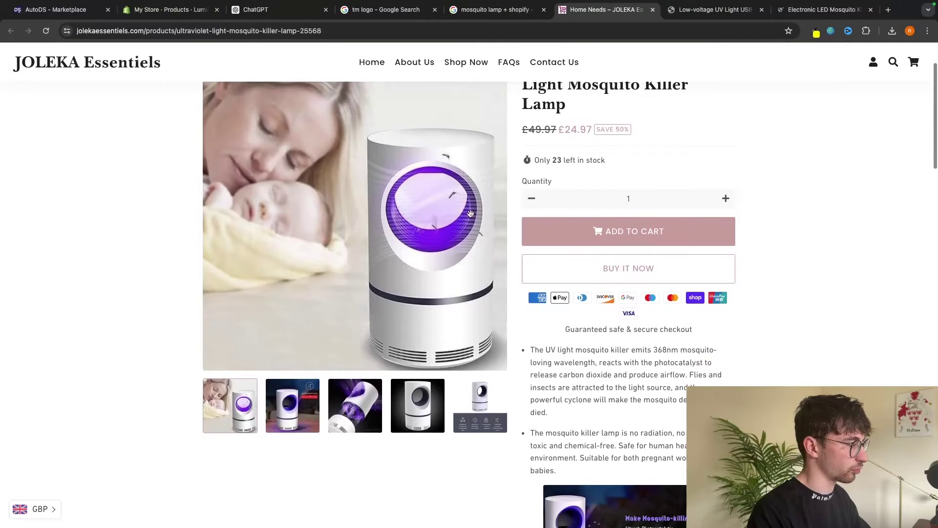
{"action": "left_click", "coordinate": [292, 406]}
{"action": "left_click", "coordinate": [360, 402]}
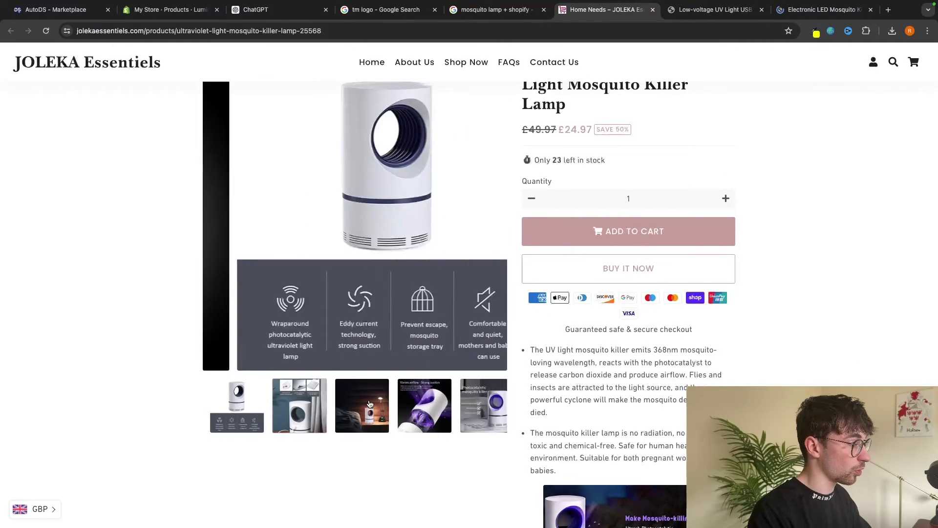
- Check the next competitor's page, then scroll through the Lux Shop lamp page
{"action": "left_click", "coordinate": [711, 10]}
{"action": "scroll", "coordinate": [396, 303], "scroll_direction": "down", "scroll_amount": 3}
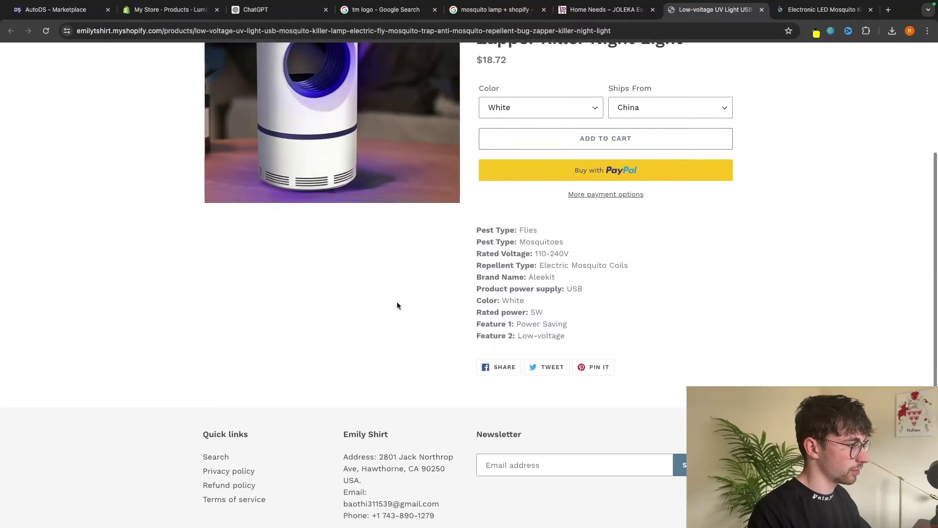
{"action": "scroll", "coordinate": [397, 303], "scroll_direction": "up", "scroll_amount": 3}
{"action": "left_click", "coordinate": [761, 11]}
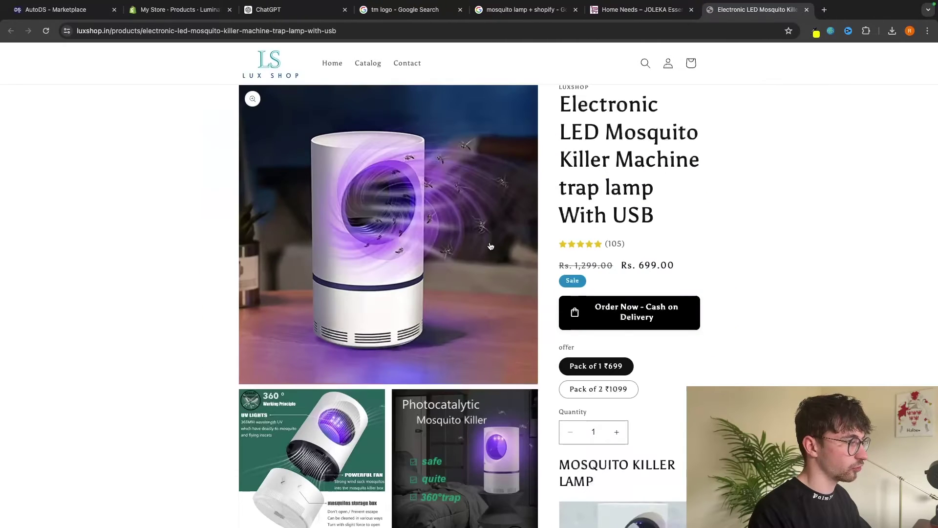
{"action": "scroll", "coordinate": [491, 246], "scroll_direction": "down", "scroll_amount": 9}
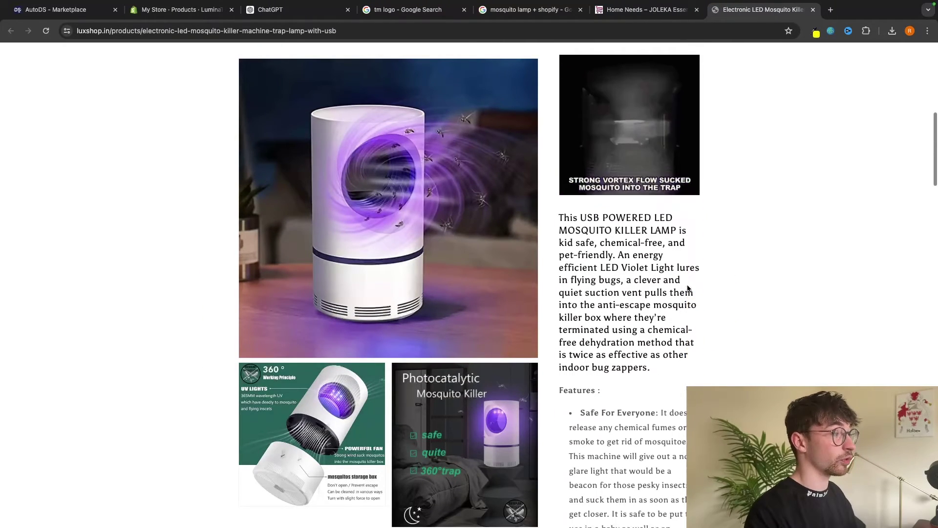
{"action": "scroll", "coordinate": [687, 289], "scroll_direction": "down", "scroll_amount": 7}
{"action": "scroll", "coordinate": [687, 288], "scroll_direction": "up", "scroll_amount": 5}
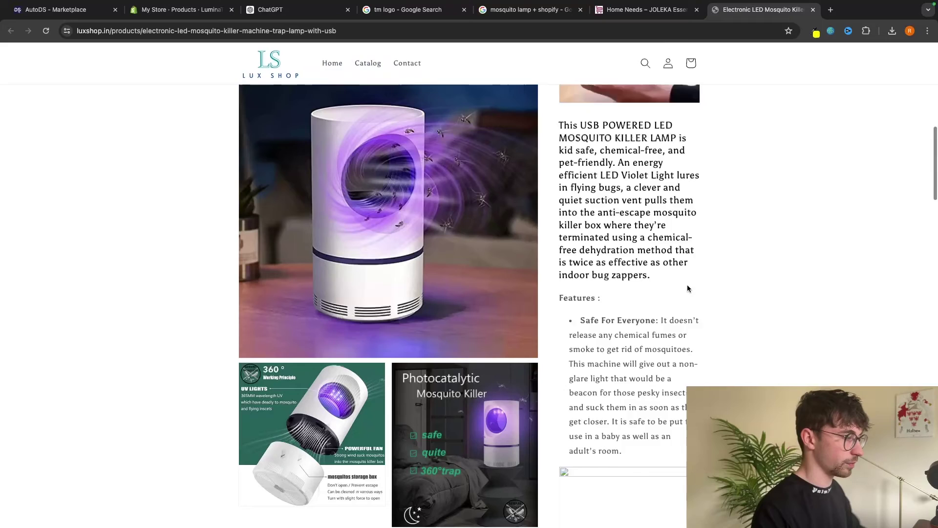
{"action": "scroll", "coordinate": [687, 289], "scroll_direction": "up", "scroll_amount": 5}
- Save the main Lux Shop lamp photo into a new 'Mosquito trap' folder
{"action": "left_click", "coordinate": [420, 267]}
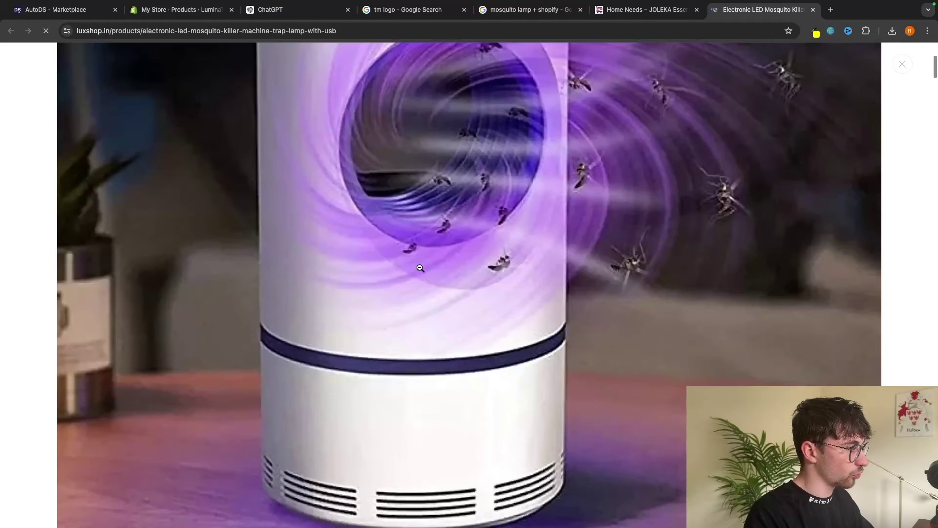
{"action": "right_click", "coordinate": [420, 268]}
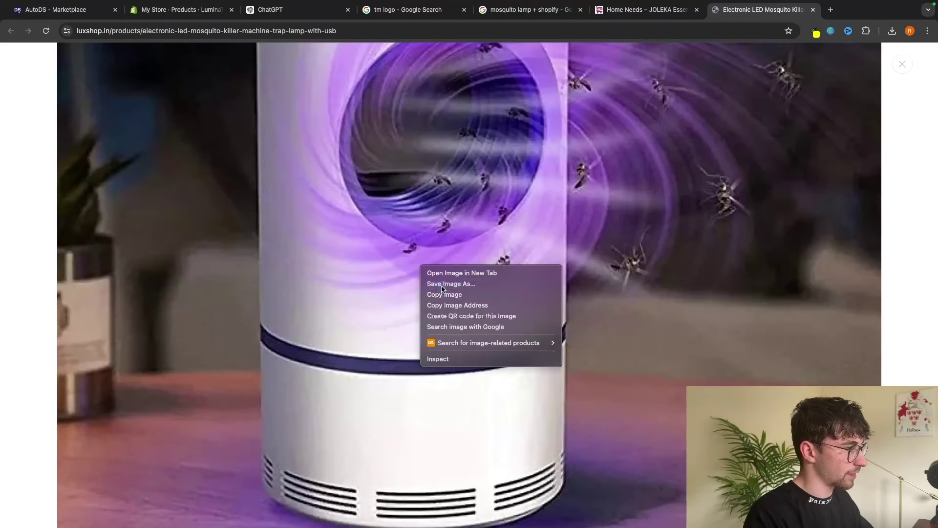
{"action": "left_click", "coordinate": [442, 284]}
{"action": "key", "text": "super+shift+n"}
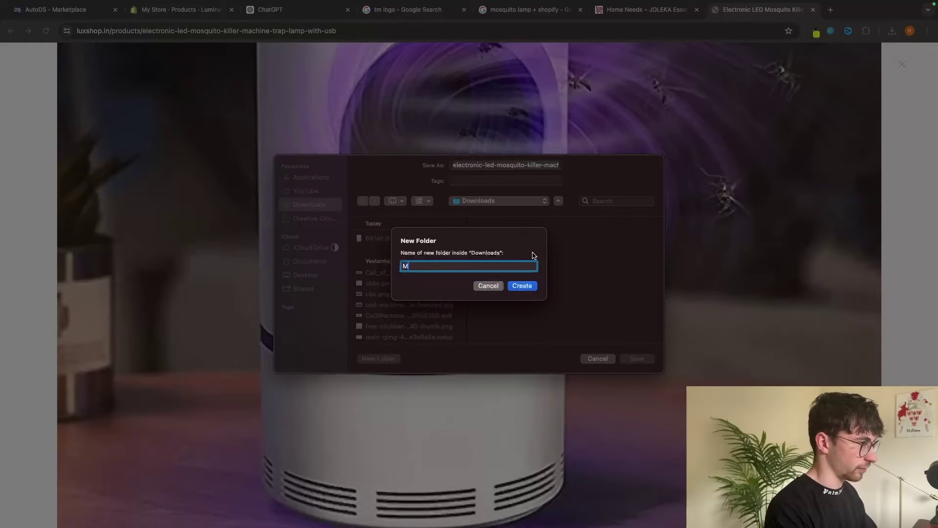
{"action": "left_click", "coordinate": [521, 286]}
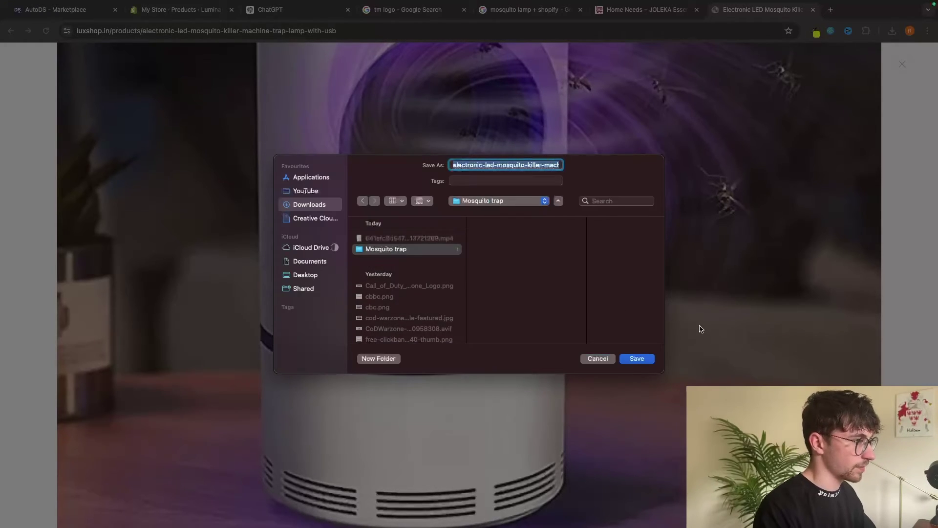
{"action": "left_click", "coordinate": [633, 358]}
{"action": "scroll", "coordinate": [782, 210], "scroll_direction": "down", "scroll_amount": 10}
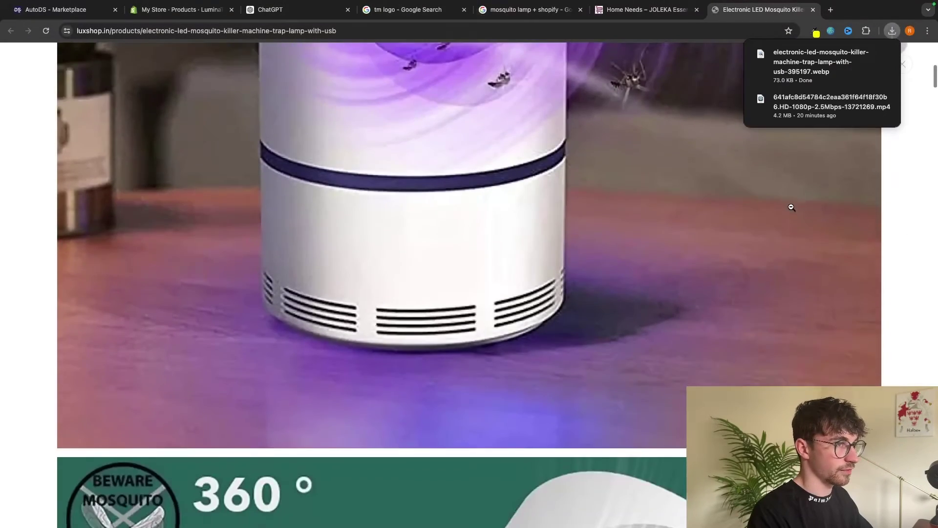
{"action": "scroll", "coordinate": [791, 208], "scroll_direction": "down", "scroll_amount": 15}
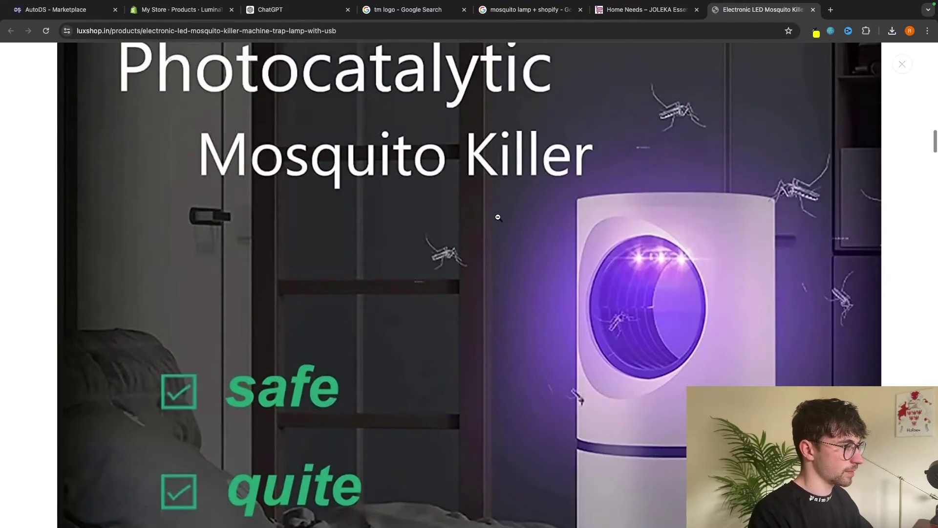
- Save the Photocatalytic and No Noise images into the Mosquito trap folder
{"action": "right_click", "coordinate": [498, 218]}
{"action": "left_click", "coordinate": [513, 233]}
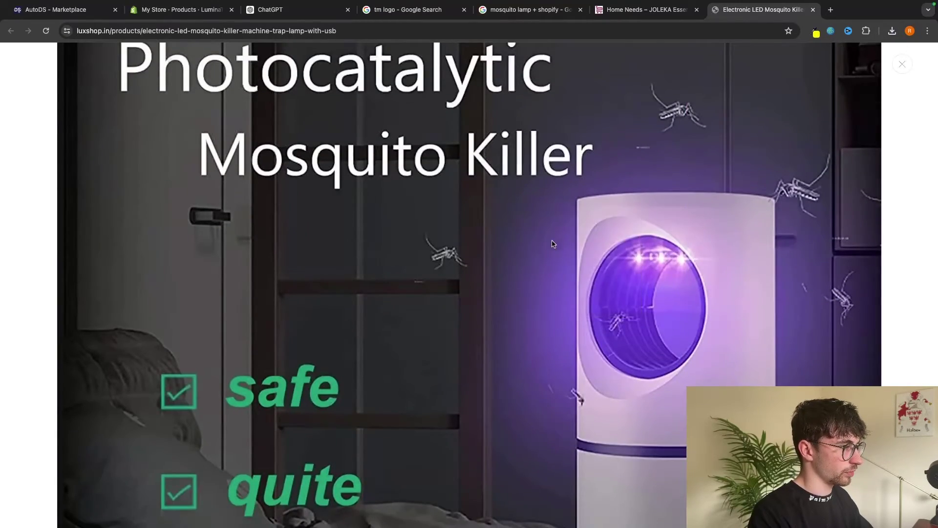
{"action": "left_click", "coordinate": [629, 357]}
{"action": "scroll", "coordinate": [513, 310], "scroll_direction": "down", "scroll_amount": 15}
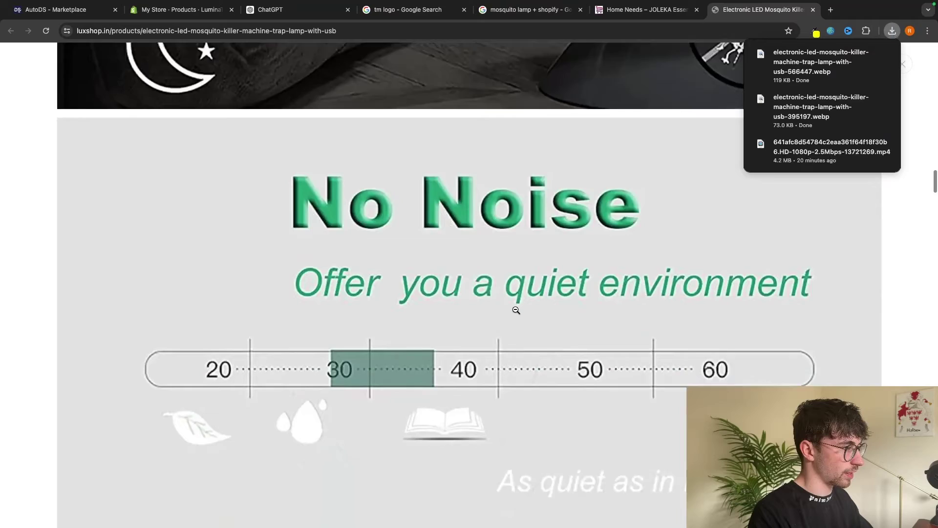
{"action": "right_click", "coordinate": [506, 283]}
{"action": "left_click", "coordinate": [530, 296]}
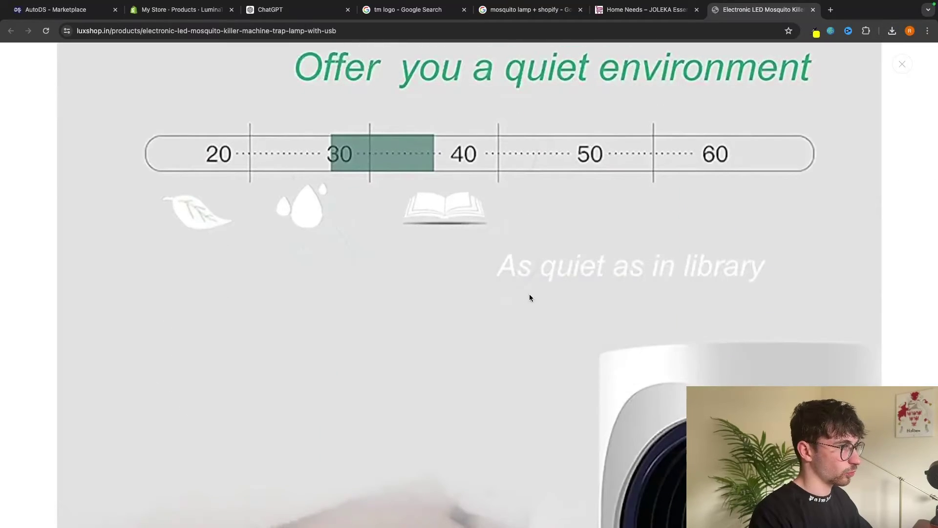
{"action": "key", "text": "Return"}
{"action": "scroll", "coordinate": [530, 296], "scroll_direction": "down", "scroll_amount": 15}
{"action": "scroll", "coordinate": [536, 243], "scroll_direction": "down", "scroll_amount": 15}
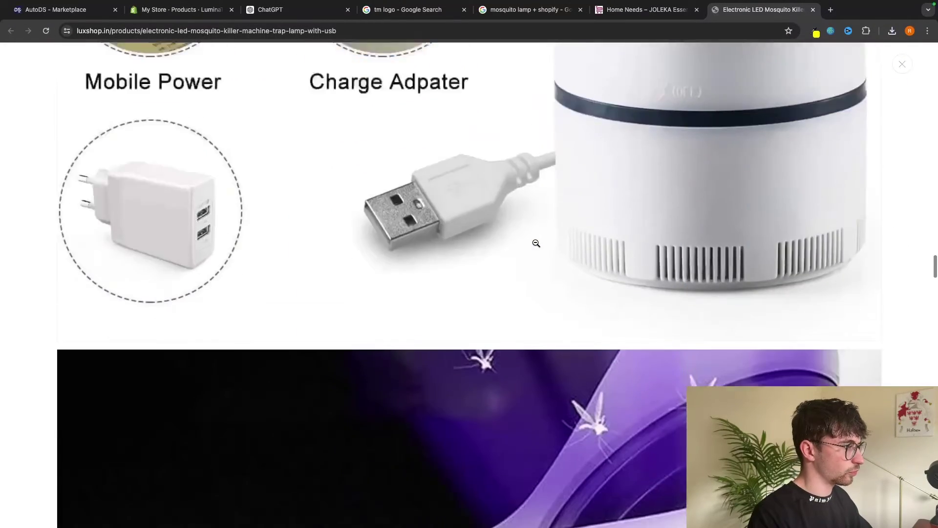
{"action": "scroll", "coordinate": [536, 227], "scroll_direction": "down", "scroll_amount": 2}
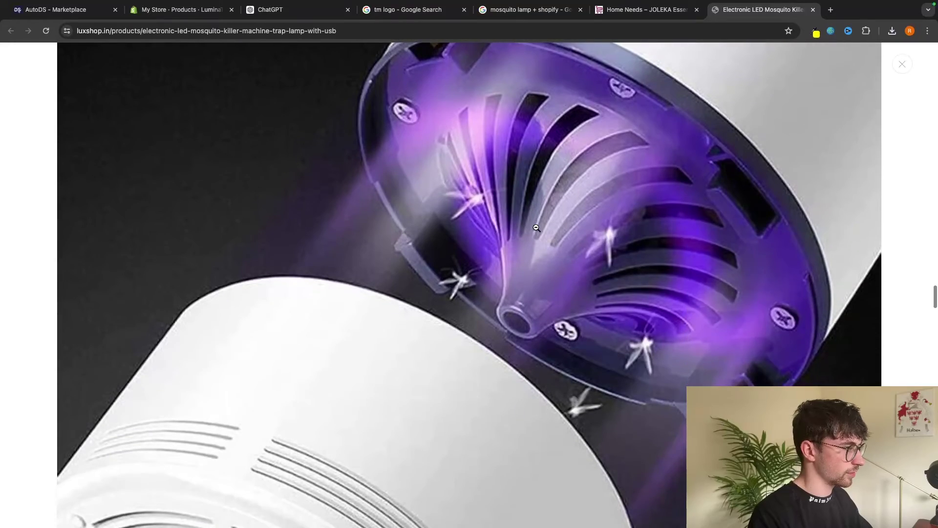
- Save the suction close-up and mosquito bowl photos into the Mosquito trap folder
{"action": "right_click", "coordinate": [557, 248]}
{"action": "left_click", "coordinate": [569, 262]}
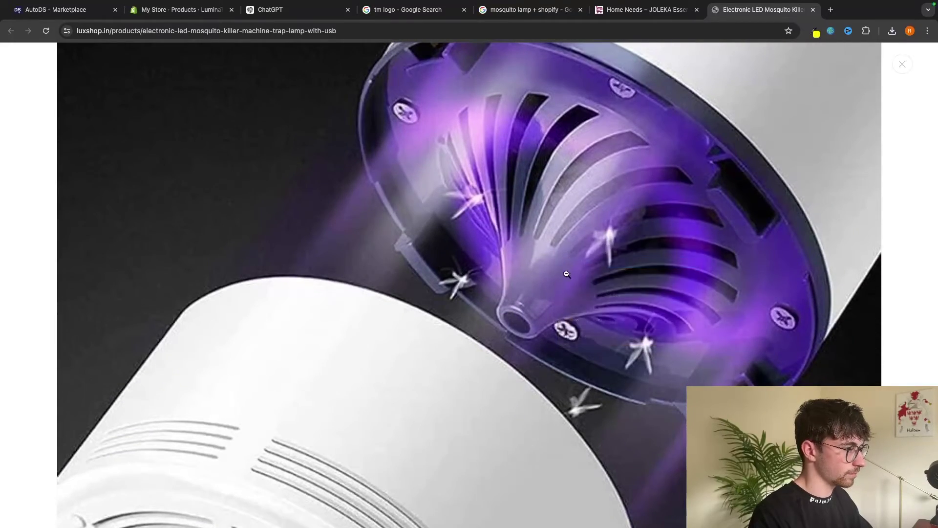
{"action": "left_click", "coordinate": [638, 357]}
{"action": "scroll", "coordinate": [592, 304], "scroll_direction": "down", "scroll_amount": 10}
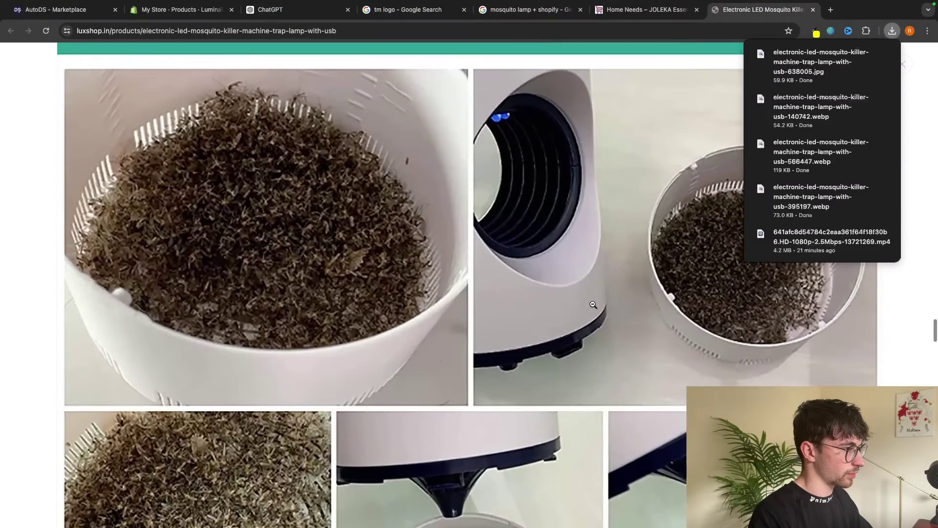
{"action": "scroll", "coordinate": [491, 306], "scroll_direction": "up", "scroll_amount": 5}
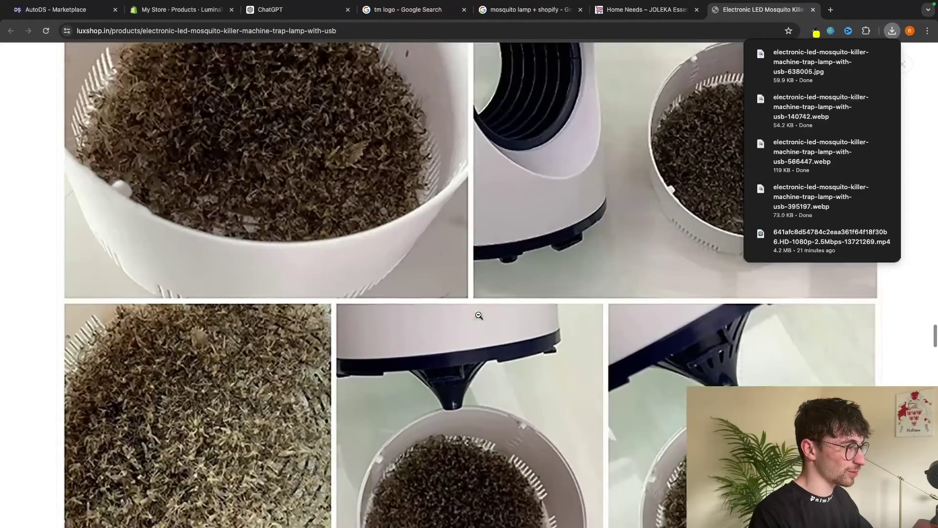
{"action": "right_click", "coordinate": [482, 239]}
{"action": "left_click", "coordinate": [504, 256]}
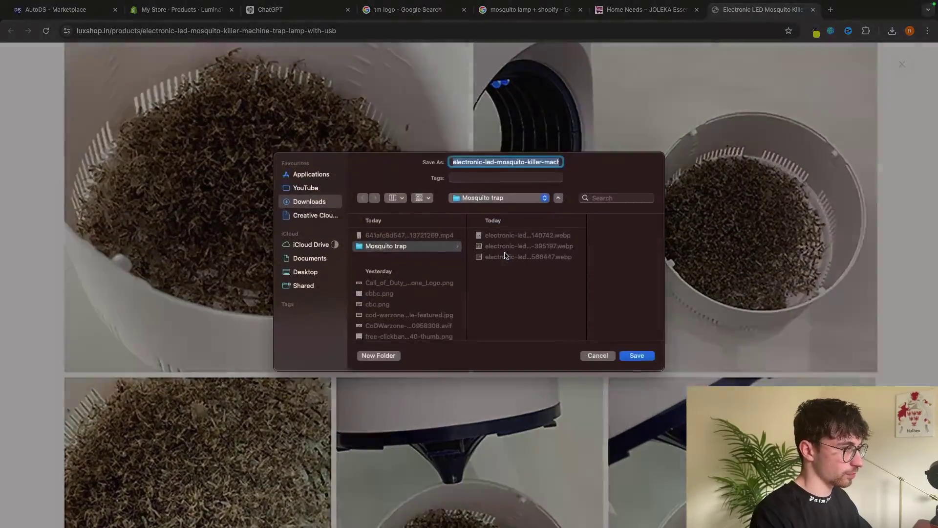
{"action": "key", "text": "Return"}
{"action": "scroll", "coordinate": [505, 253], "scroll_direction": "down", "scroll_amount": 10}
{"action": "scroll", "coordinate": [505, 254], "scroll_direction": "down", "scroll_amount": 5}
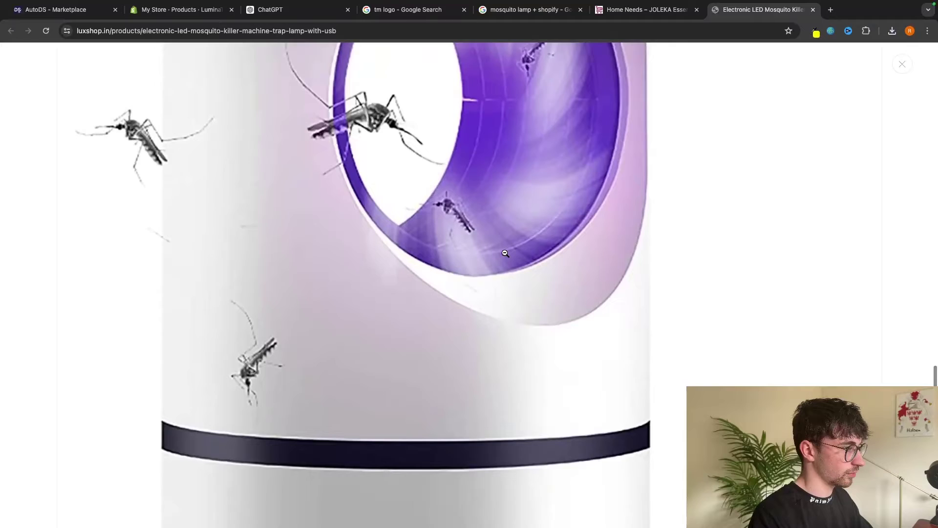
- Close the enlarged gallery and save the suction video image into Mosquito trap
{"action": "right_click", "coordinate": [485, 211]}
{"action": "left_click", "coordinate": [505, 228]}
{"action": "key", "text": "Return"}
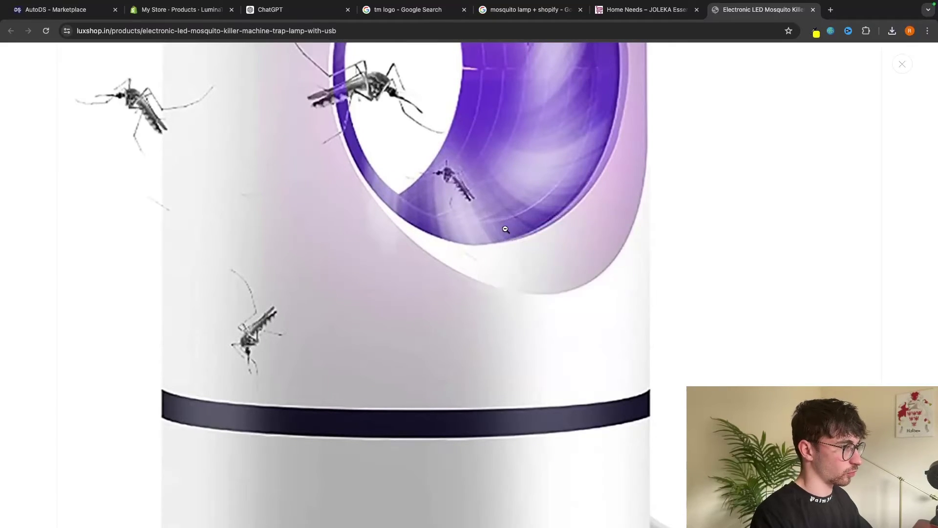
{"action": "left_click", "coordinate": [693, 323]}
{"action": "scroll", "coordinate": [635, 327], "scroll_direction": "down", "scroll_amount": 5}
{"action": "right_click", "coordinate": [636, 327]}
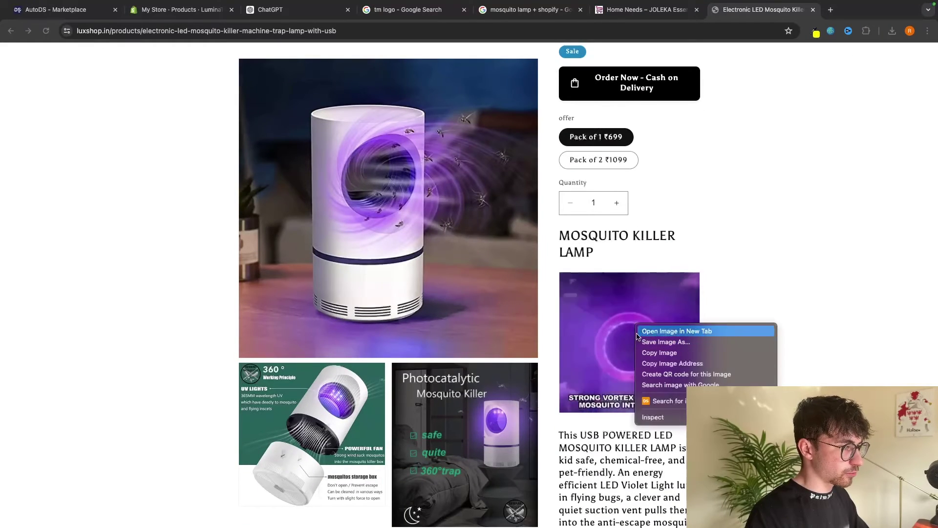
{"action": "left_click", "coordinate": [660, 344]}
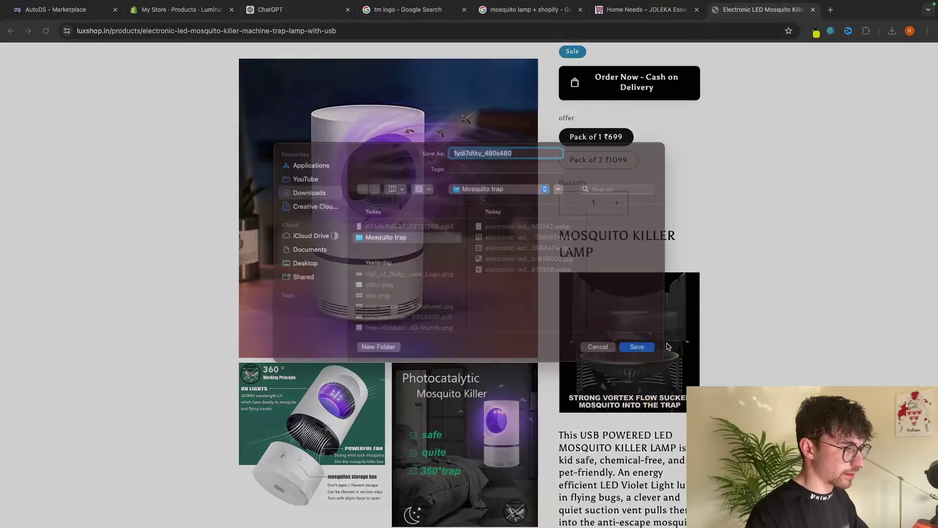
{"action": "left_click", "coordinate": [637, 359]}
- Save one JOLEKA product photo, then return to the Shopify product admin
{"action": "left_click", "coordinate": [721, 70]}
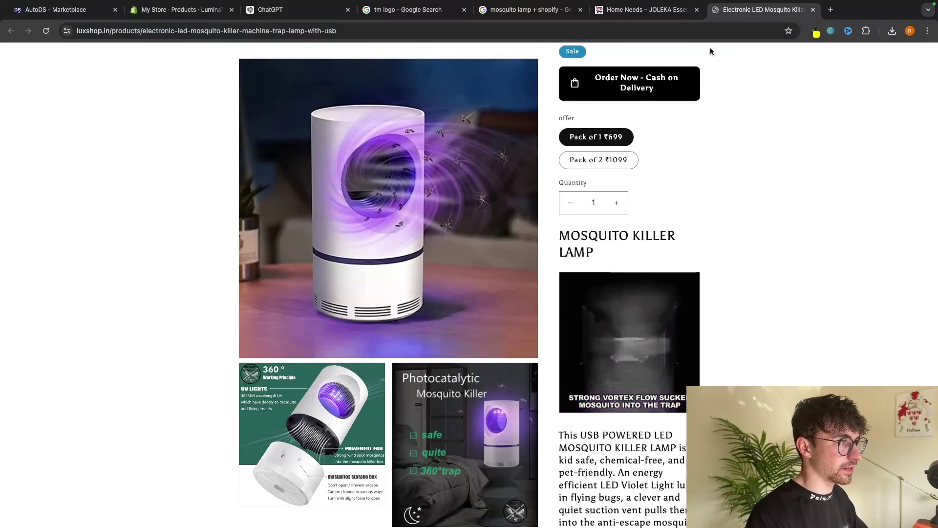
{"action": "key", "text": "ctrl+shift+Tab"}
{"action": "scroll", "coordinate": [690, 169], "scroll_direction": "down", "scroll_amount": 2}
{"action": "scroll", "coordinate": [689, 171], "scroll_direction": "down", "scroll_amount": 10}
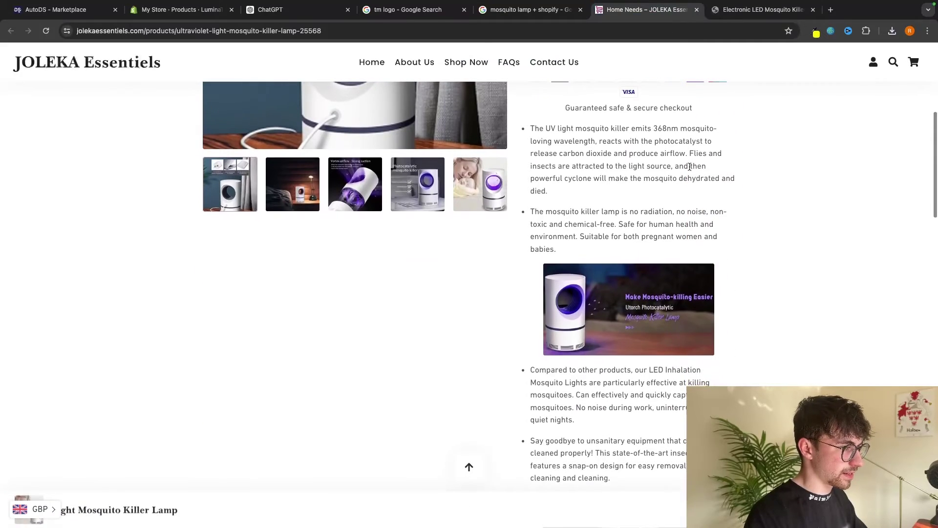
{"action": "scroll", "coordinate": [747, 272], "scroll_direction": "up", "scroll_amount": 1}
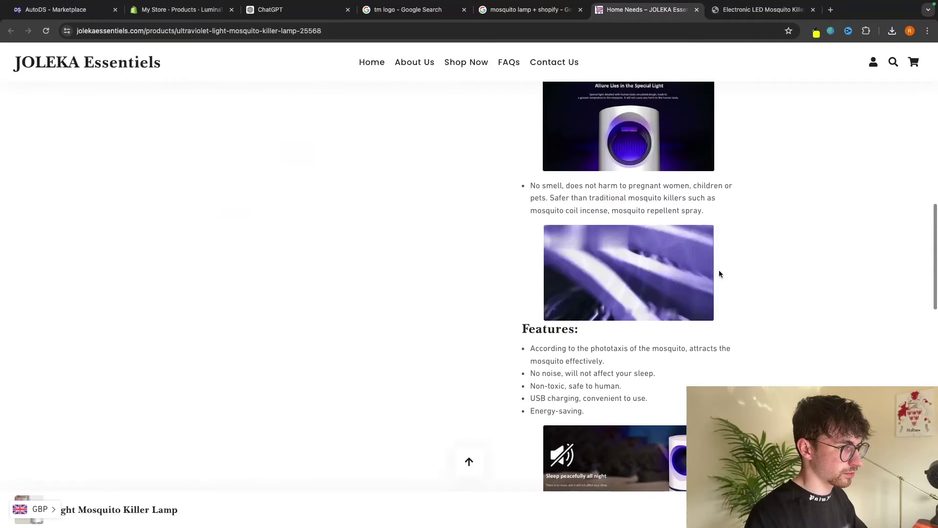
{"action": "right_click", "coordinate": [657, 273]}
{"action": "left_click", "coordinate": [671, 290]}
{"action": "key", "text": "Return"}
{"action": "scroll", "coordinate": [764, 282], "scroll_direction": "down", "scroll_amount": 10}
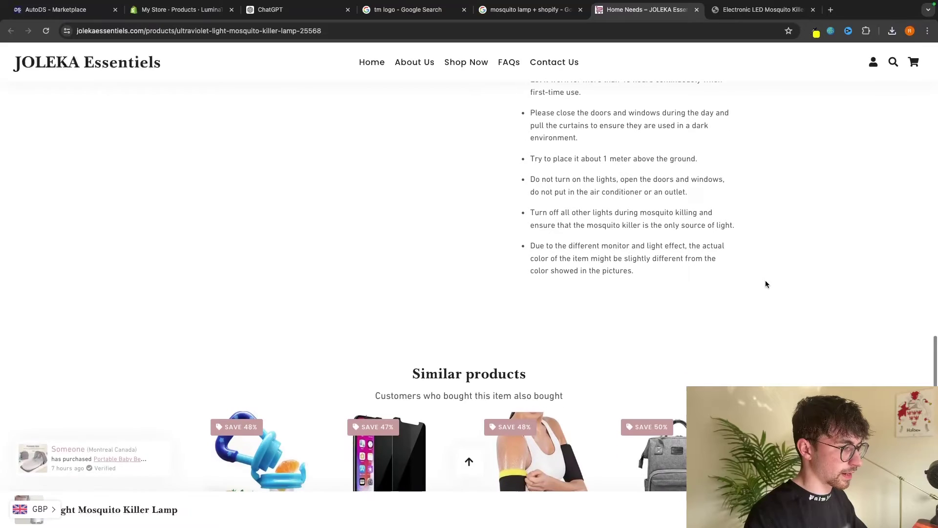
{"action": "scroll", "coordinate": [764, 282], "scroll_direction": "up", "scroll_amount": 5}
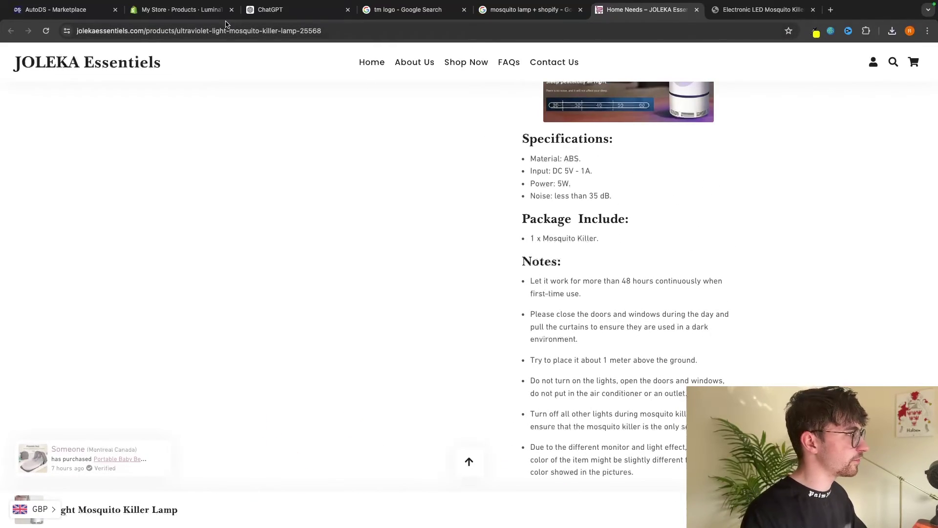
{"action": "left_click", "coordinate": [208, 13]}
- Upload six lamp photos from the Mosquito trap folder to the product media
{"action": "scroll", "coordinate": [429, 204], "scroll_direction": "up", "scroll_amount": 2}
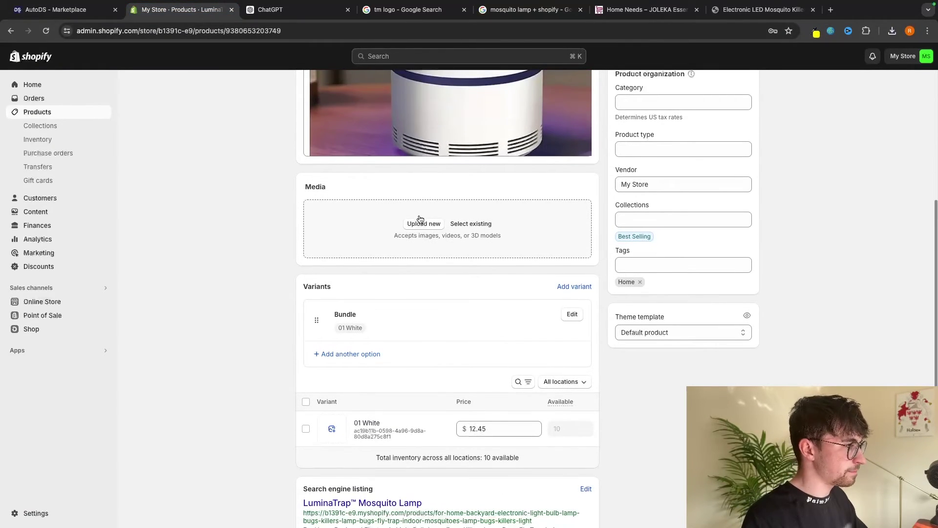
{"action": "left_click", "coordinate": [419, 224]}
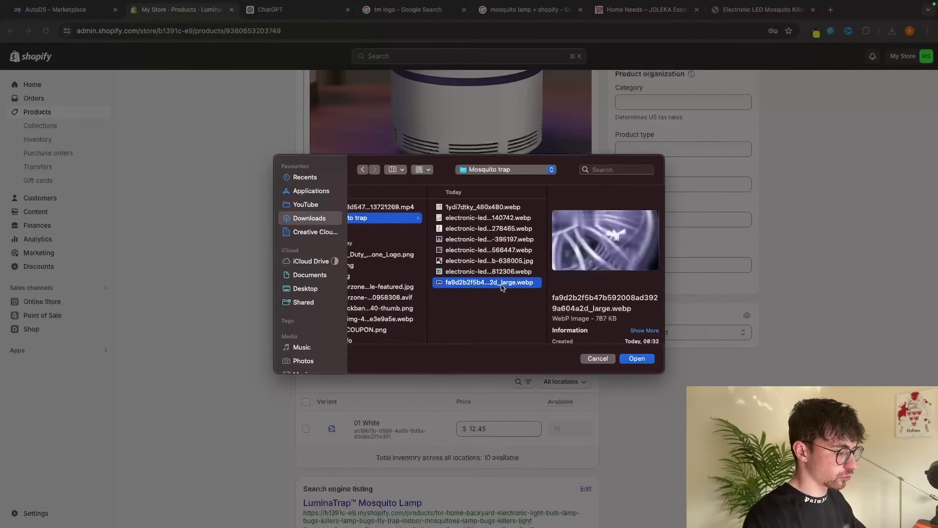
{"action": "key", "text": "Up"}
{"action": "key", "text": "Up"}
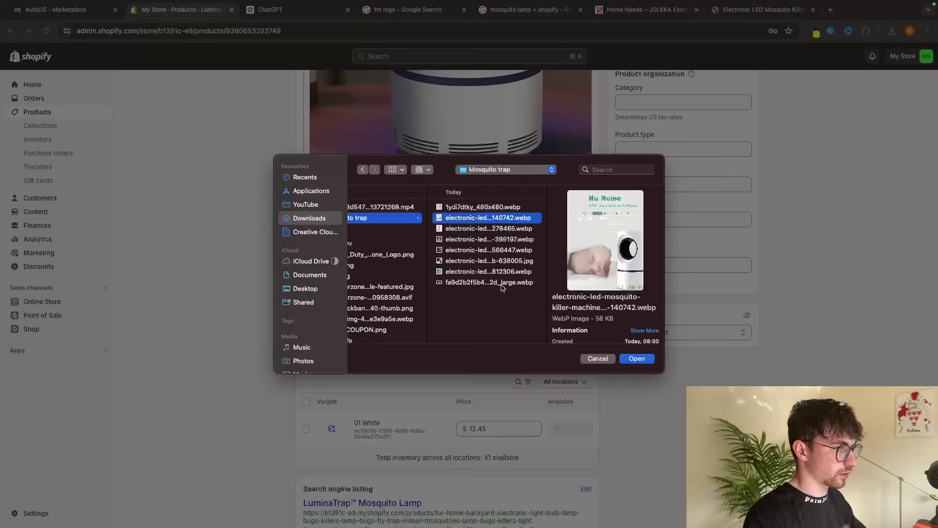
{"action": "key", "text": "Up"}
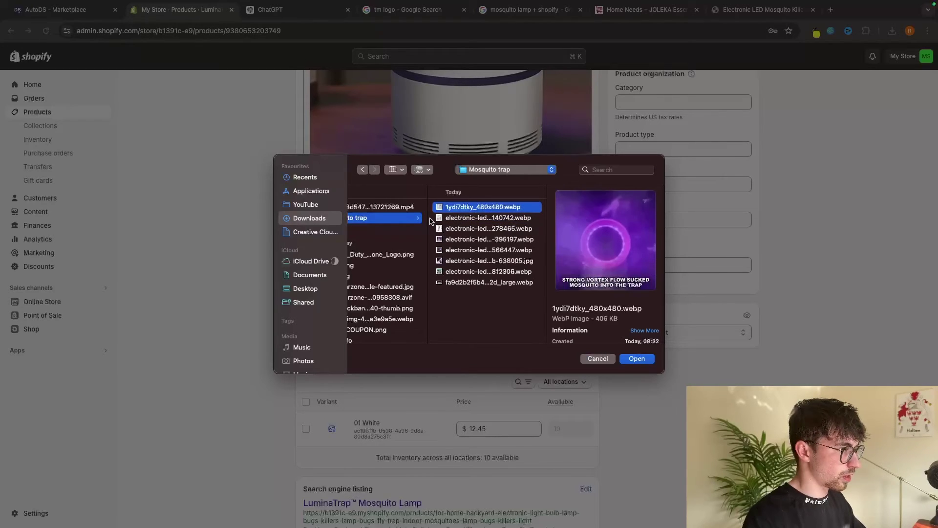
{"action": "left_click_drag", "start_coordinate": [430, 221], "coordinate": [470, 274]}
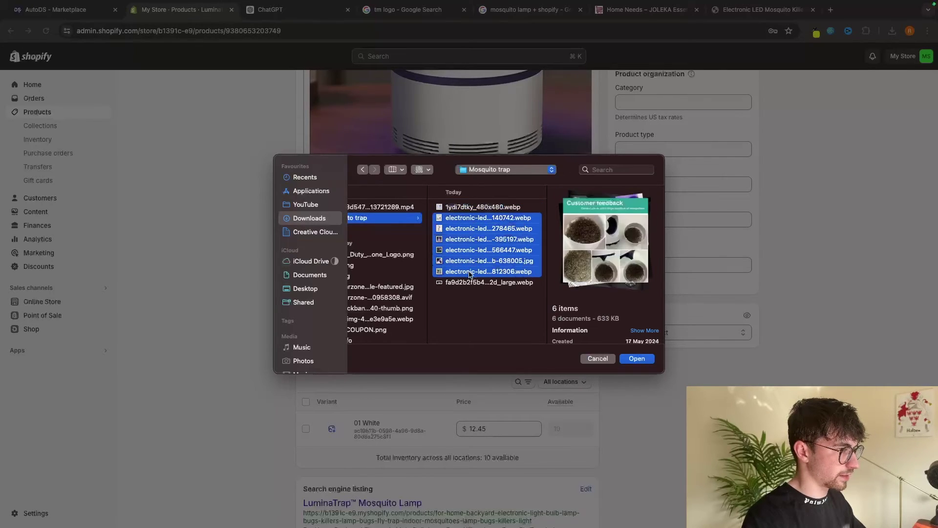
{"action": "left_click", "coordinate": [635, 358]}
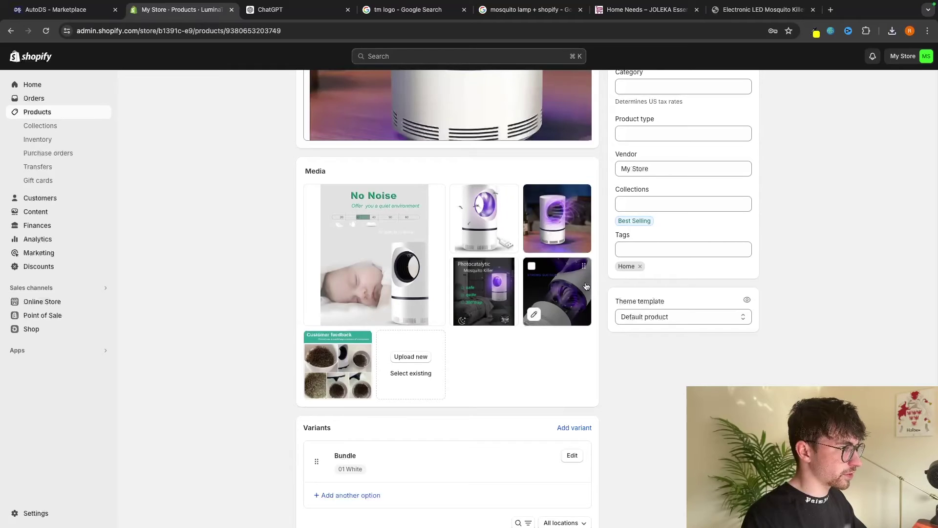
- Reorder the media: USB lamp first, Strong Suction second, Photocatalytic fourth
{"action": "left_click_drag", "start_coordinate": [501, 221], "coordinate": [362, 288]}
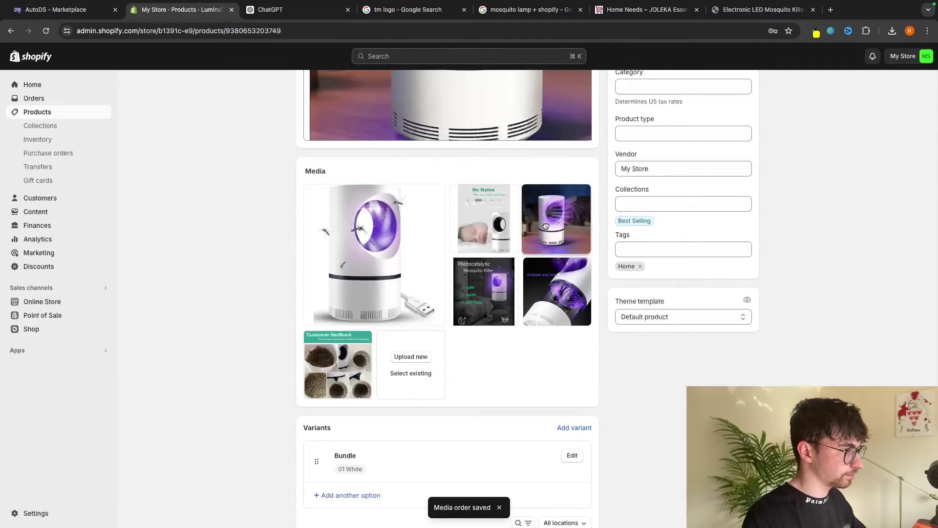
{"action": "left_click_drag", "start_coordinate": [548, 228], "coordinate": [500, 358]}
{"action": "left_click_drag", "start_coordinate": [557, 292], "coordinate": [484, 218]}
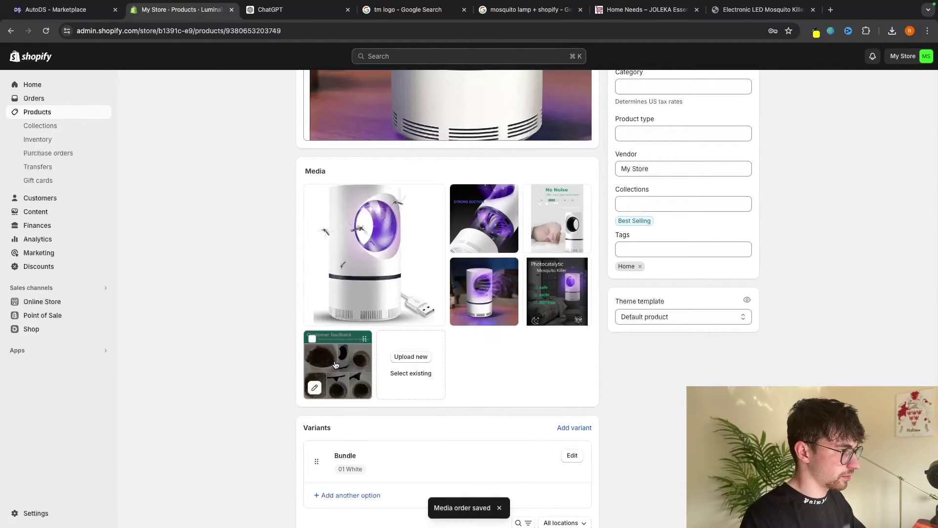
{"action": "left_click_drag", "start_coordinate": [339, 364], "coordinate": [484, 291]}
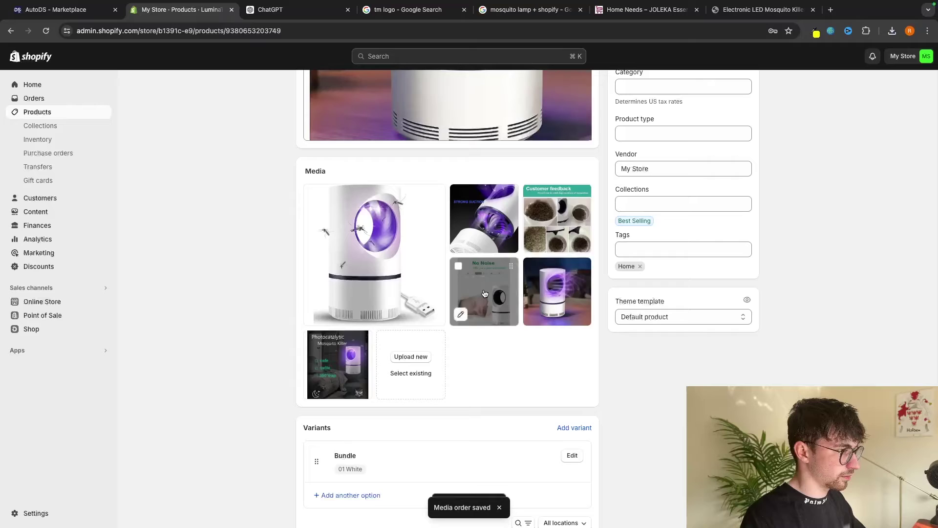
{"action": "mouse_move", "coordinate": [562, 215]}
{"action": "left_mouse_down"}
{"action": "mouse_move", "coordinate": [570, 207]}
{"action": "mouse_move", "coordinate": [562, 215]}
{"action": "left_mouse_up"}
{"action": "left_click_drag", "start_coordinate": [339, 365], "coordinate": [511, 285]}
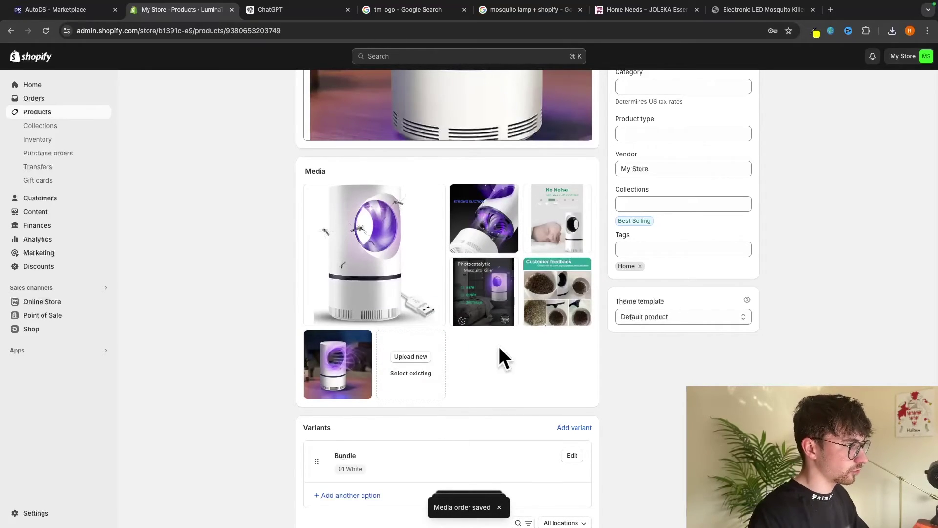
{"action": "scroll", "coordinate": [537, 379], "scroll_direction": "up", "scroll_amount": 6}
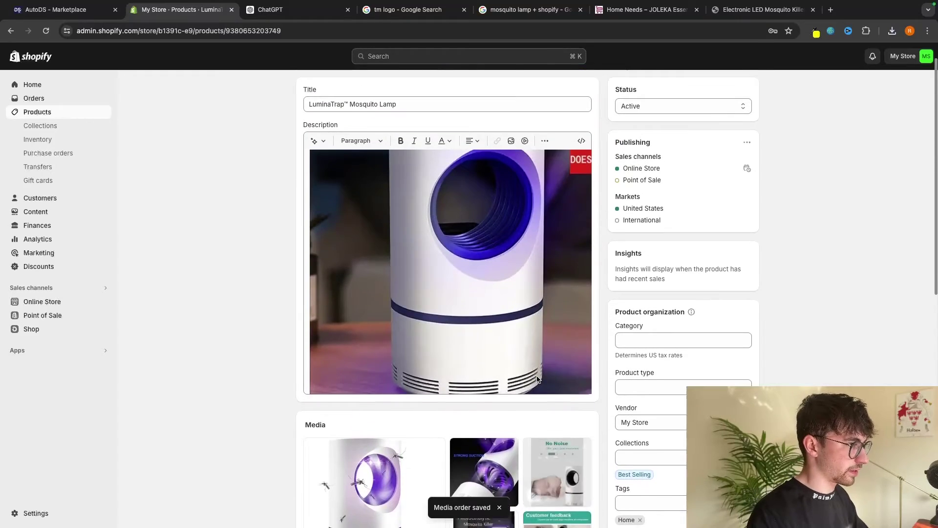
- Select the original bold headline in the LuminaTrap™ description, then go to ChatGPT
{"action": "scroll", "coordinate": [373, 257], "scroll_direction": "down", "scroll_amount": 1}
{"action": "scroll", "coordinate": [379, 262], "scroll_direction": "up", "scroll_amount": 1}
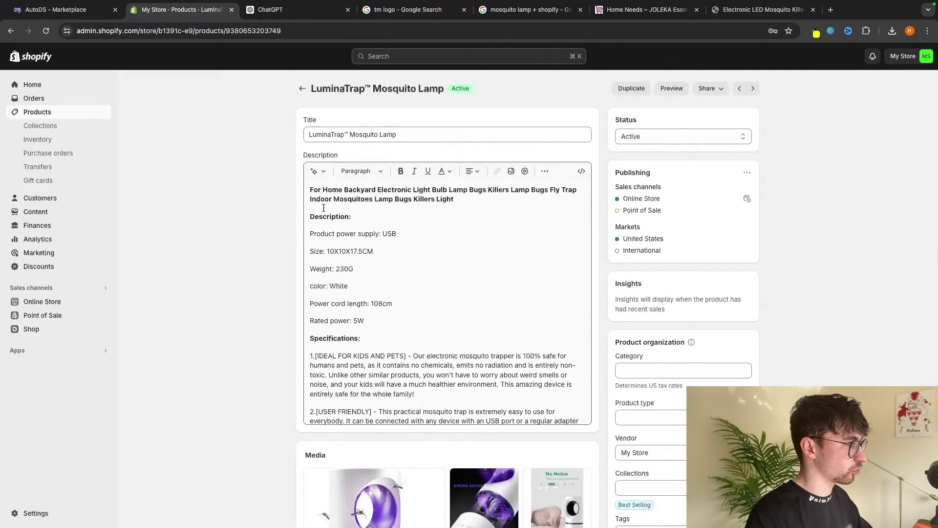
{"action": "left_click", "coordinate": [398, 213]}
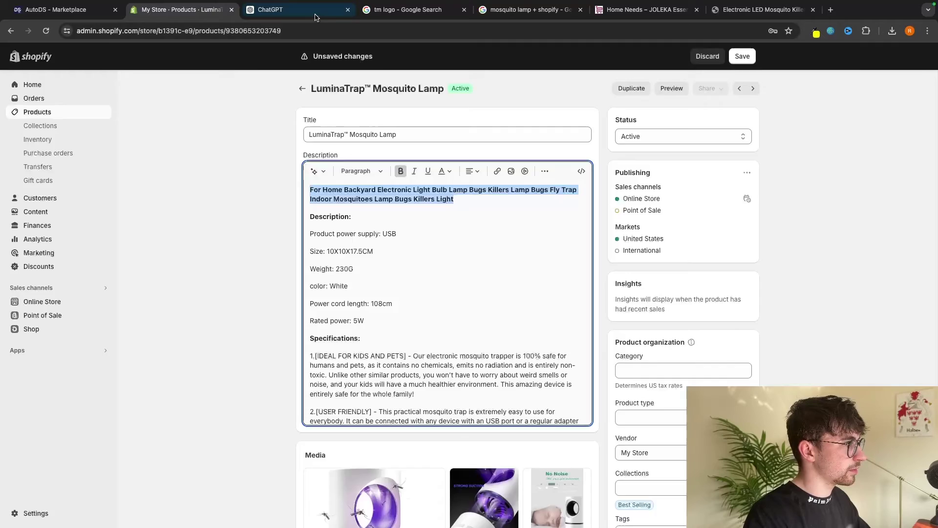
{"action": "left_click", "coordinate": [284, 9]}
- In a new ChatGPT chat, request a product description for the pasted product headline
{"action": "left_click", "coordinate": [49, 80]}
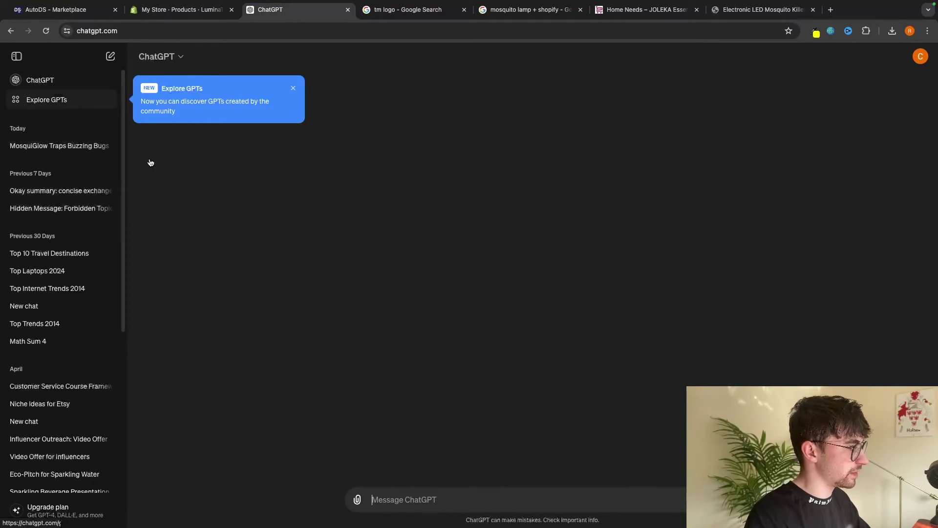
{"action": "type", "text": "create me a product description for this product"}
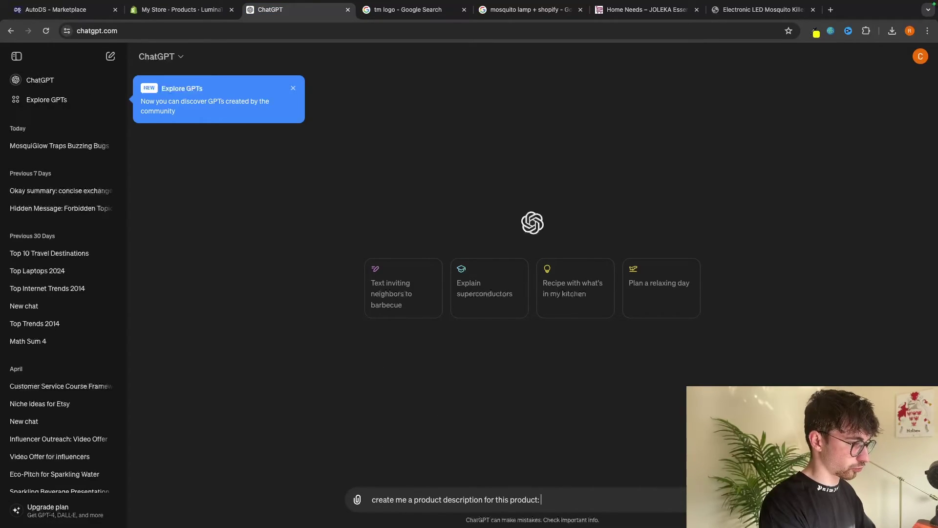
{"action": "type", "text": ":"}
{"action": "type", "text": "For Home Backyard Electronic Light Bulb Lamp Bugs Killers Lamp Bugs Fly Trap Indoor Mosquitoes Lamp Bugs Killers Light"}
{"action": "key", "text": "Return"}
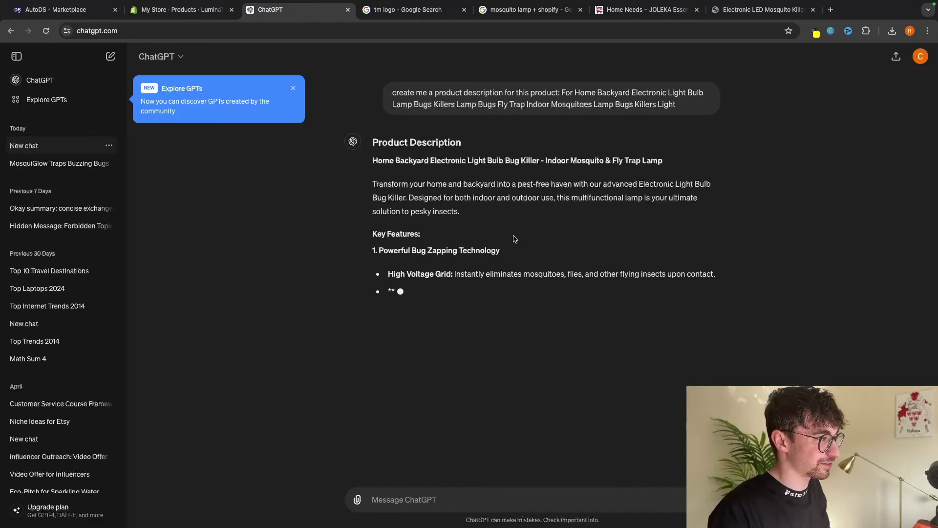
- Select the generated bug-killer lamp description from its end up to the title, then return to Shopify
{"action": "scroll", "coordinate": [453, 213], "scroll_direction": "down", "scroll_amount": 6}
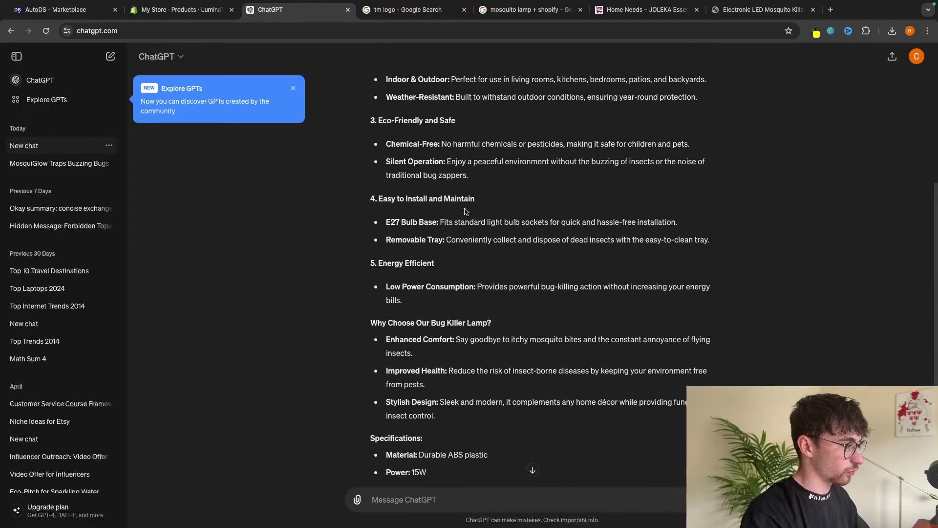
{"action": "scroll", "coordinate": [528, 289], "scroll_direction": "down", "scroll_amount": 4}
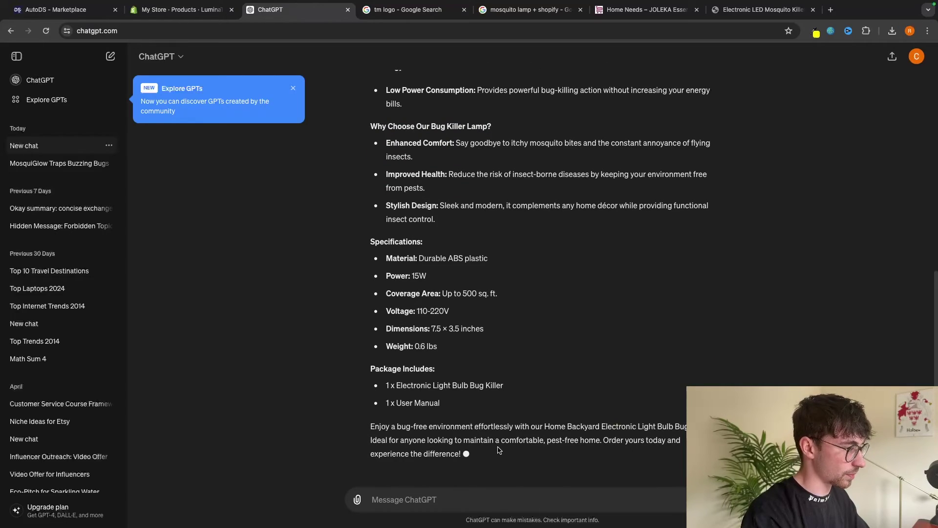
{"action": "left_click_drag", "start_coordinate": [470, 444], "coordinate": [376, 161]}
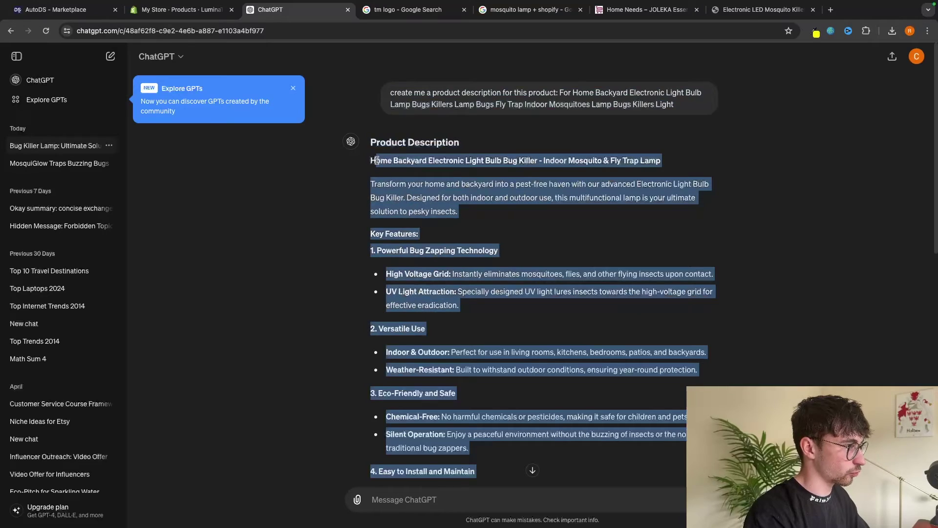
{"action": "left_click", "coordinate": [195, 10]}
- Replace the old LuminaTrap™ description with the pasted ChatGPT bug-killer lamp copy
{"action": "right_click", "coordinate": [444, 345]}
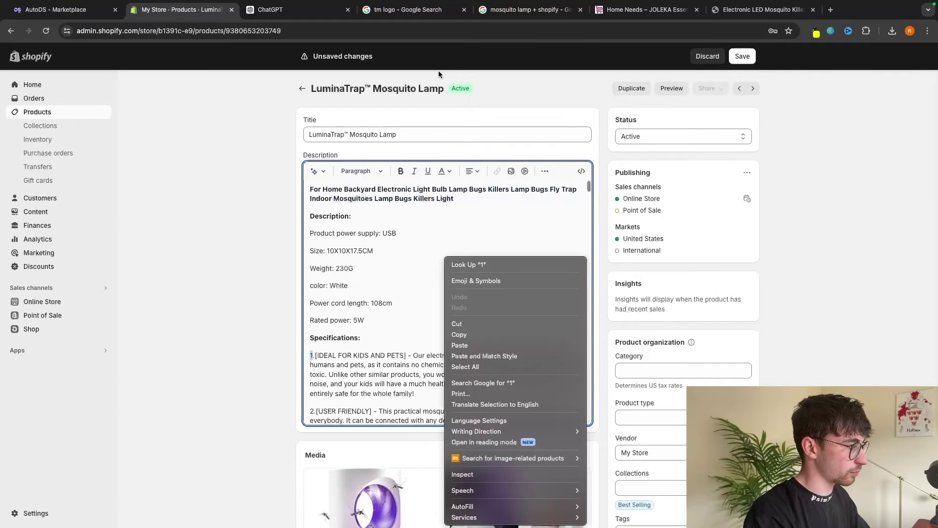
{"action": "left_click", "coordinate": [462, 330]}
{"action": "scroll", "coordinate": [472, 398], "scroll_direction": "down", "scroll_amount": 15}
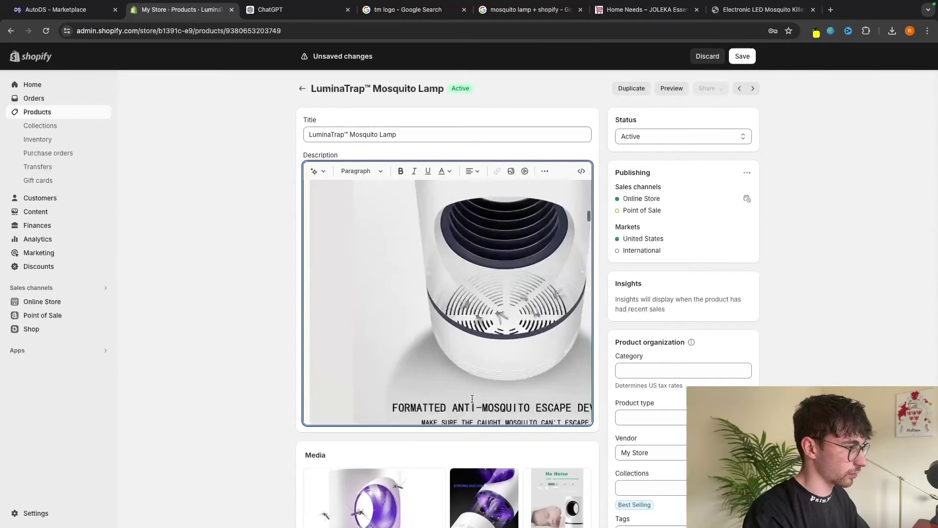
{"action": "scroll", "coordinate": [472, 398], "scroll_direction": "down", "scroll_amount": 15}
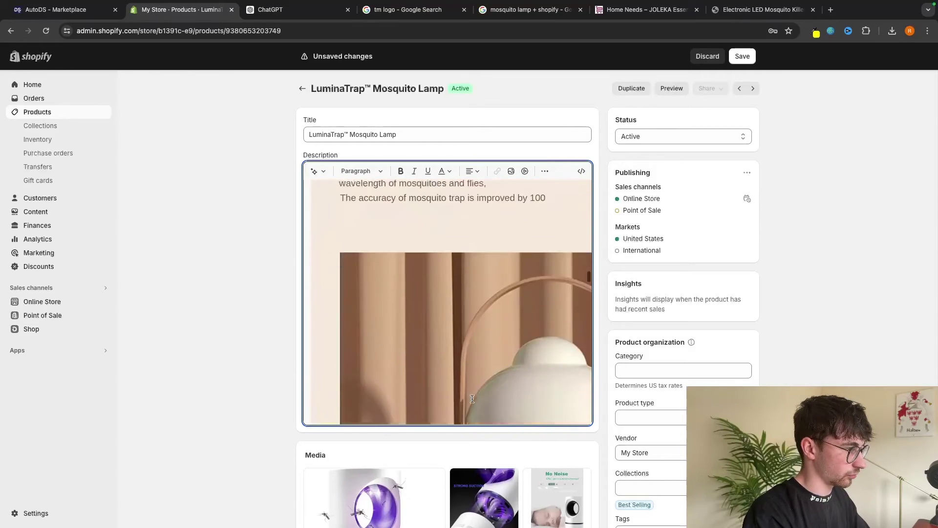
{"action": "scroll", "coordinate": [472, 398], "scroll_direction": "down", "scroll_amount": 15}
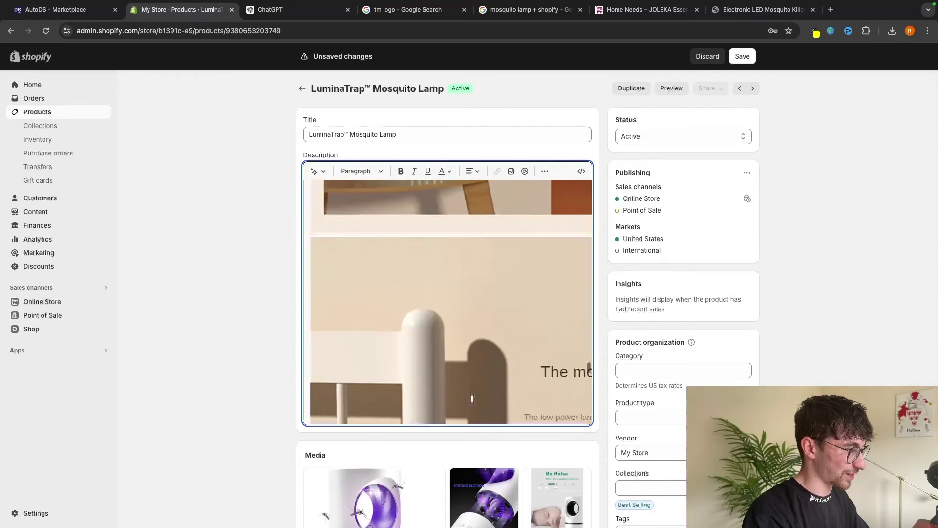
{"action": "scroll", "coordinate": [473, 399], "scroll_direction": "down", "scroll_amount": 5}
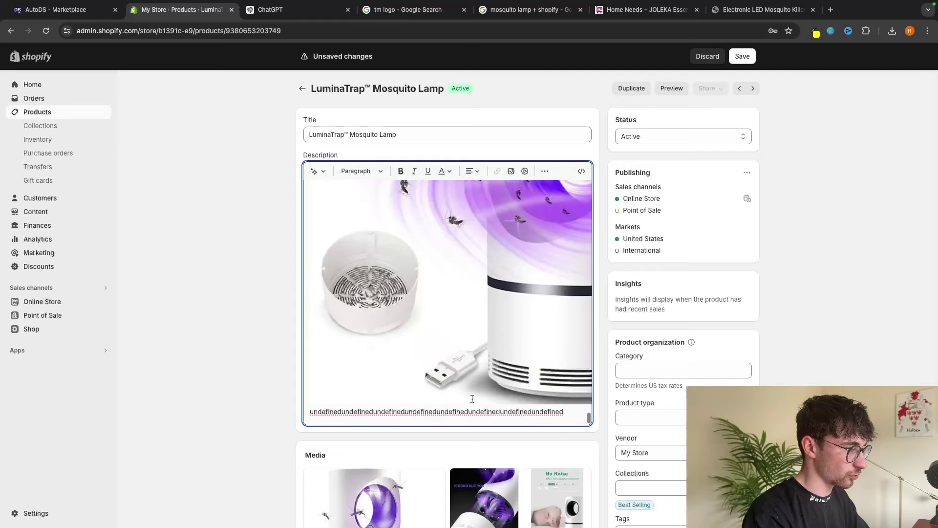
{"action": "key", "text": "ctrl+a"}
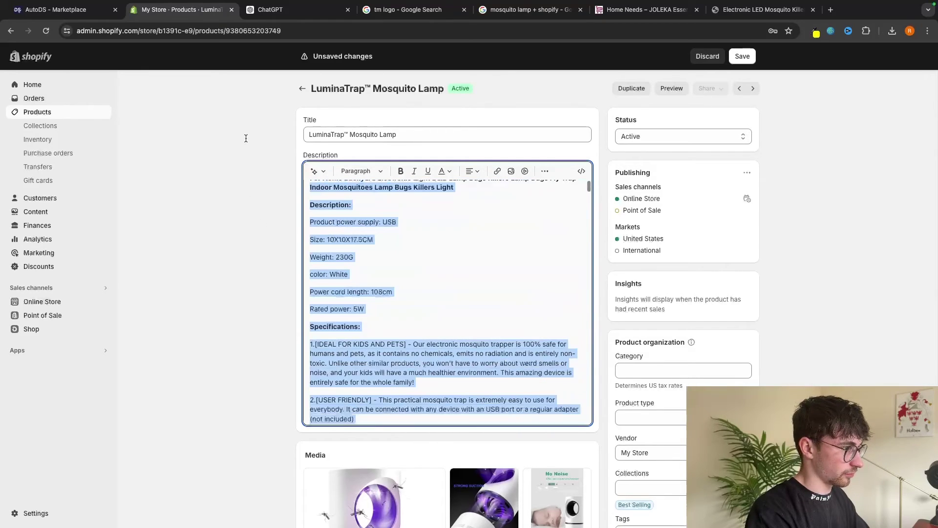
{"action": "key", "text": "BackSpace"}
{"action": "type", "text": "Why Choose Our Bug Killer Lamp? Enhanced Comfort: Say goodbye to itchy mosquito bites and the constant annoyance of flying insects. Improved Health: Reduce the risk of insect-borne diseases by keeping your environment free from pests. Stylish Design: Sleek and modern, it complements any home décor while providing functional insect control. Specifications: Material: Durable ABS plastic Power: 15W Coverage Area: Up to 500 sq. ft. Voltage: 110-220V Dimensions: 7.5 x 3.5 inches Weight: 0.6 lbs Package Includes: 1 x Electronic Light Bulb Bug Killer 1 x User Manual Enjoy a bug-free environment effortlessly with our Home Backyard Electronic Light Bulb Bug Killer. Ideal for anyone looking to maintain a comfortable, pest-free home. Order yours today and experience the difference!"}
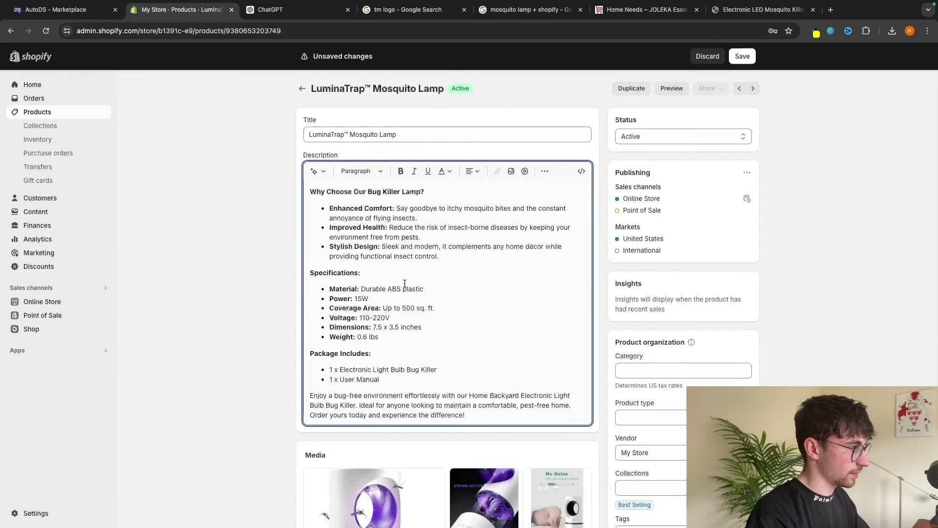
- Upload and insert the image 1ydi7dtky_480x480.webp into the description
{"action": "scroll", "coordinate": [405, 284], "scroll_direction": "up", "scroll_amount": 10}
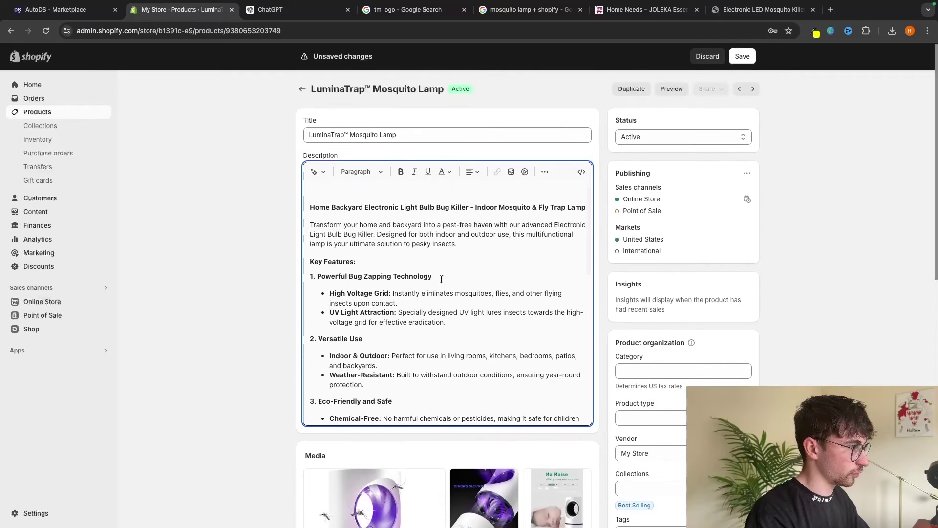
{"action": "scroll", "coordinate": [469, 251], "scroll_direction": "down", "scroll_amount": 1}
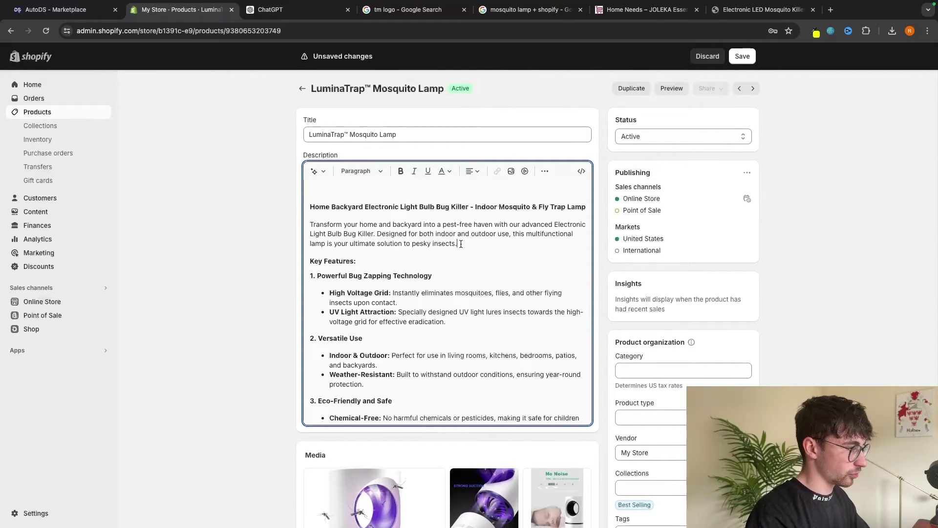
{"action": "left_click", "coordinate": [511, 171]}
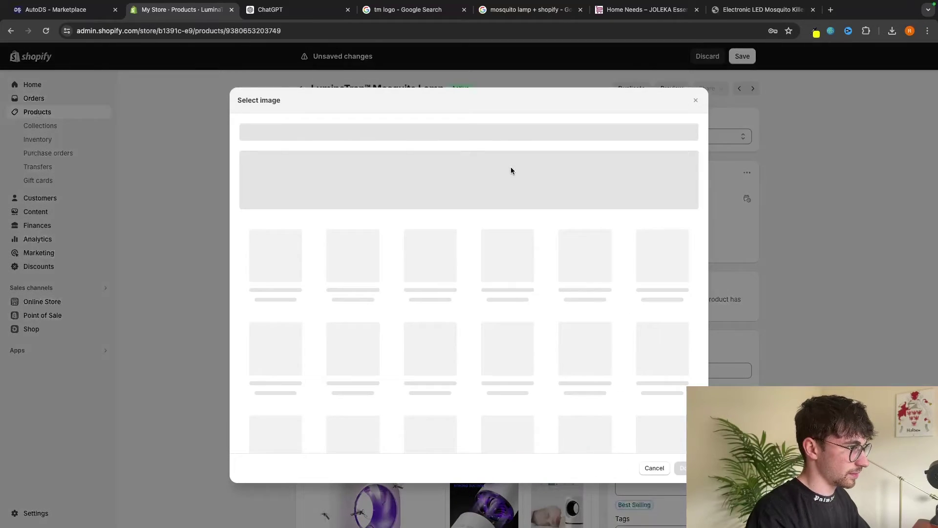
{"action": "left_click", "coordinate": [504, 171]}
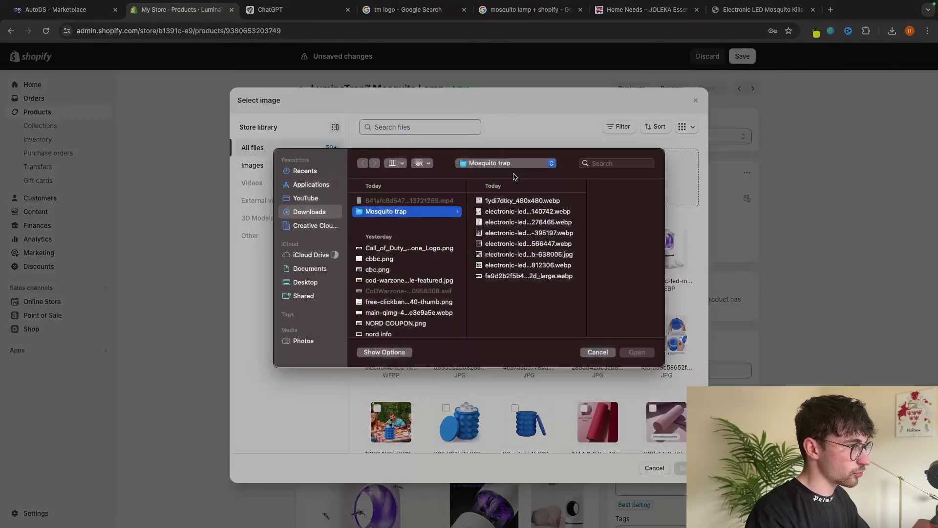
{"action": "left_click", "coordinate": [532, 206]}
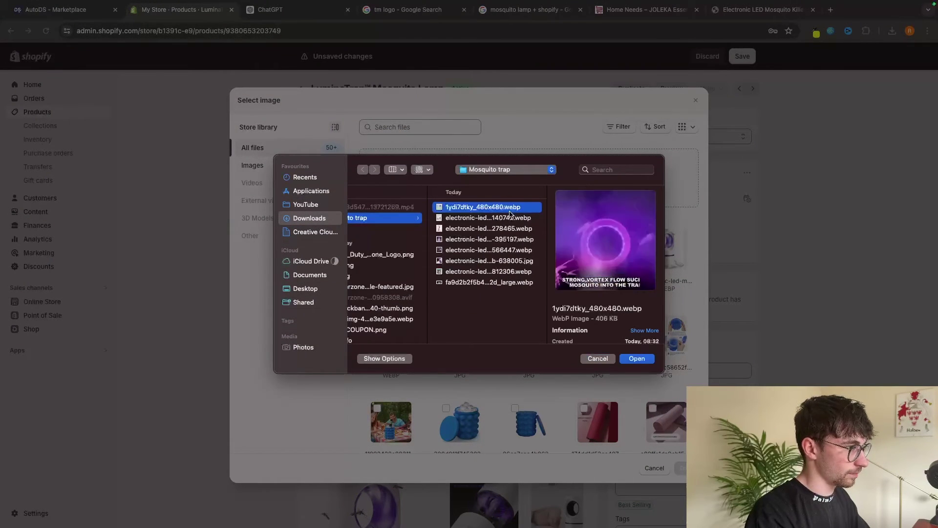
{"action": "key", "text": "Return"}
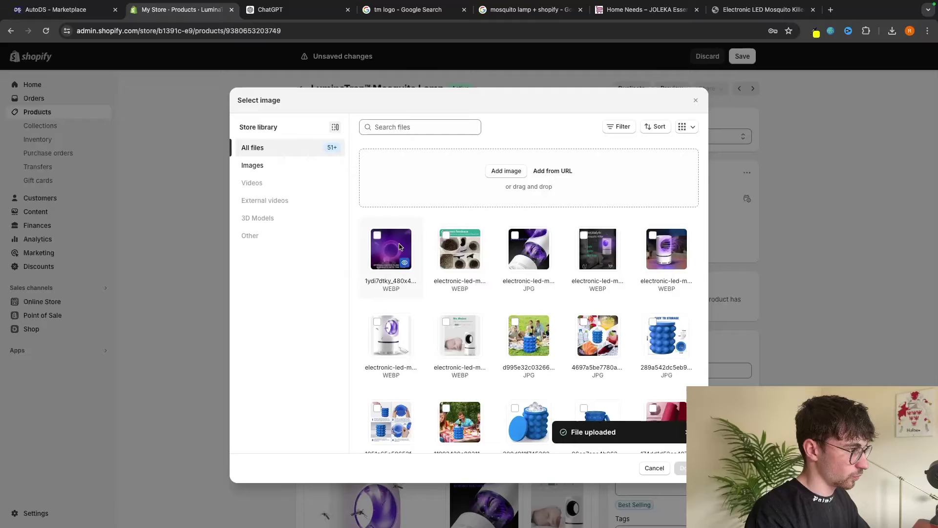
{"action": "left_click", "coordinate": [682, 467]}
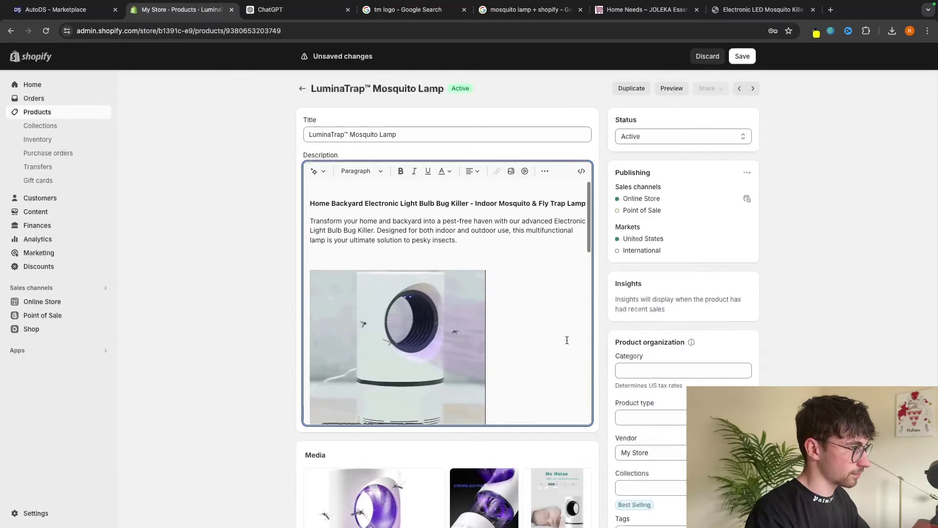
- Add a blank line after the energy section and insert a second uploaded image there
{"action": "scroll", "coordinate": [500, 301], "scroll_direction": "down", "scroll_amount": 15}
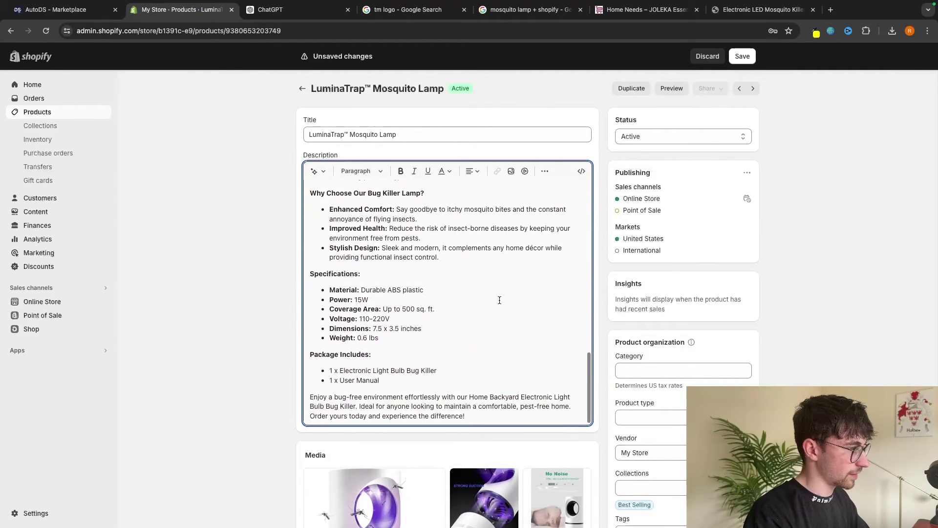
{"action": "scroll", "coordinate": [499, 300], "scroll_direction": "up", "scroll_amount": 13}
{"action": "scroll", "coordinate": [499, 300], "scroll_direction": "down", "scroll_amount": 8}
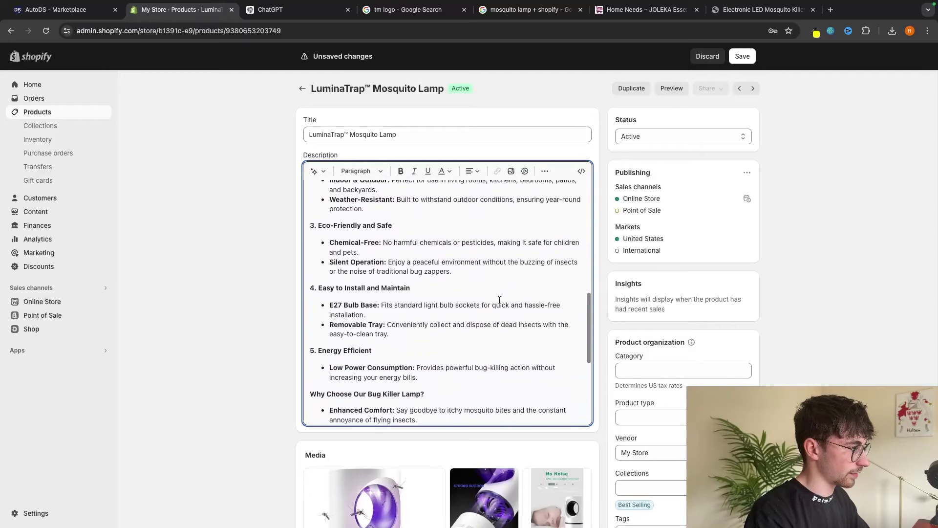
{"action": "key", "text": "Return"}
{"action": "key", "text": "Return"}
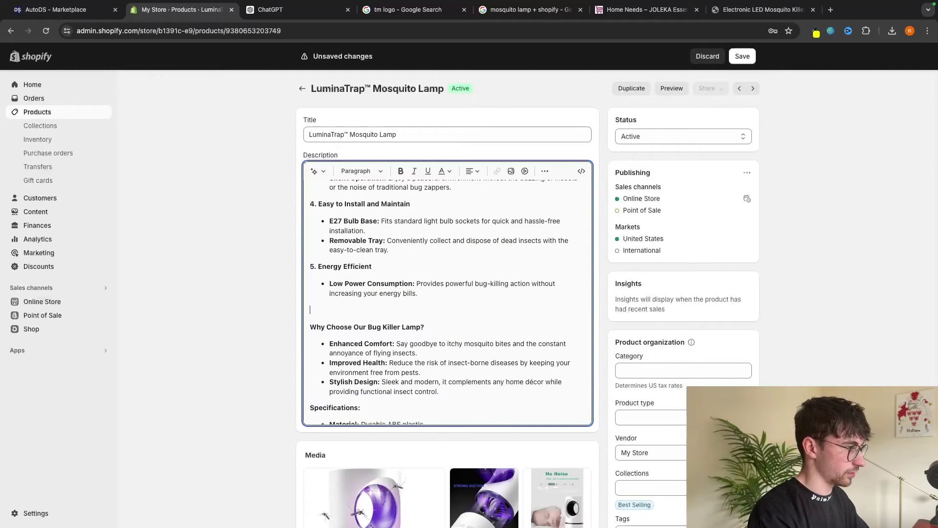
{"action": "left_click", "coordinate": [512, 172]}
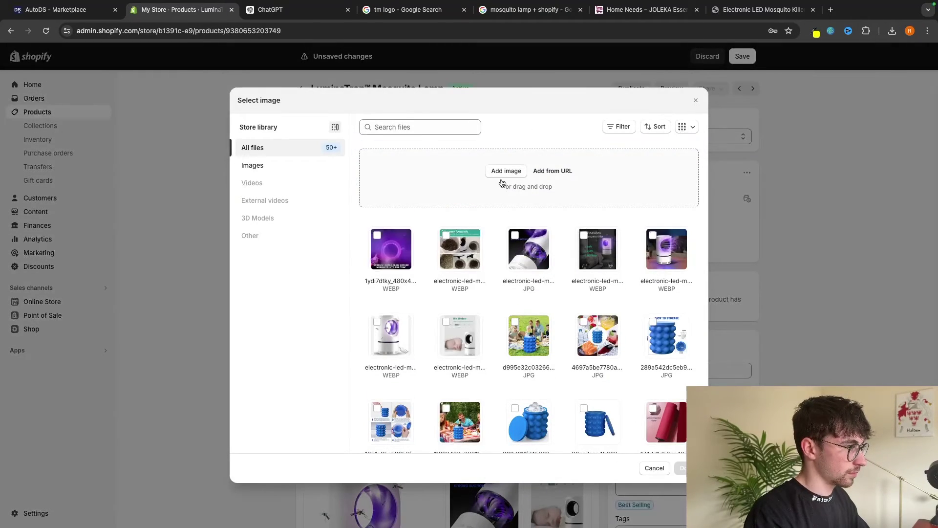
{"action": "left_click", "coordinate": [506, 171]}
{"action": "left_click", "coordinate": [522, 284]}
{"action": "left_click", "coordinate": [637, 358]}
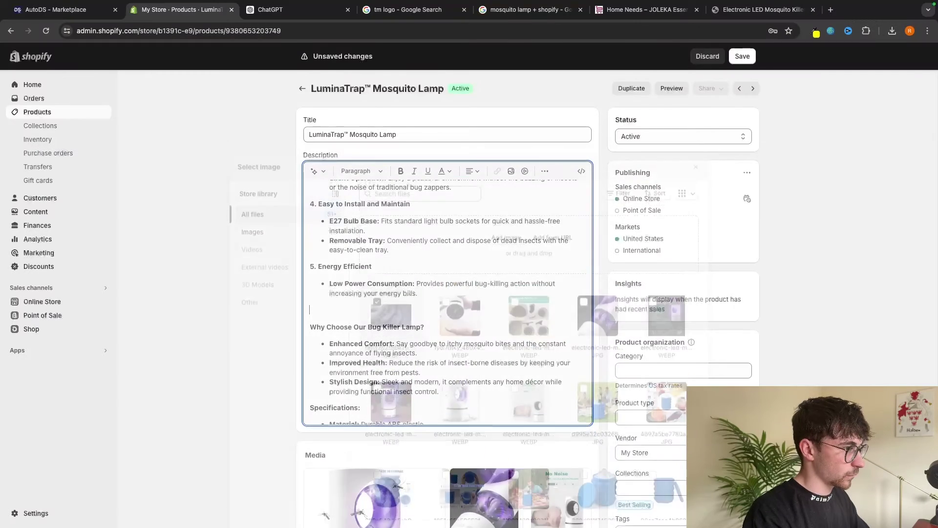
{"action": "scroll", "coordinate": [498, 359], "scroll_direction": "down", "scroll_amount": 8}
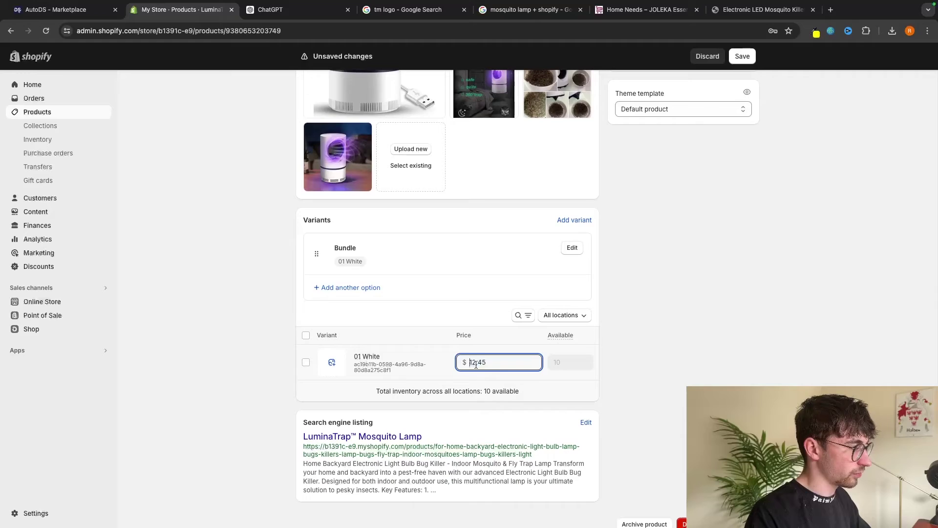
- Open aliexpress.com in a new tab and dismiss the Bulk Deals popup
{"action": "left_click", "coordinate": [832, 11]}
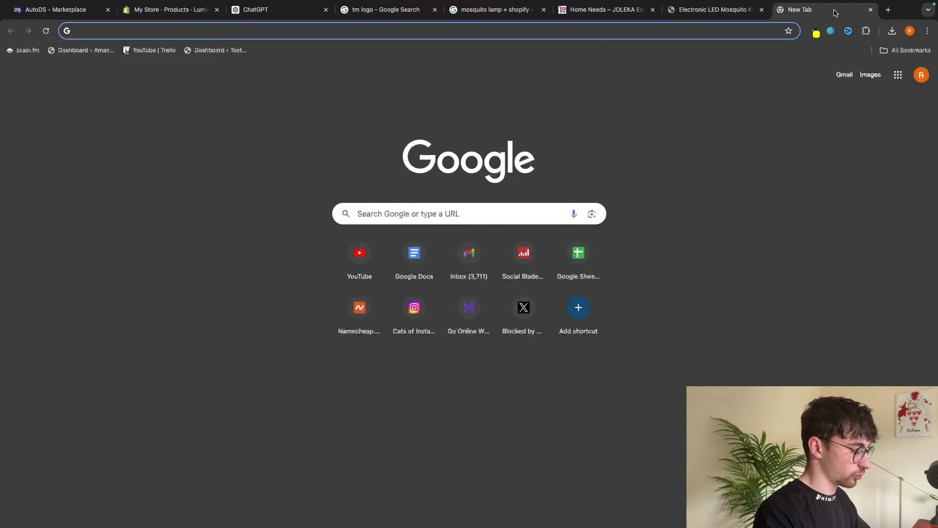
{"action": "type", "text": "aliexpress.com"}
{"action": "key", "text": "Return"}
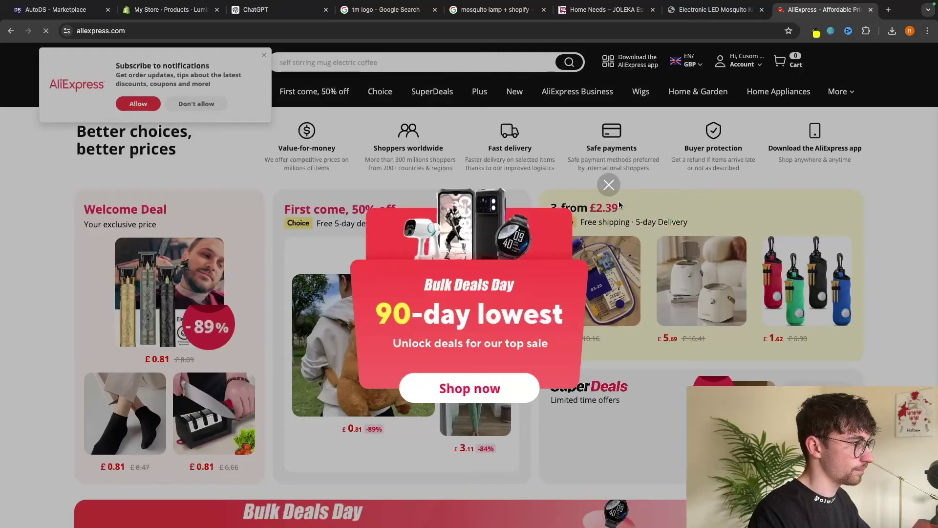
{"action": "left_click", "coordinate": [609, 186]}
- Search AliExpress for mosquito killer lamps, finding one at £2.23, then return to Shopify
{"action": "left_click", "coordinate": [296, 58]}
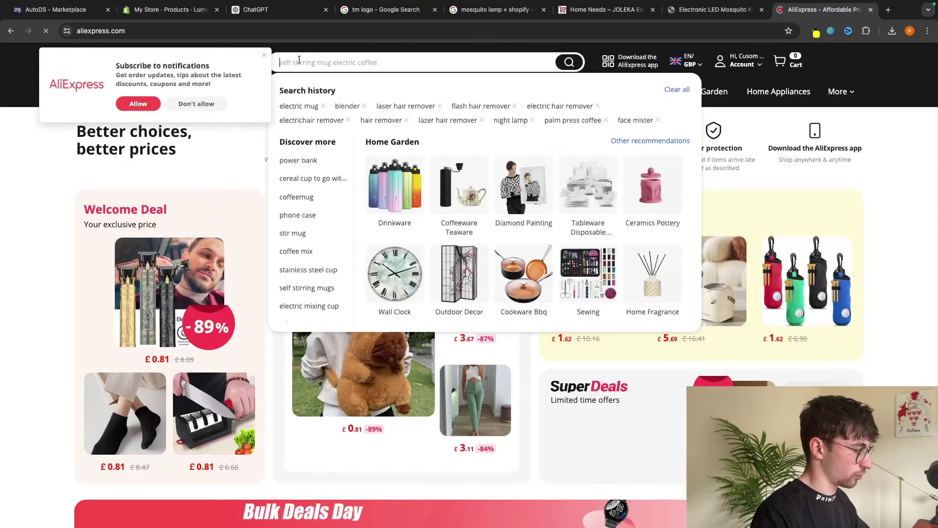
{"action": "type", "text": "mos"}
{"action": "left_click", "coordinate": [331, 87]}
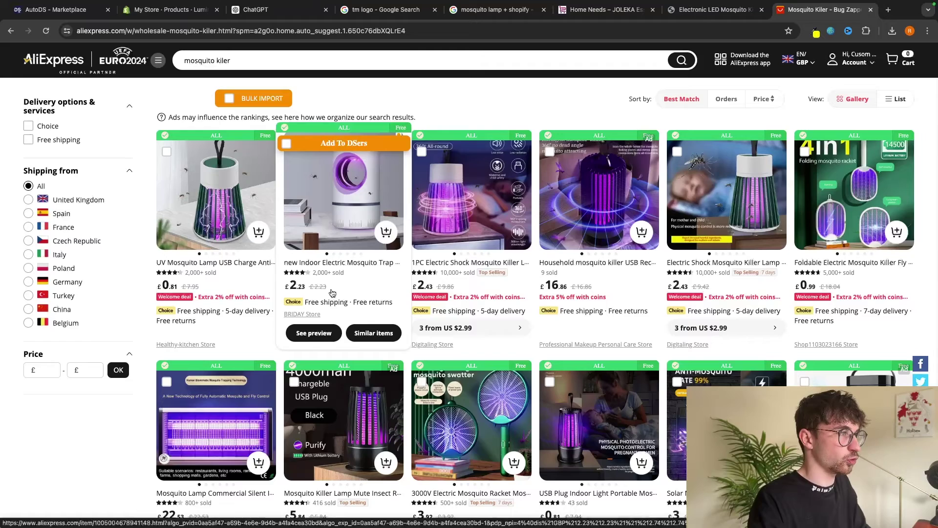
{"action": "key", "text": "ctrl+2"}
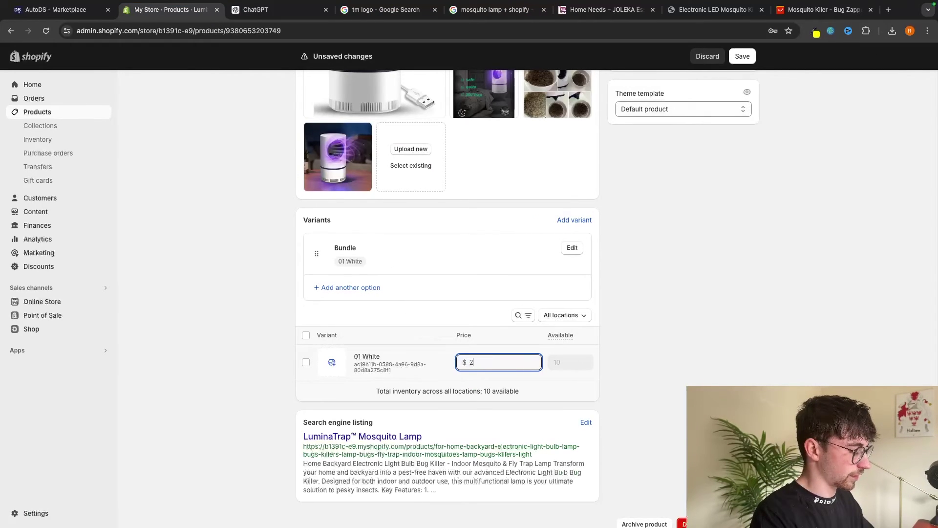
- Set the variant price to 24.99 and delete the Bundle option
{"action": "left_click", "coordinate": [648, 373]}
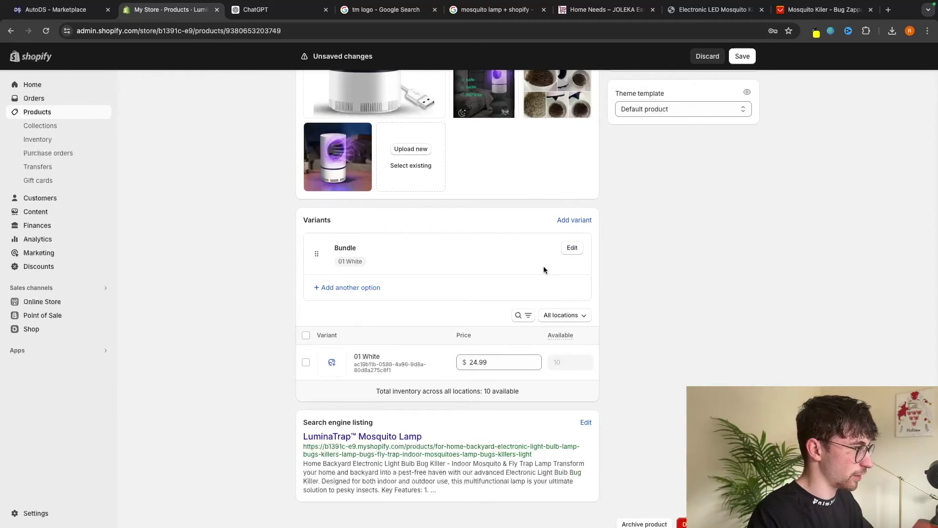
{"action": "left_click", "coordinate": [573, 249]}
{"action": "left_click", "coordinate": [342, 334]}
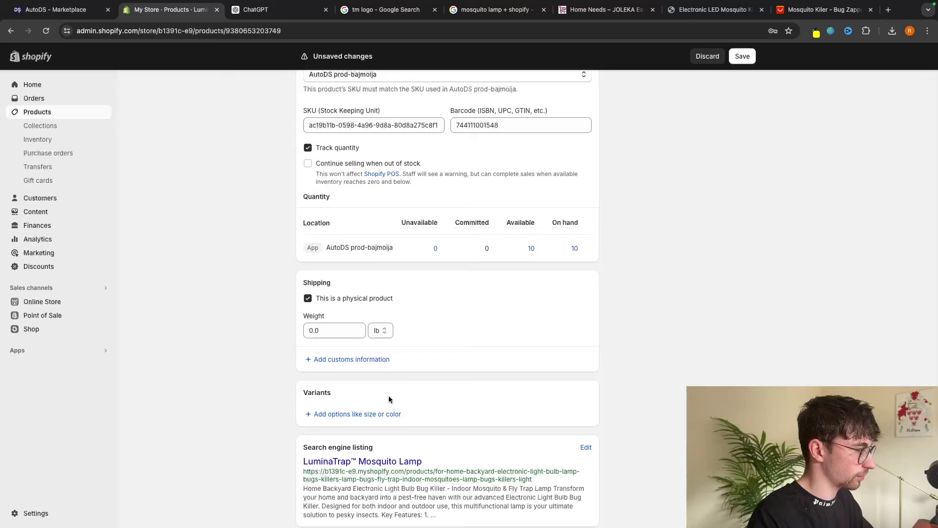
- Set the price to $24.99 with a $39.99 compare-at price, then save the product
{"action": "scroll", "coordinate": [401, 383], "scroll_direction": "up", "scroll_amount": 6}
{"action": "scroll", "coordinate": [402, 383], "scroll_direction": "up", "scroll_amount": 2}
{"action": "left_click", "coordinate": [316, 325]}
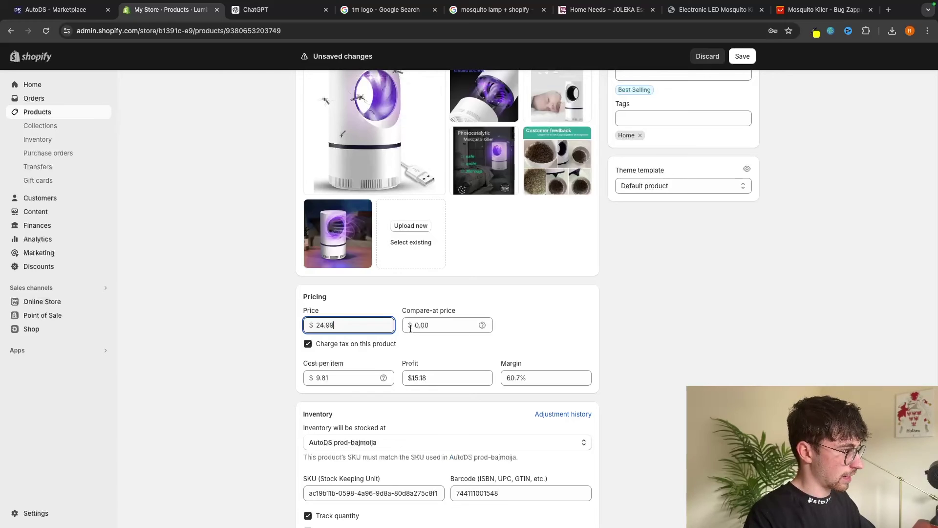
{"action": "left_click_drag", "start_coordinate": [410, 329], "coordinate": [455, 325]}
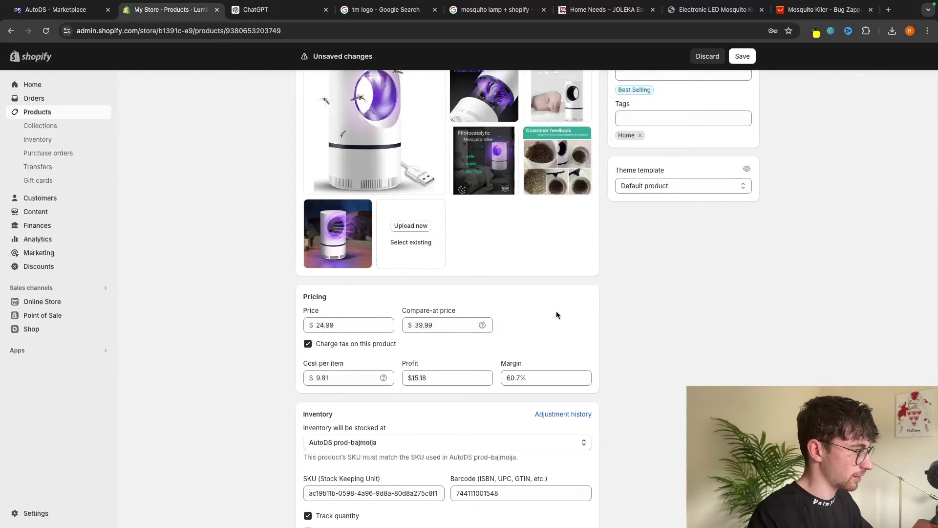
{"action": "scroll", "coordinate": [556, 311], "scroll_direction": "up", "scroll_amount": 9}
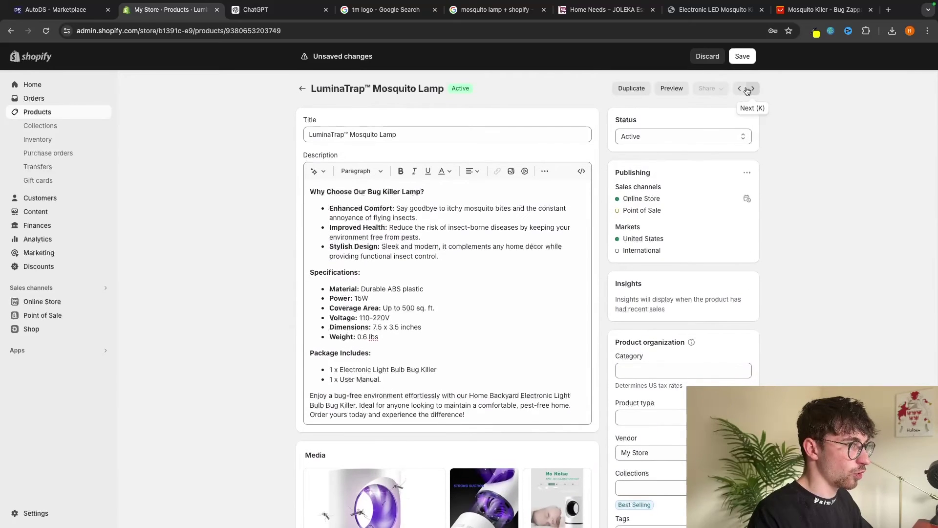
{"action": "left_click", "coordinate": [742, 57]}
- Confirm the save despite deleted variants and preview the lamp's storefront product page
{"action": "left_click", "coordinate": [603, 311]}
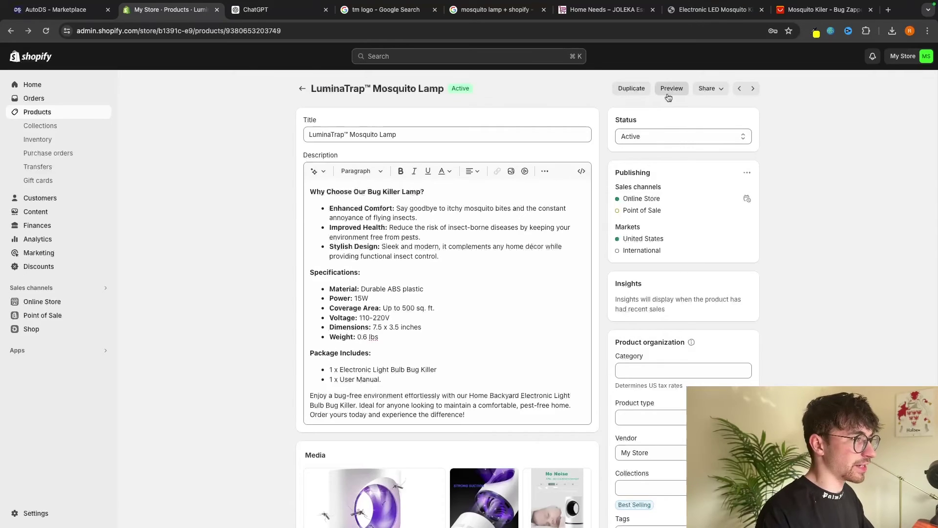
{"action": "left_click", "coordinate": [670, 90]}
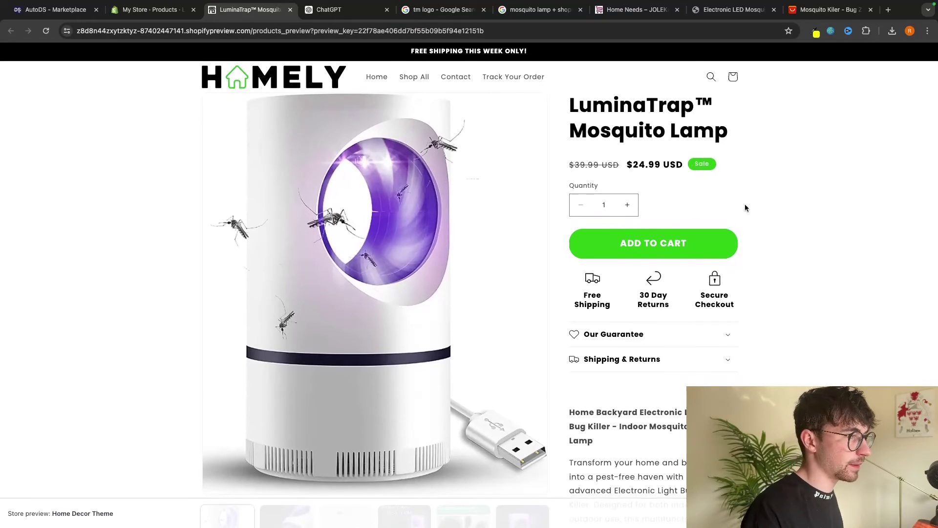
{"action": "scroll", "coordinate": [744, 208], "scroll_direction": "down", "scroll_amount": 1}
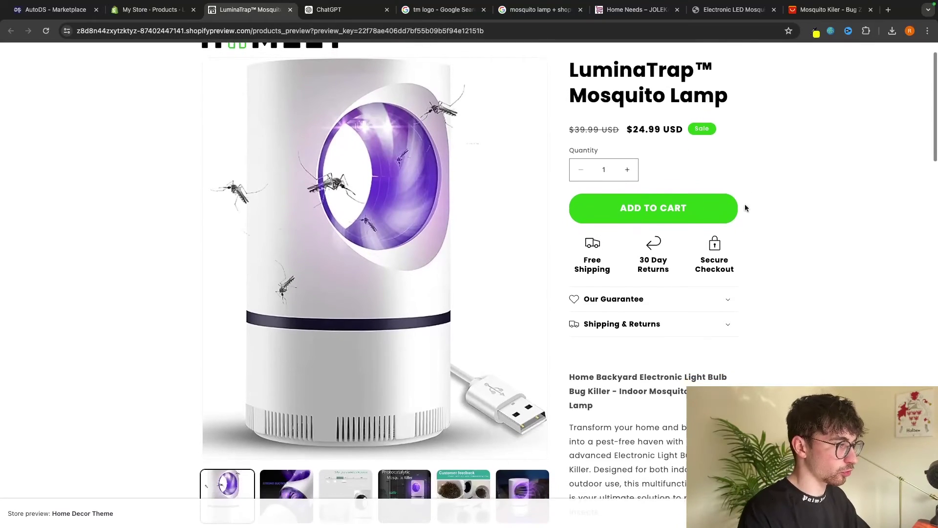
{"action": "scroll", "coordinate": [745, 207], "scroll_direction": "up", "scroll_amount": 1}
{"action": "scroll", "coordinate": [495, 233], "scroll_direction": "down", "scroll_amount": 3}
{"action": "scroll", "coordinate": [495, 233], "scroll_direction": "down", "scroll_amount": 6}
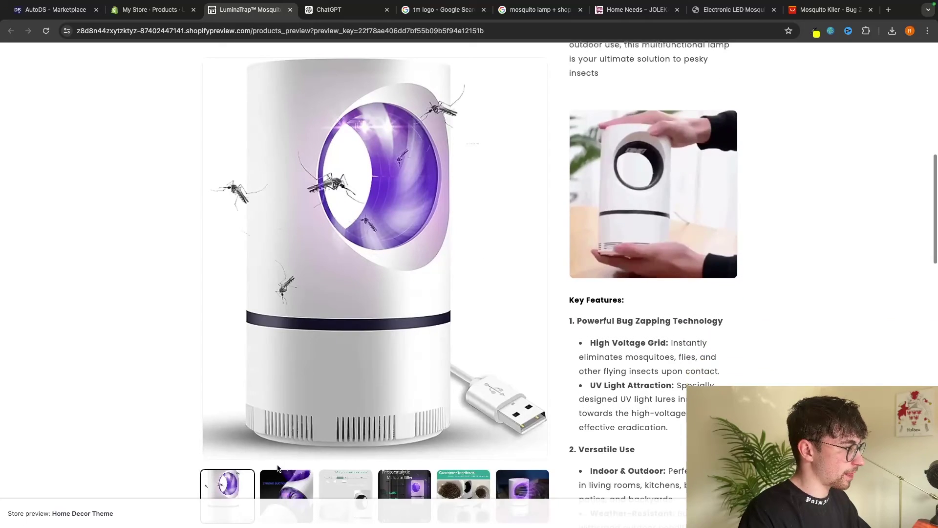
- Check the second and third gallery images and the description, then return to the home page
{"action": "left_click", "coordinate": [308, 489]}
{"action": "left_click", "coordinate": [343, 464]}
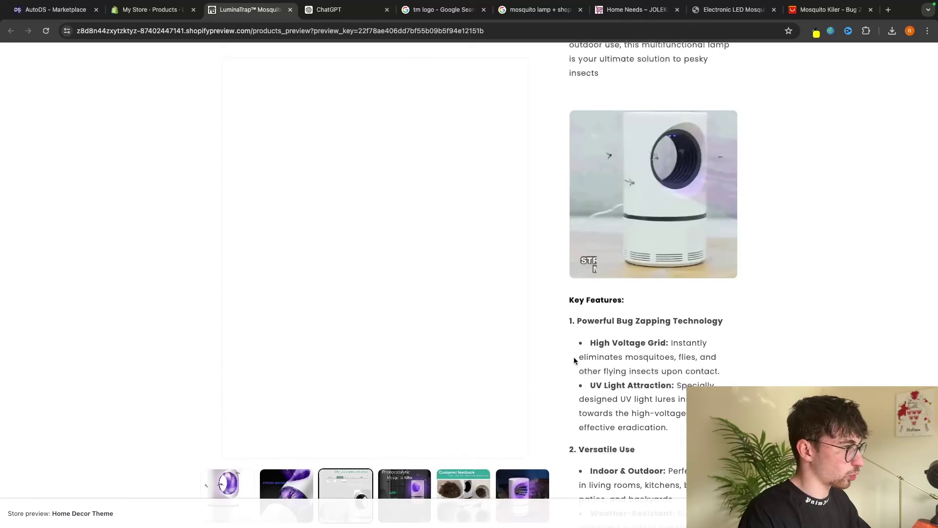
{"action": "scroll", "coordinate": [576, 360], "scroll_direction": "up", "scroll_amount": 8}
{"action": "scroll", "coordinate": [718, 360], "scroll_direction": "down", "scroll_amount": 5}
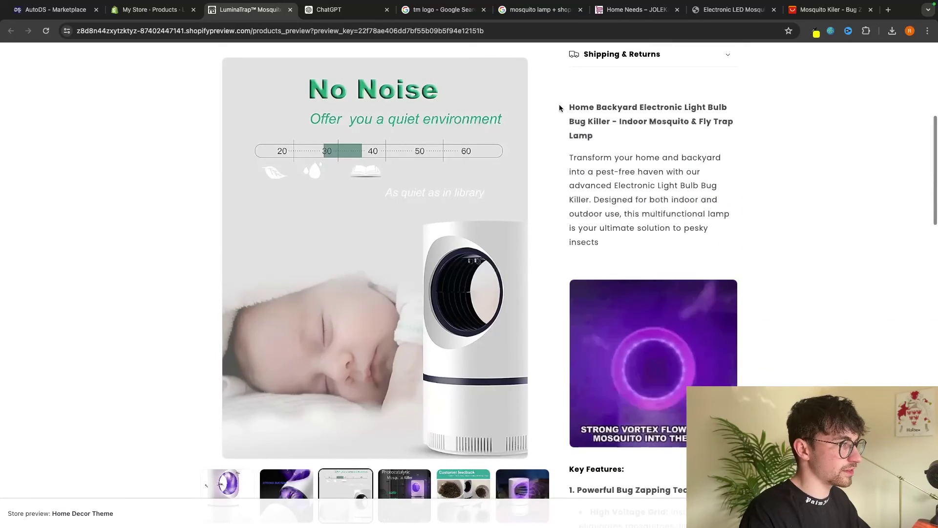
{"action": "left_click_drag", "start_coordinate": [562, 120], "coordinate": [718, 234]}
{"action": "left_click", "coordinate": [774, 274]}
{"action": "scroll", "coordinate": [775, 274], "scroll_direction": "down", "scroll_amount": 8}
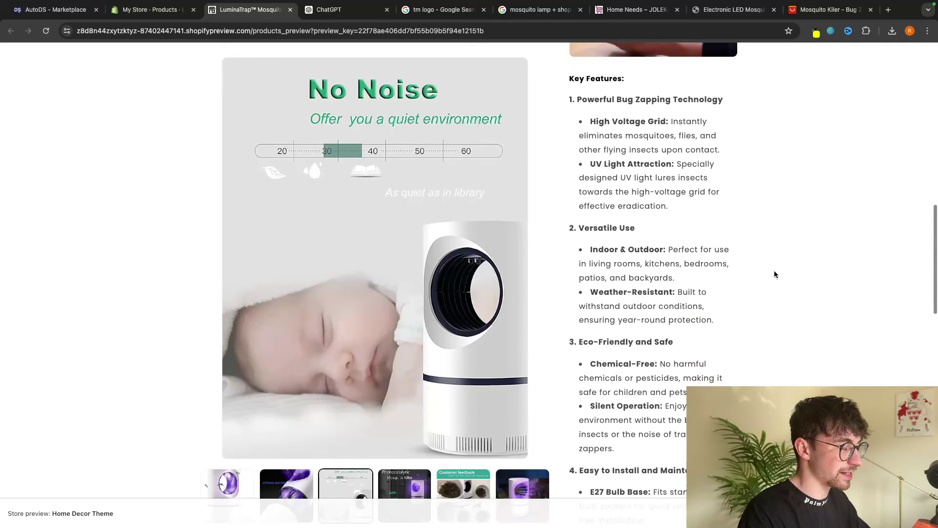
{"action": "scroll", "coordinate": [774, 275], "scroll_direction": "down", "scroll_amount": 10}
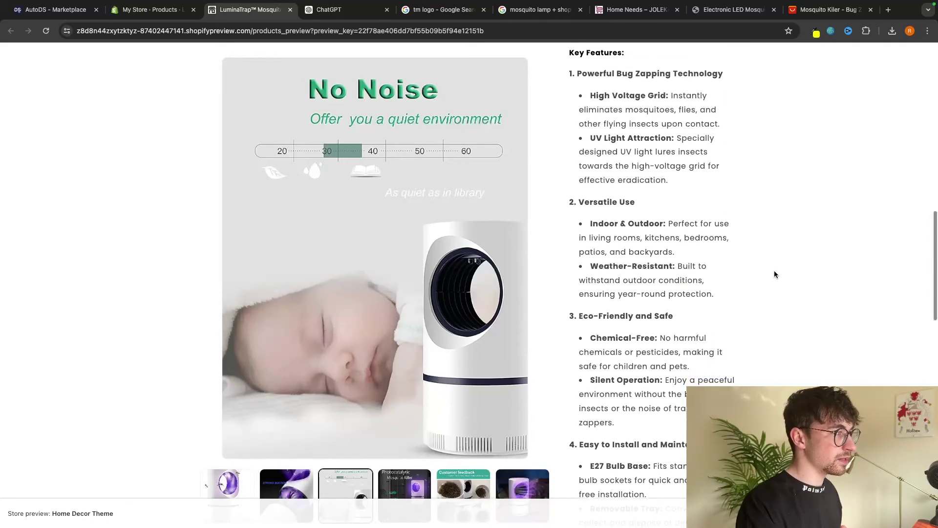
{"action": "scroll", "coordinate": [774, 275], "scroll_direction": "down", "scroll_amount": 8}
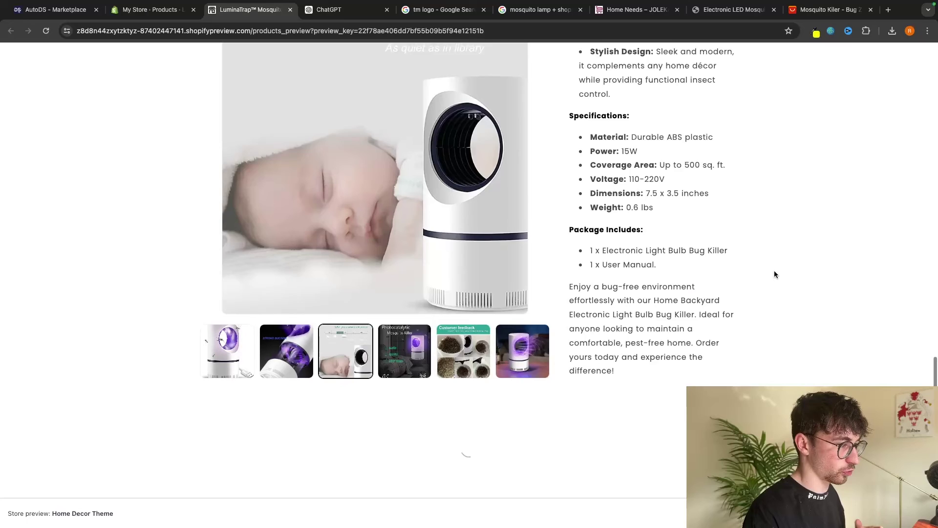
{"action": "scroll", "coordinate": [774, 274], "scroll_direction": "up", "scroll_amount": 20}
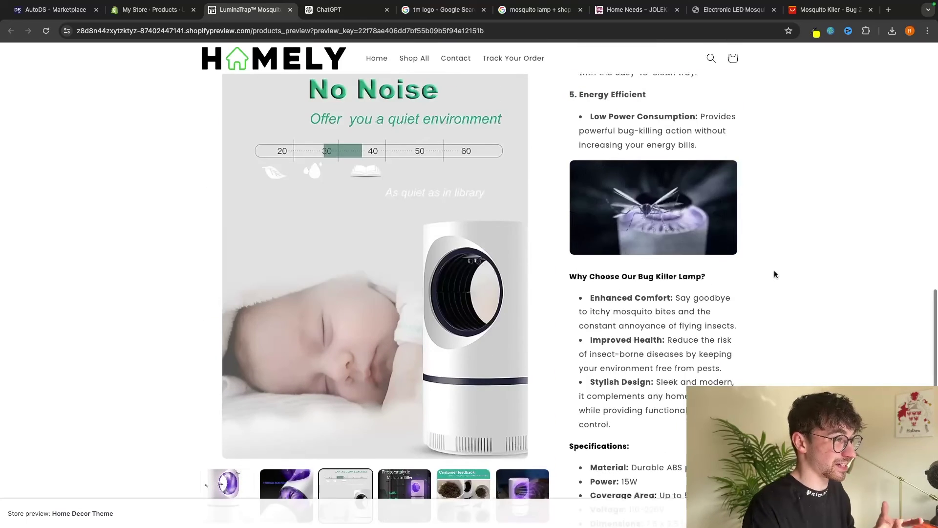
{"action": "scroll", "coordinate": [774, 274], "scroll_direction": "down", "scroll_amount": 1}
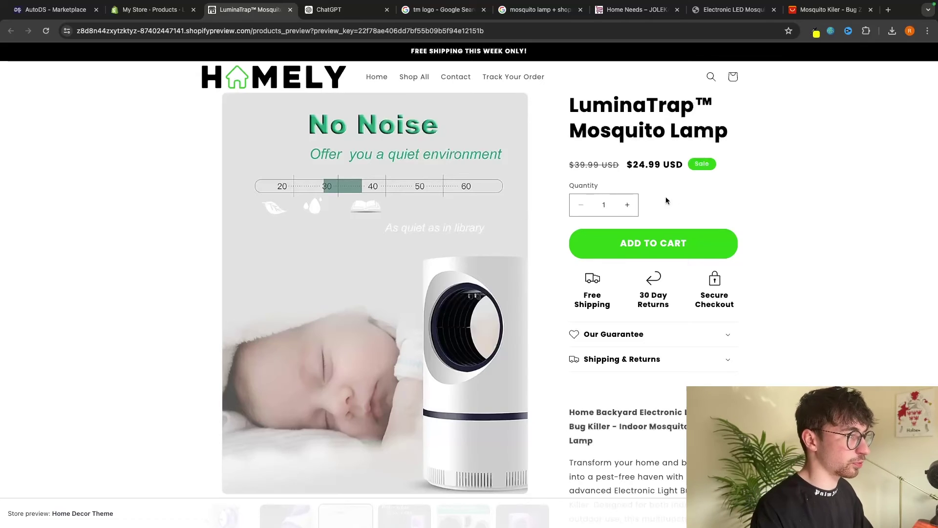
{"action": "left_click", "coordinate": [306, 94]}
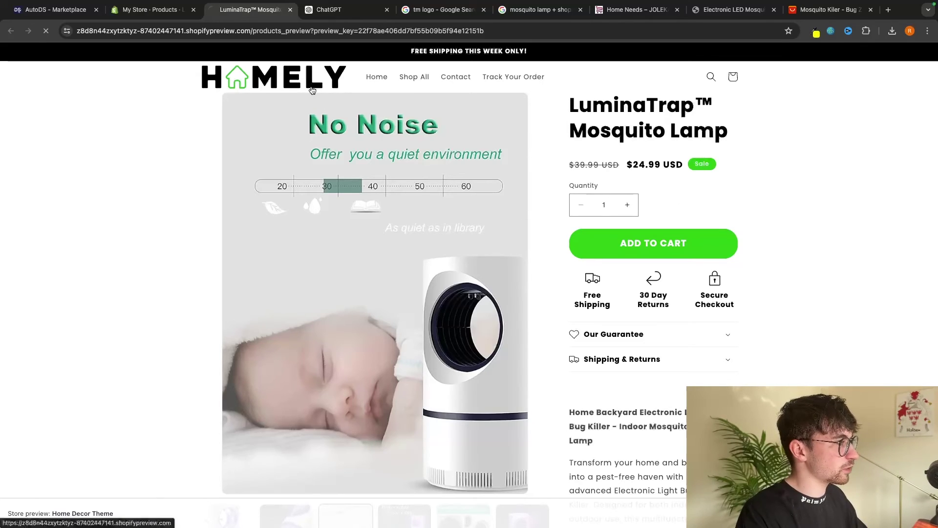
- Close the storefront preview and open the Home Decor Theme in the theme customizer
{"action": "scroll", "coordinate": [456, 254], "scroll_direction": "down", "scroll_amount": 5}
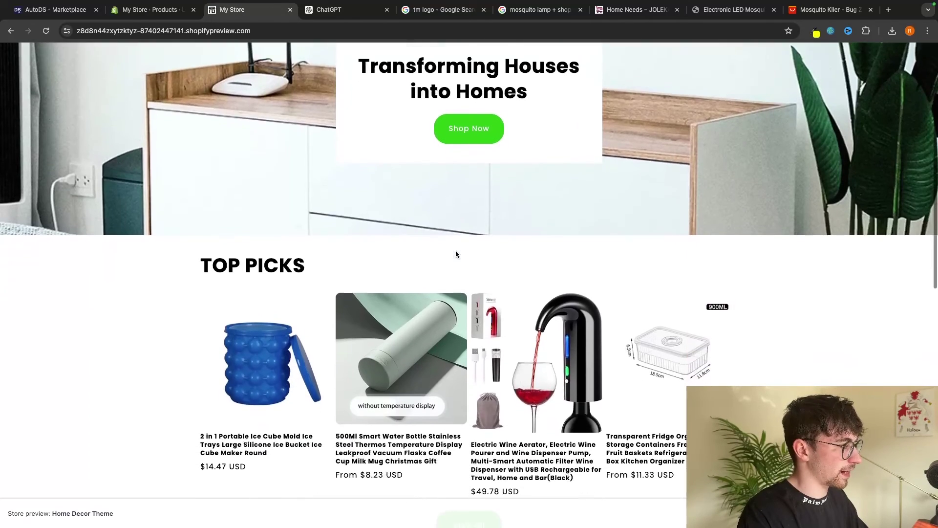
{"action": "scroll", "coordinate": [456, 254], "scroll_direction": "up", "scroll_amount": 3}
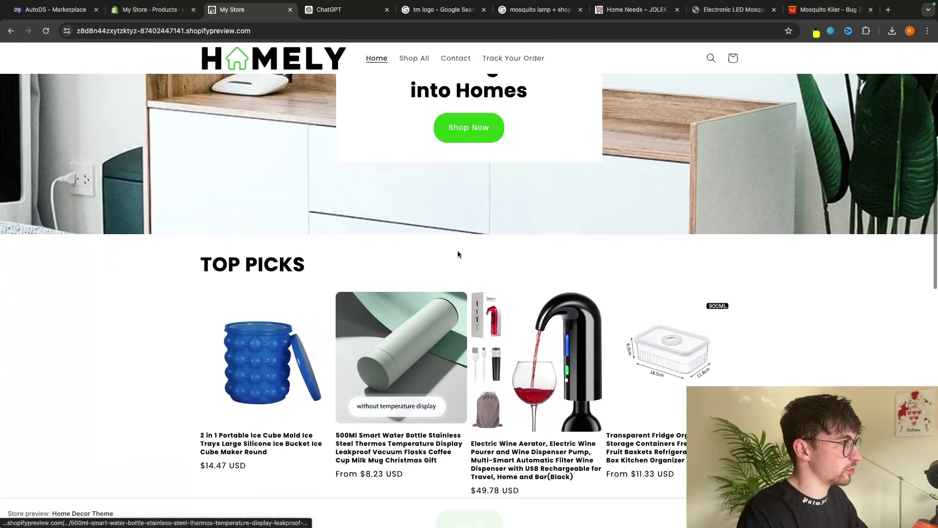
{"action": "left_click", "coordinate": [290, 10]}
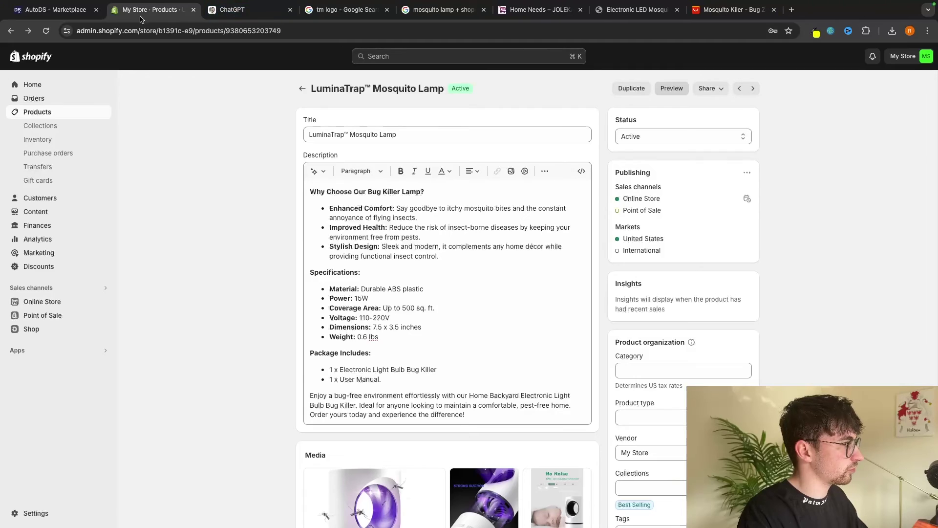
{"action": "left_click", "coordinate": [52, 302]}
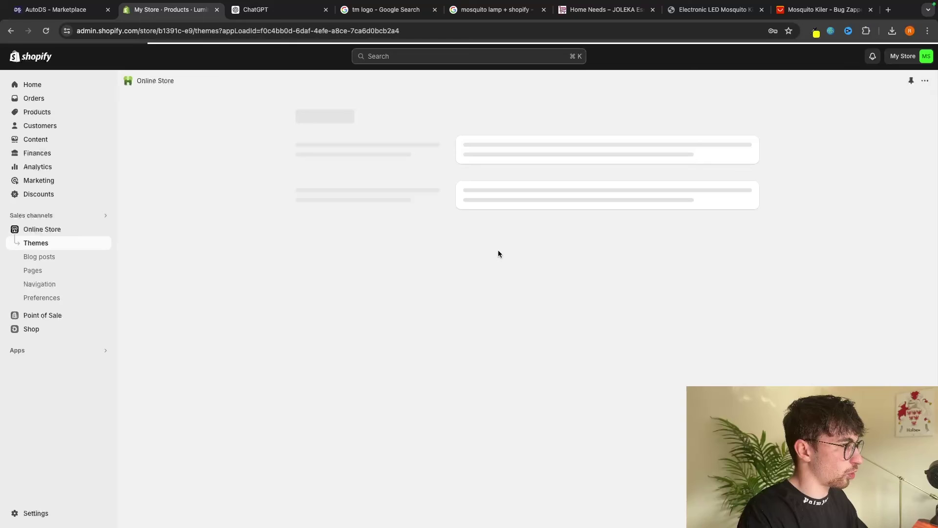
{"action": "left_click", "coordinate": [717, 323]}
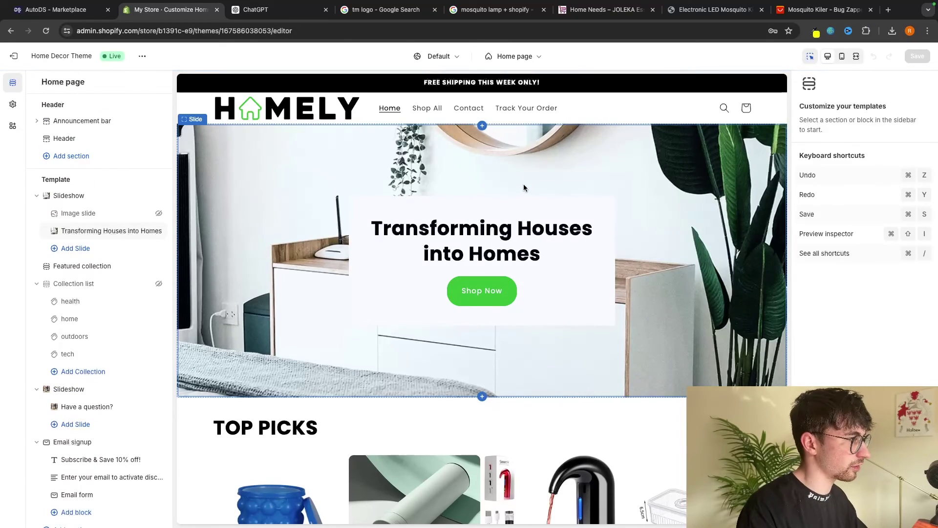
- Select the 'Transforming Houses into Homes' hero slide to edit its settings
{"action": "scroll", "coordinate": [615, 277], "scroll_direction": "down", "scroll_amount": 3}
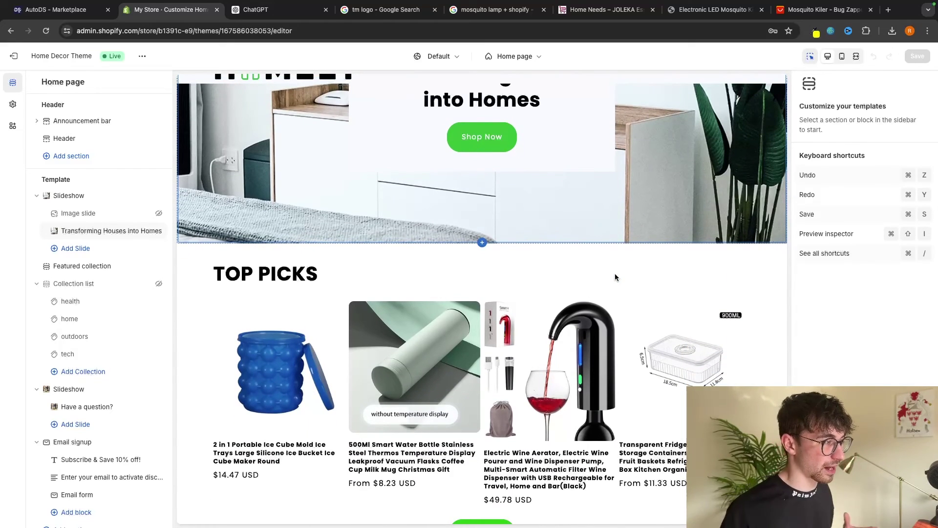
{"action": "scroll", "coordinate": [615, 275], "scroll_direction": "down", "scroll_amount": 3}
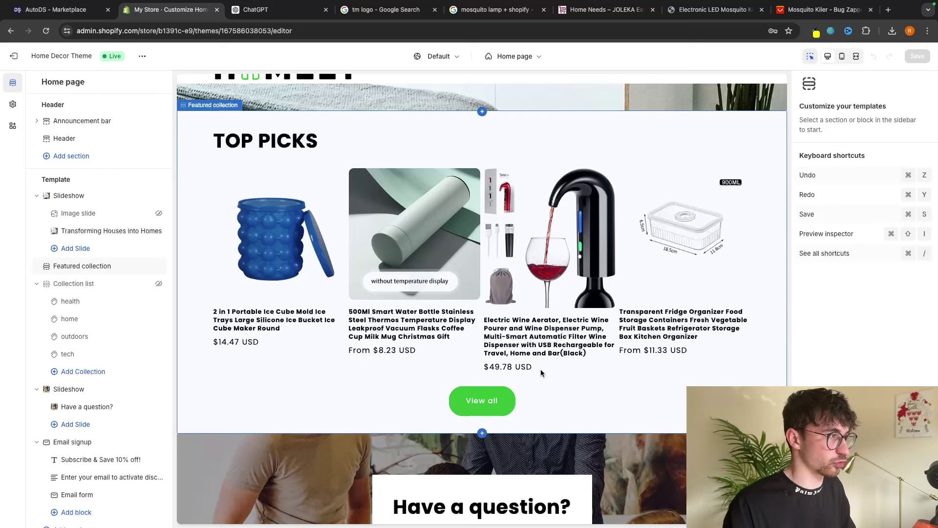
{"action": "scroll", "coordinate": [540, 372], "scroll_direction": "up", "scroll_amount": 6}
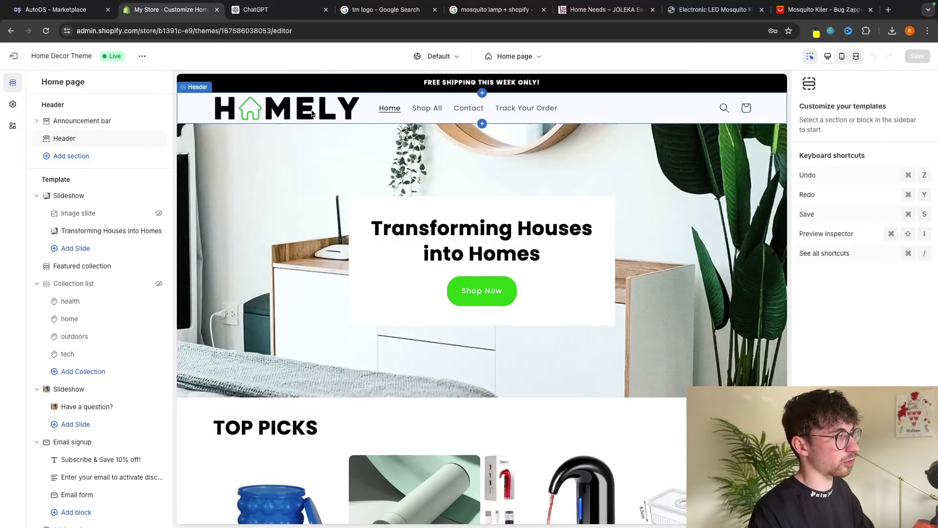
{"action": "left_click", "coordinate": [333, 185]}
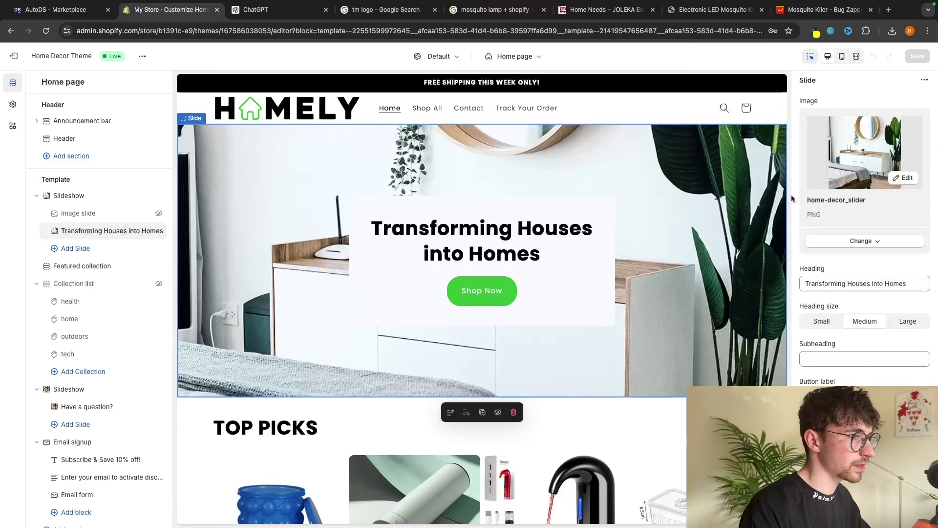
- Swap the hero slide image for the free 'home' stock photo of flowering plants beside a house
{"action": "left_click", "coordinate": [904, 178]}
{"action": "left_click", "coordinate": [780, 258]}
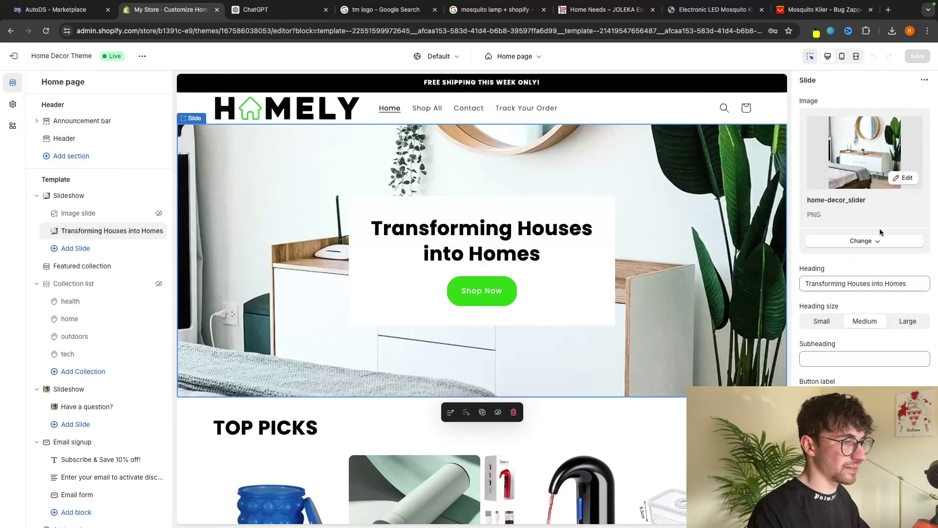
{"action": "left_click", "coordinate": [869, 241]}
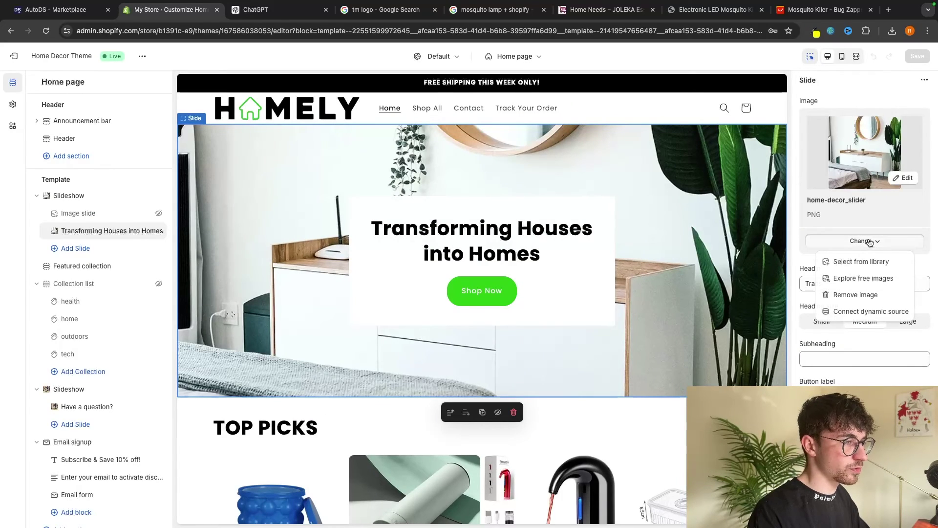
{"action": "left_click", "coordinate": [863, 278]}
{"action": "left_click", "coordinate": [853, 106]}
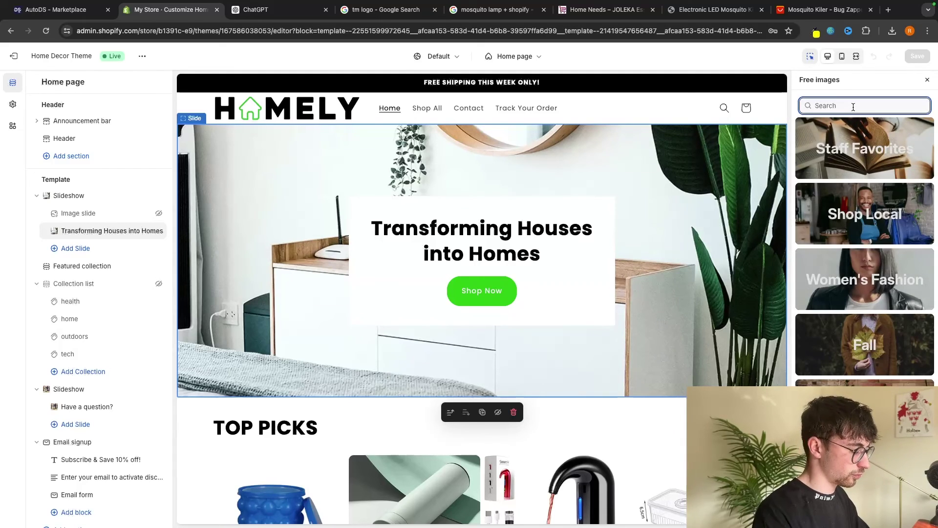
{"action": "type", "text": "home"}
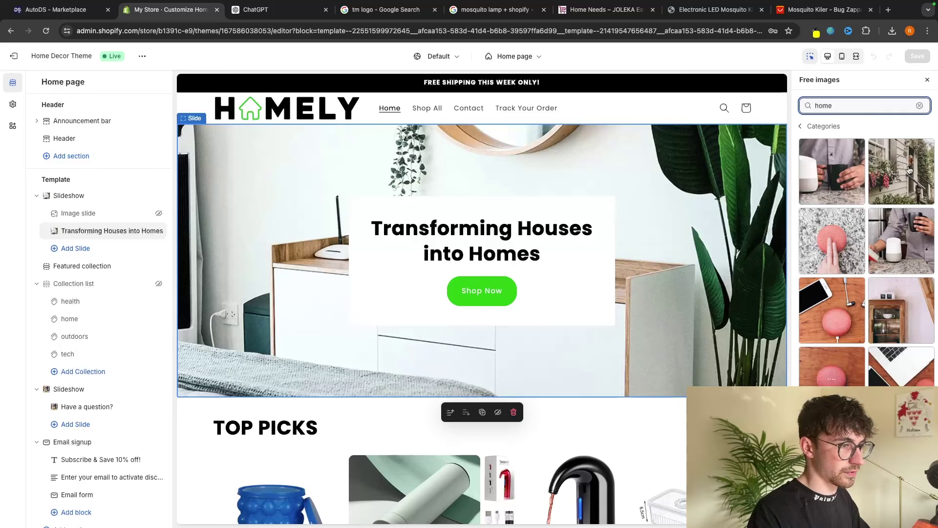
{"action": "scroll", "coordinate": [910, 170], "scroll_direction": "down", "scroll_amount": 1}
{"action": "left_click", "coordinate": [907, 150]}
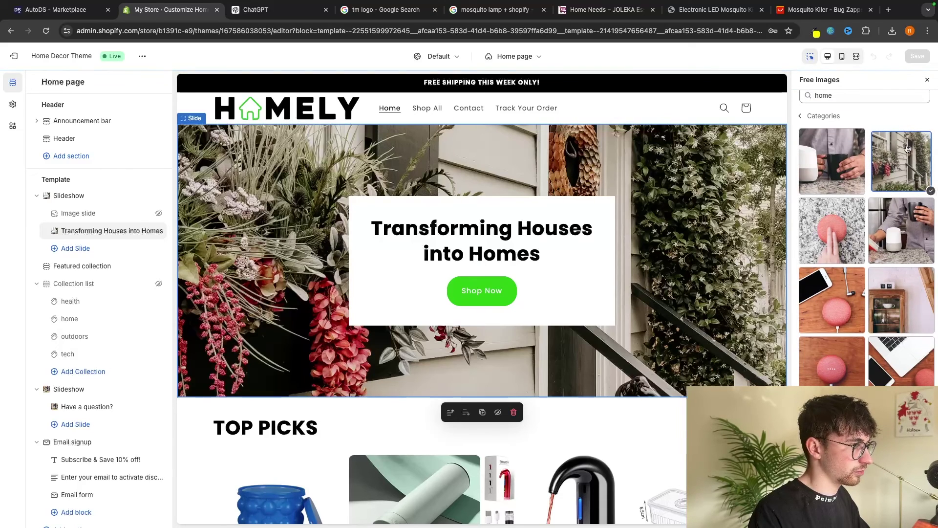
{"action": "left_click", "coordinate": [681, 183]}
{"action": "scroll", "coordinate": [517, 271], "scroll_direction": "down", "scroll_amount": 5}
{"action": "left_click", "coordinate": [527, 194]}
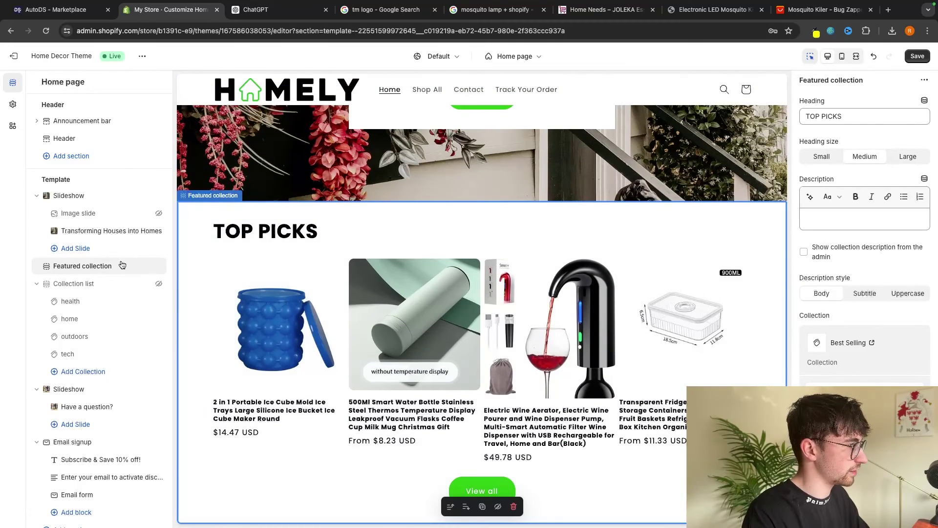
- Remove the featured collection and collection list sections from the home page
{"action": "right_click", "coordinate": [109, 263]}
{"action": "key", "text": "Escape"}
{"action": "left_click", "coordinate": [141, 266]}
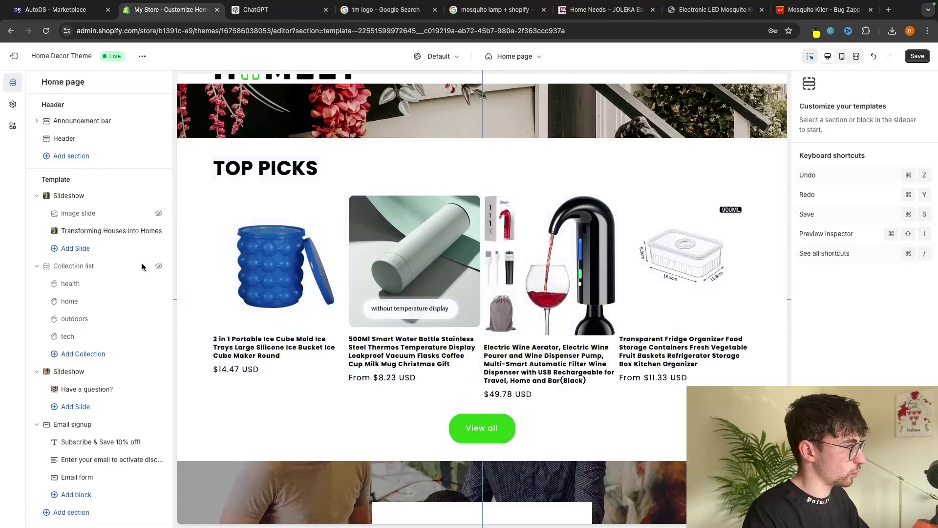
{"action": "left_click", "coordinate": [141, 266]}
{"action": "left_click", "coordinate": [145, 266]}
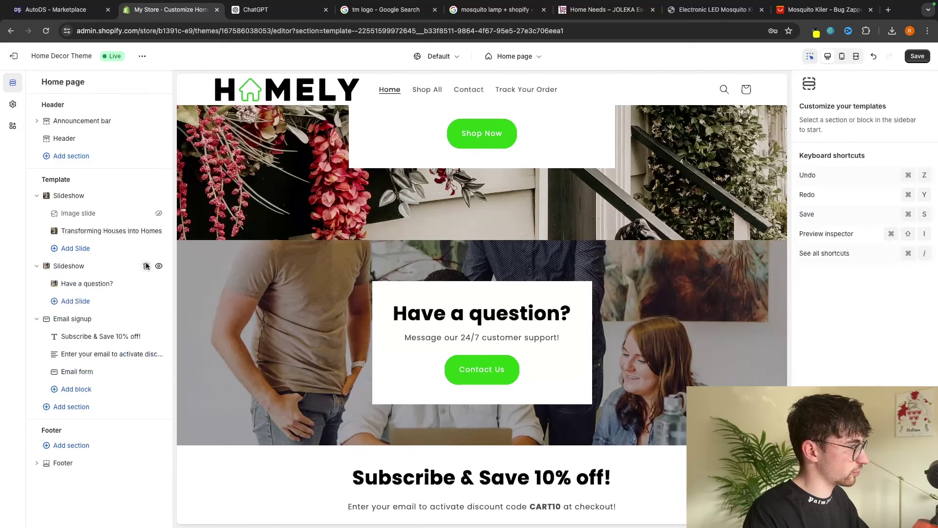
{"action": "scroll", "coordinate": [471, 406], "scroll_direction": "up", "scroll_amount": 1}
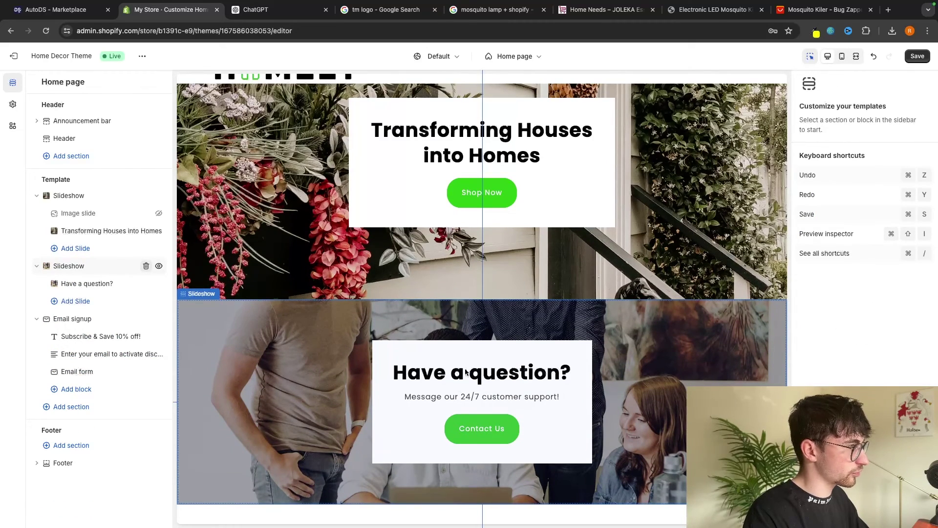
- Add a Featured product section for the LuminaTrap™ Mosquito Lamp below the hero slideshow
{"action": "left_click", "coordinate": [83, 408]}
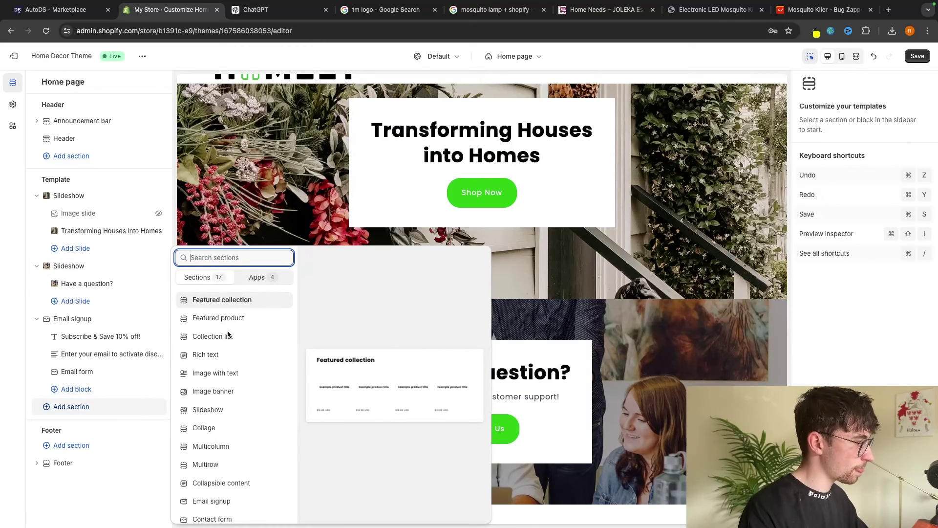
{"action": "left_click", "coordinate": [233, 318]}
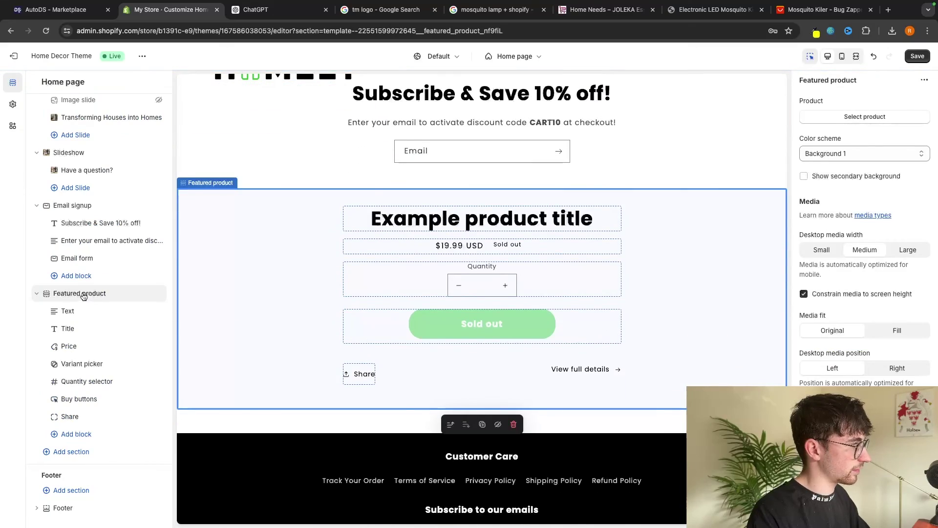
{"action": "left_click_drag", "start_coordinate": [83, 297], "coordinate": [106, 186]}
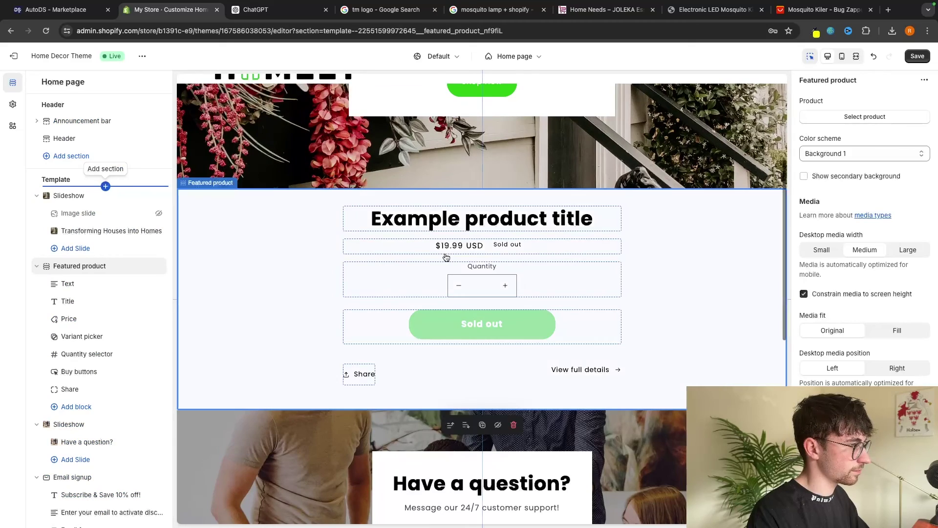
{"action": "left_click", "coordinate": [867, 117]}
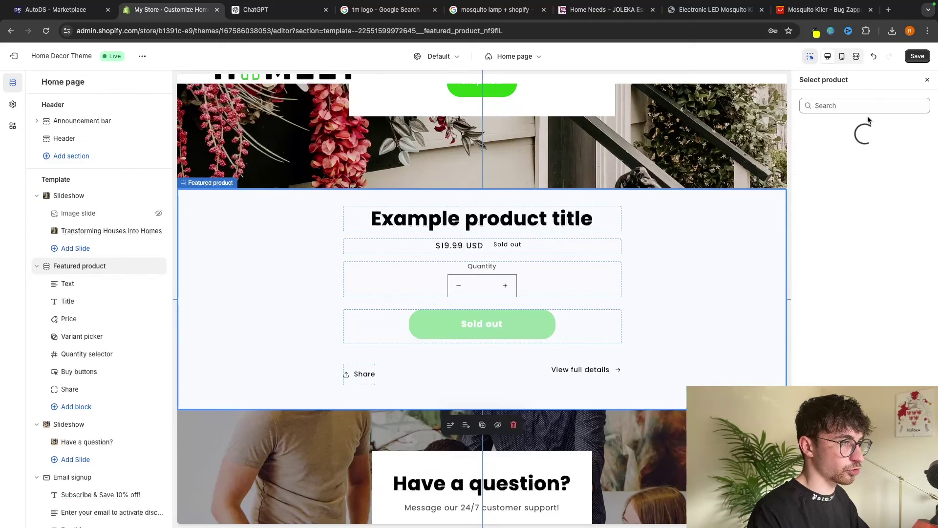
{"action": "scroll", "coordinate": [875, 234], "scroll_direction": "down", "scroll_amount": 3}
{"action": "scroll", "coordinate": [880, 274], "scroll_direction": "down", "scroll_amount": 3}
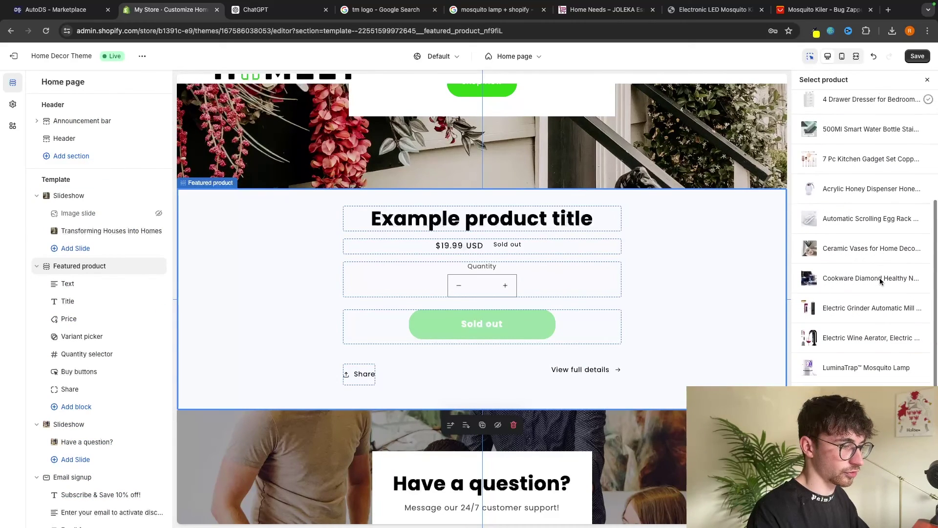
{"action": "left_click", "coordinate": [859, 363]}
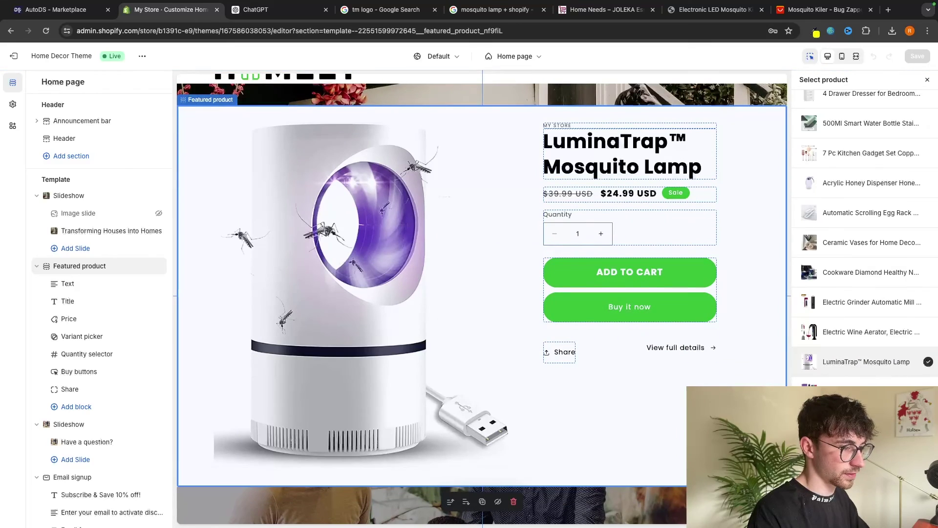
{"action": "scroll", "coordinate": [711, 300], "scroll_direction": "up", "scroll_amount": 3}
{"action": "scroll", "coordinate": [711, 300], "scroll_direction": "down", "scroll_amount": 4}
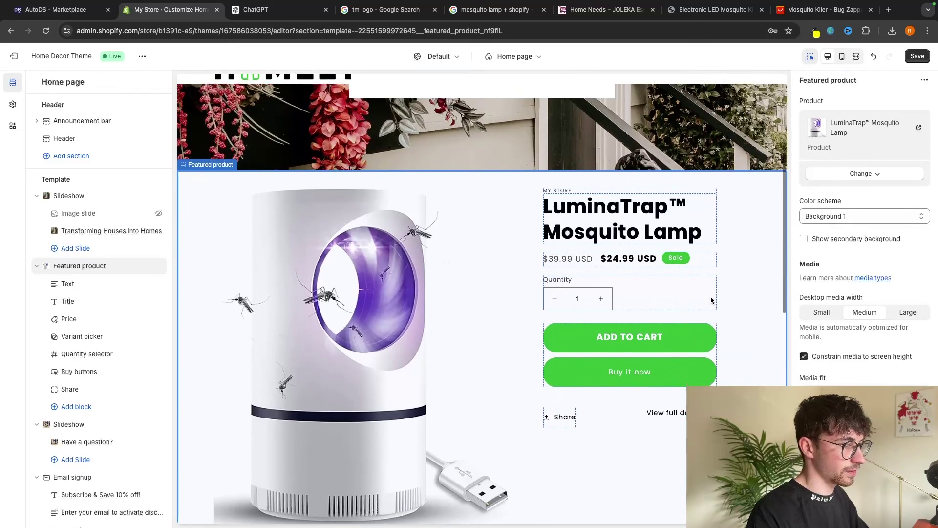
{"action": "scroll", "coordinate": [711, 300], "scroll_direction": "down", "scroll_amount": 5}
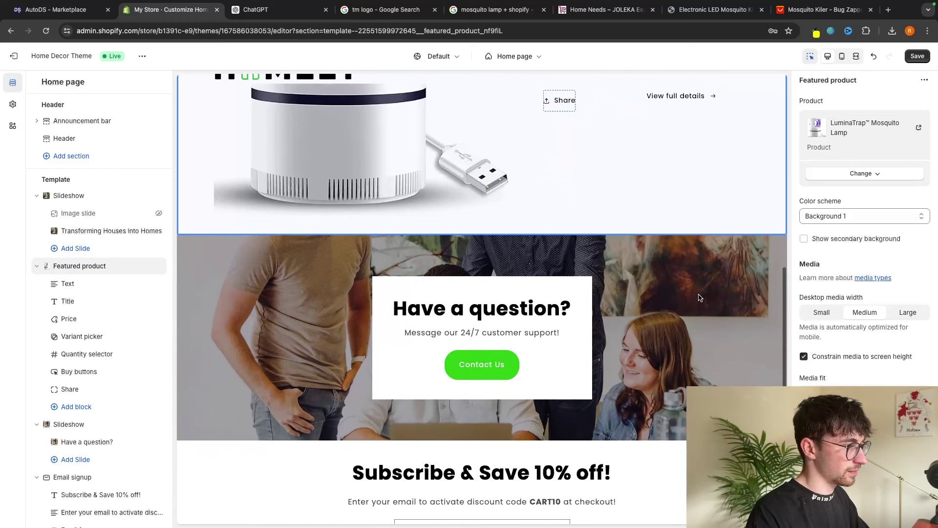
- Give the 'Have a question?' slide the free 'home' stock photo of antique map posters on a wall
{"action": "left_click", "coordinate": [694, 297]}
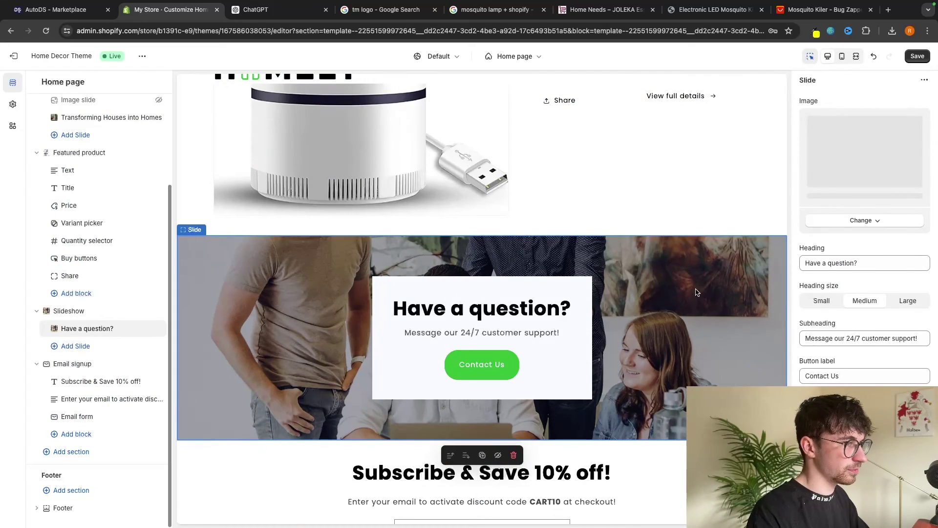
{"action": "left_click", "coordinate": [847, 243]}
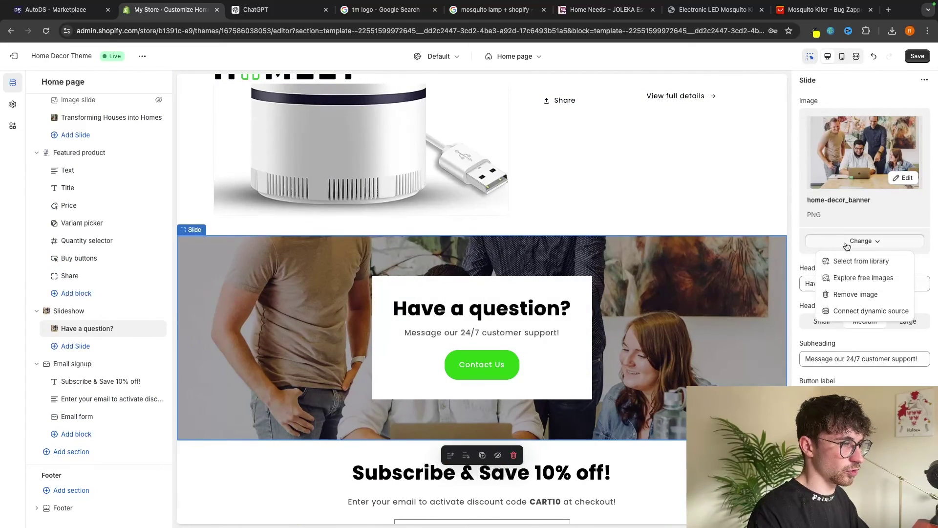
{"action": "left_click", "coordinate": [863, 278]}
{"action": "left_click", "coordinate": [855, 104]}
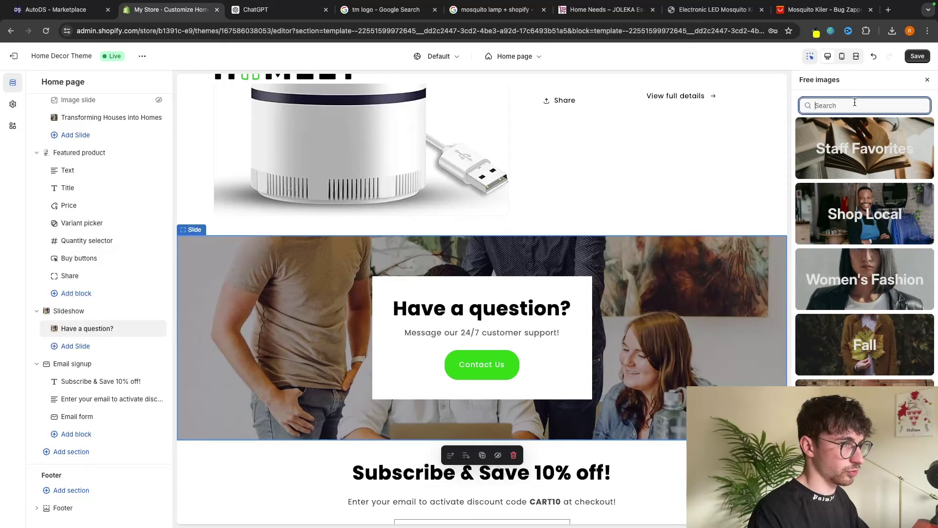
{"action": "type", "text": "home"}
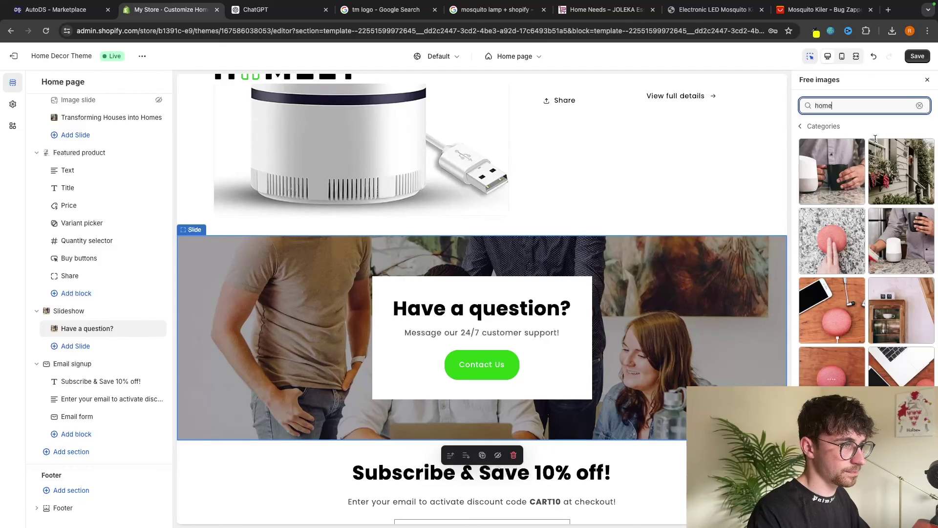
{"action": "scroll", "coordinate": [884, 260], "scroll_direction": "down", "scroll_amount": 3}
{"action": "scroll", "coordinate": [884, 259], "scroll_direction": "down", "scroll_amount": 3}
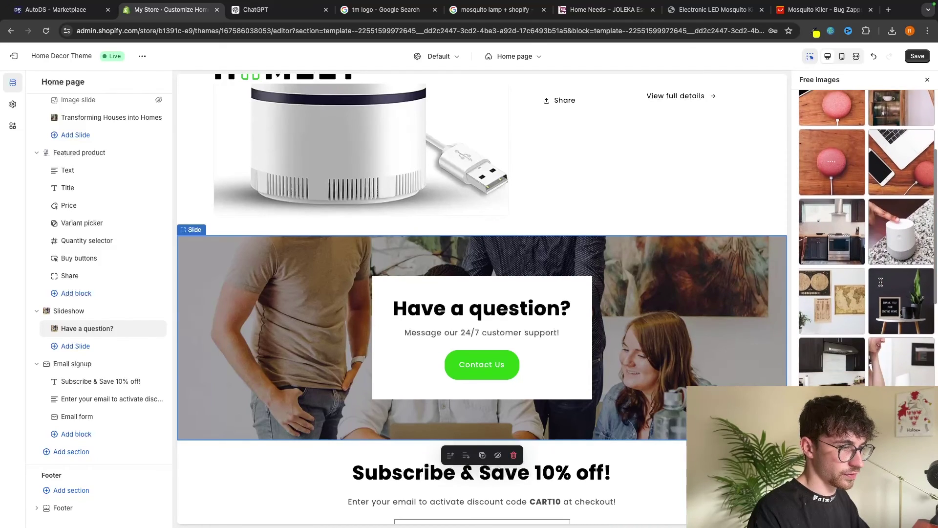
{"action": "left_click", "coordinate": [837, 184]}
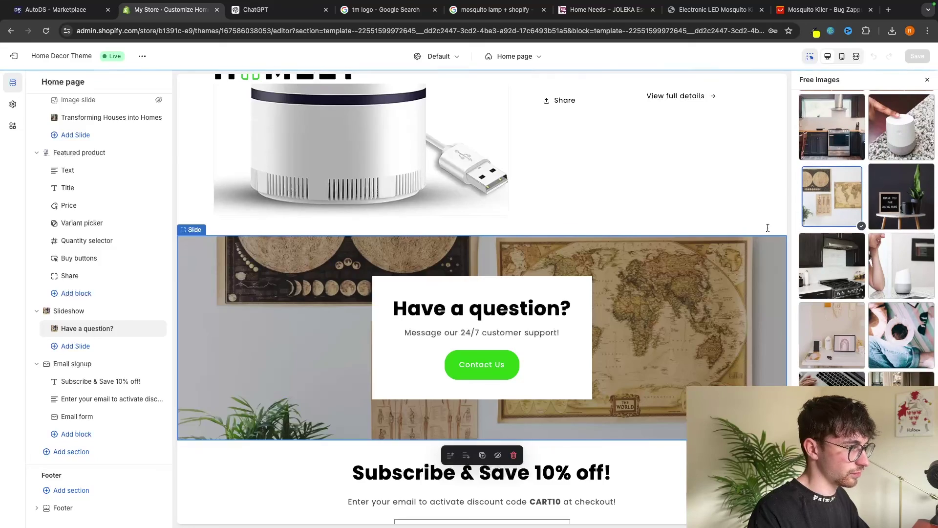
{"action": "scroll", "coordinate": [668, 259], "scroll_direction": "up", "scroll_amount": 7}
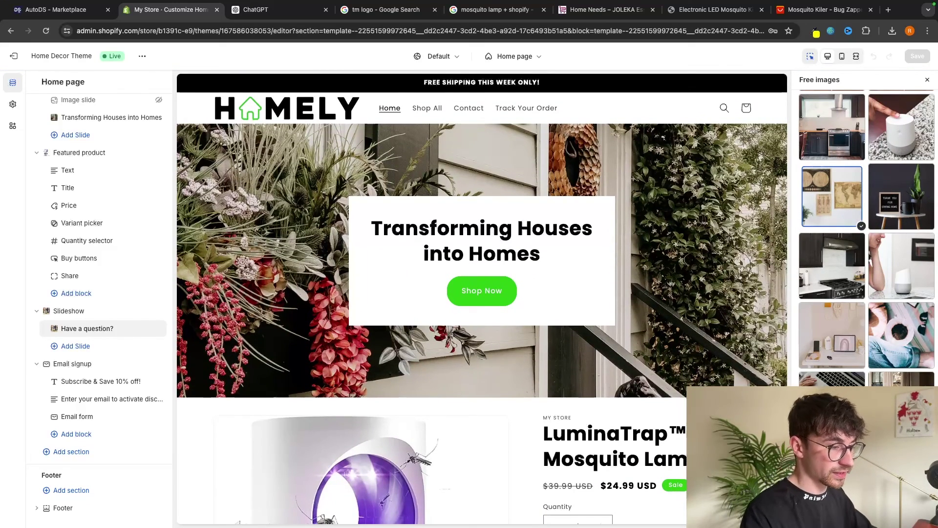
{"action": "double_click", "coordinate": [814, 201]}
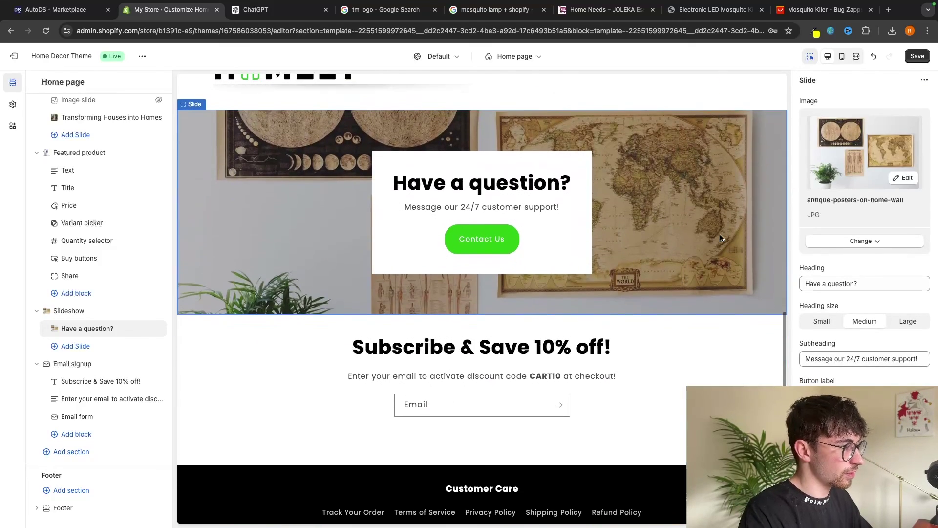
{"action": "scroll", "coordinate": [720, 238], "scroll_direction": "up", "scroll_amount": 10}
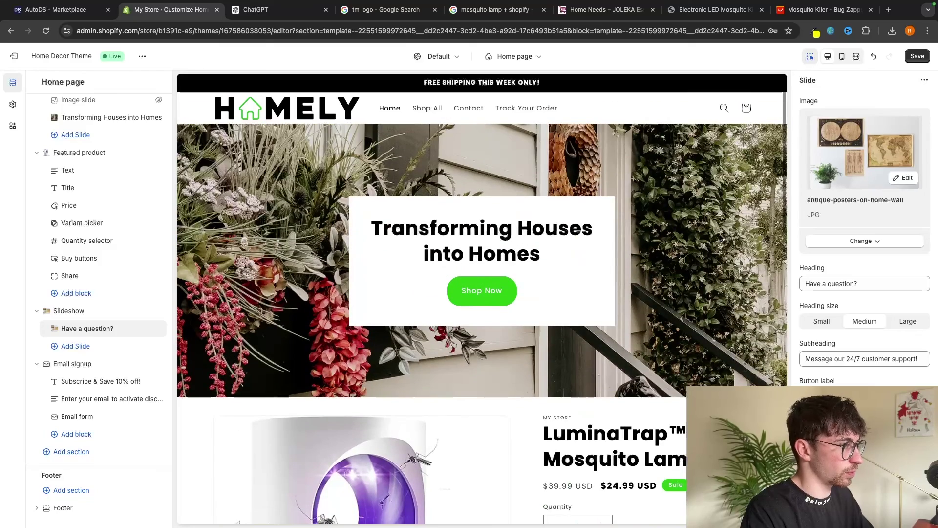
- Save the theme changes and scroll through the home page preview to review them
{"action": "left_click", "coordinate": [918, 58]}
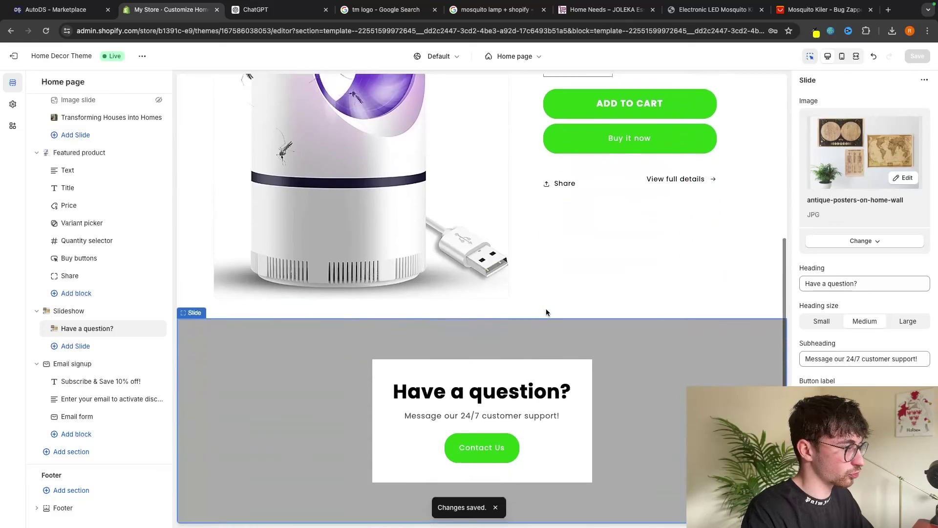
{"action": "scroll", "coordinate": [464, 264], "scroll_direction": "down", "scroll_amount": 1}
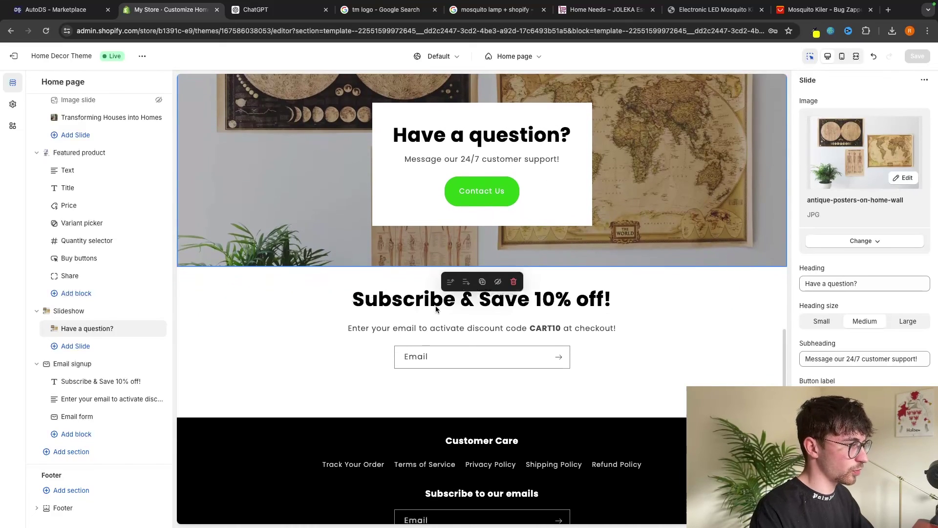
{"action": "left_click_drag", "start_coordinate": [359, 303], "coordinate": [638, 303]}
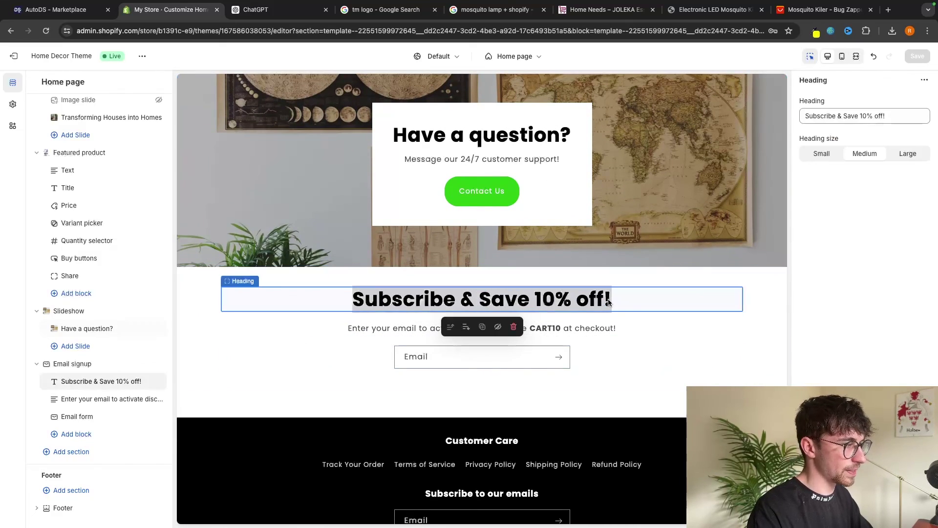
{"action": "key", "text": "Escape"}
{"action": "scroll", "coordinate": [658, 294], "scroll_direction": "up", "scroll_amount": 15}
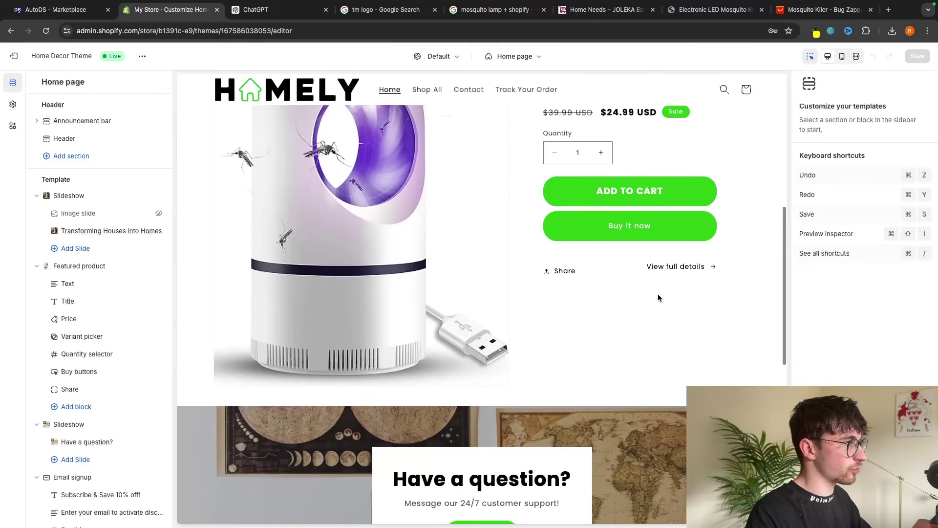
{"action": "scroll", "coordinate": [635, 342], "scroll_direction": "down", "scroll_amount": 10}
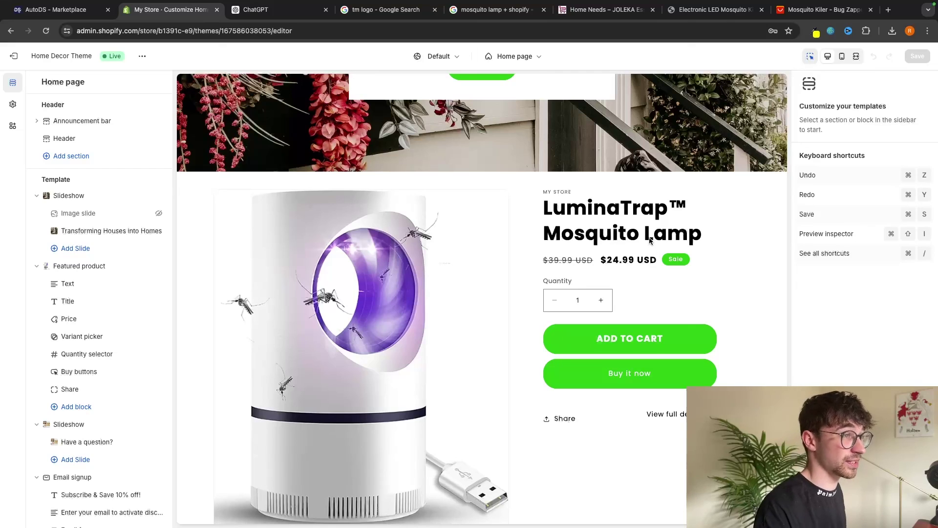
- Open the featured LuminaTrap™ Mosquito Lamp product page and scroll through its description and trust details
{"action": "left_click", "coordinate": [479, 247]}
{"action": "scroll", "coordinate": [785, 288], "scroll_direction": "down", "scroll_amount": 6}
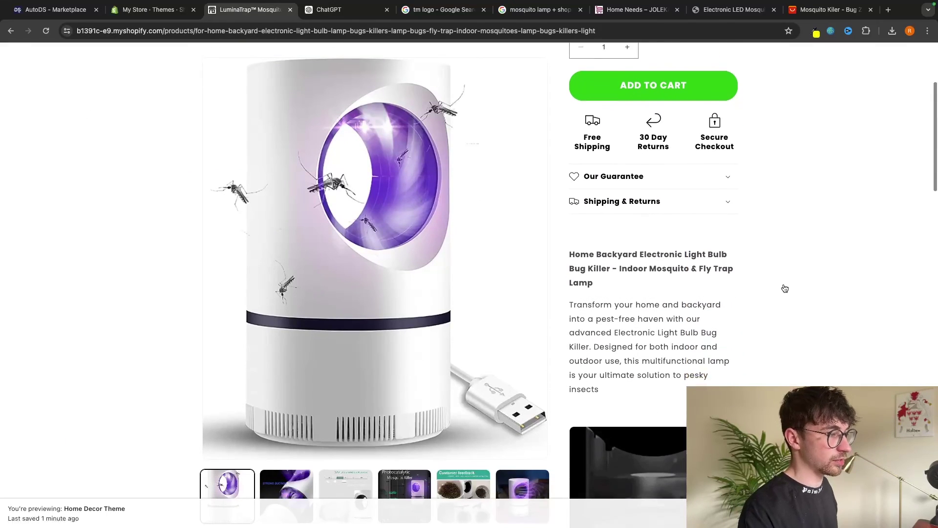